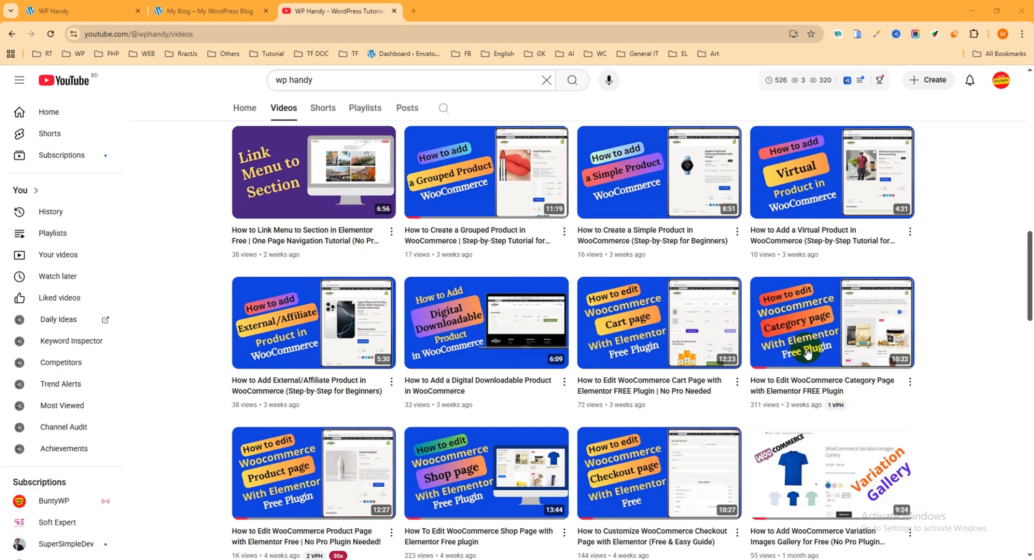
{"action": "mouse_move", "coordinate": [682, 316]}
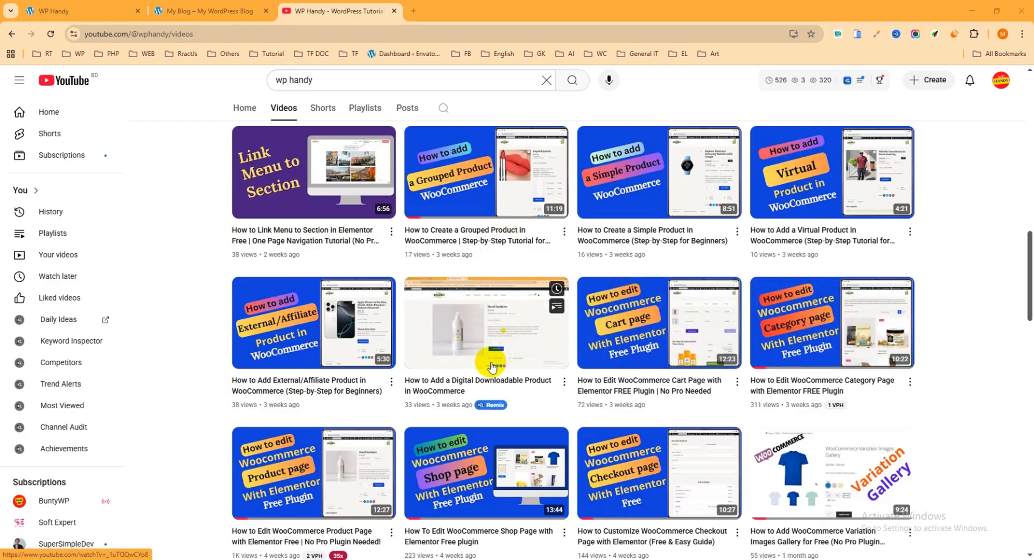
{"action": "mouse_move", "coordinate": [640, 353]}
{"action": "mouse_move", "coordinate": [490, 378]}
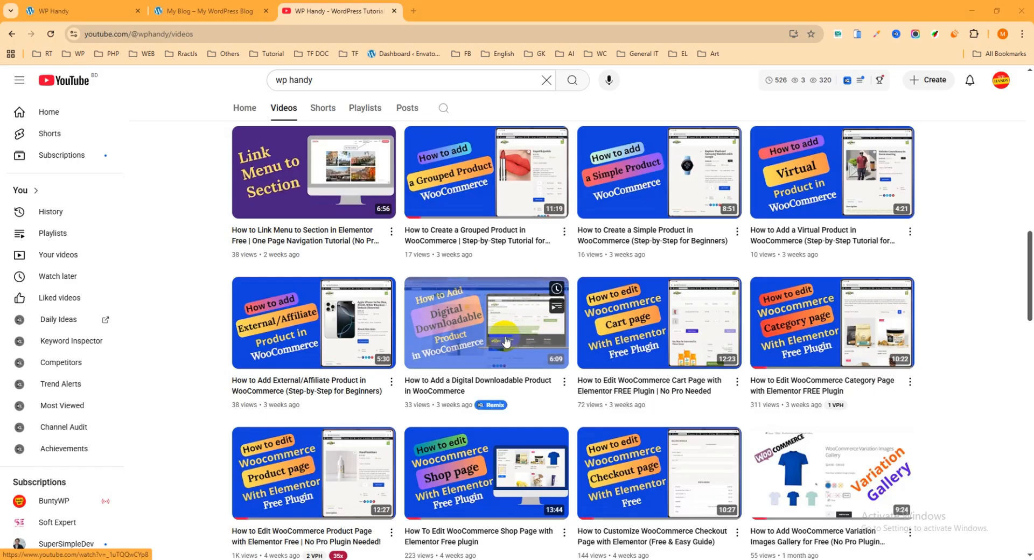
{"action": "mouse_move", "coordinate": [320, 434]}
{"action": "scroll", "coordinate": [324, 444], "scroll_direction": "down", "scroll_amount": 2}
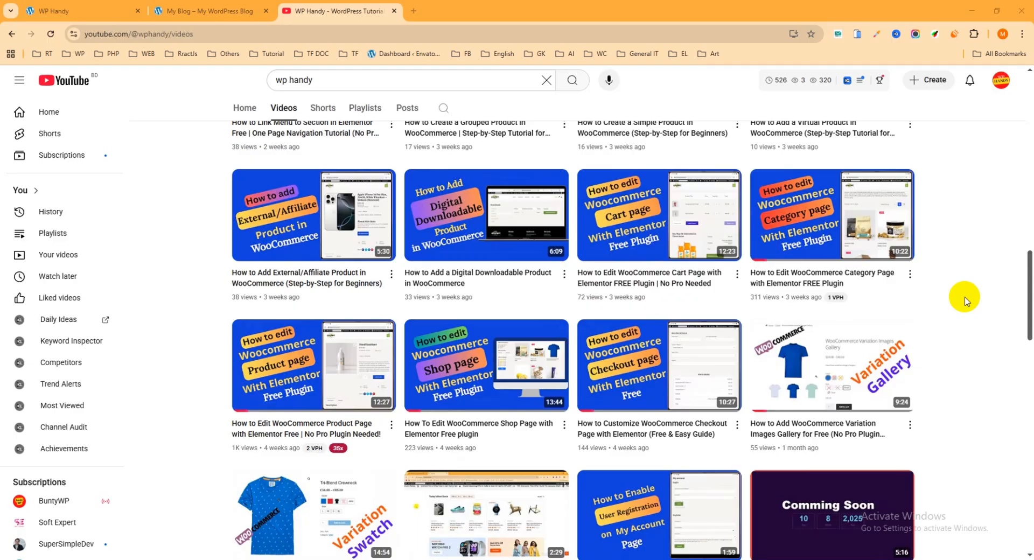
Step: Close the YouTube page and try the dot and arrow navigation of the first post carousel on the WP Handy home page
{"action": "left_click", "coordinate": [395, 12]}
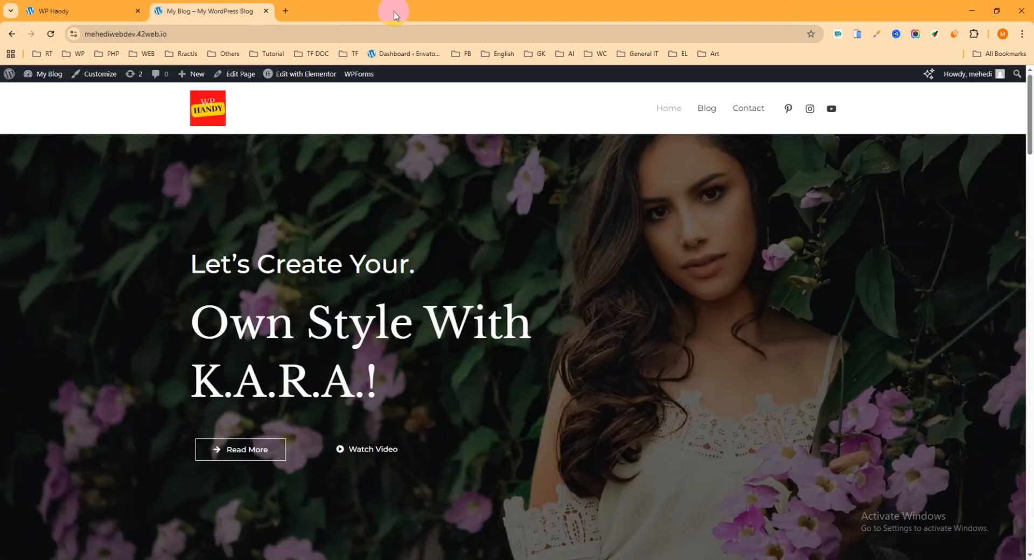
{"action": "left_click", "coordinate": [81, 11]}
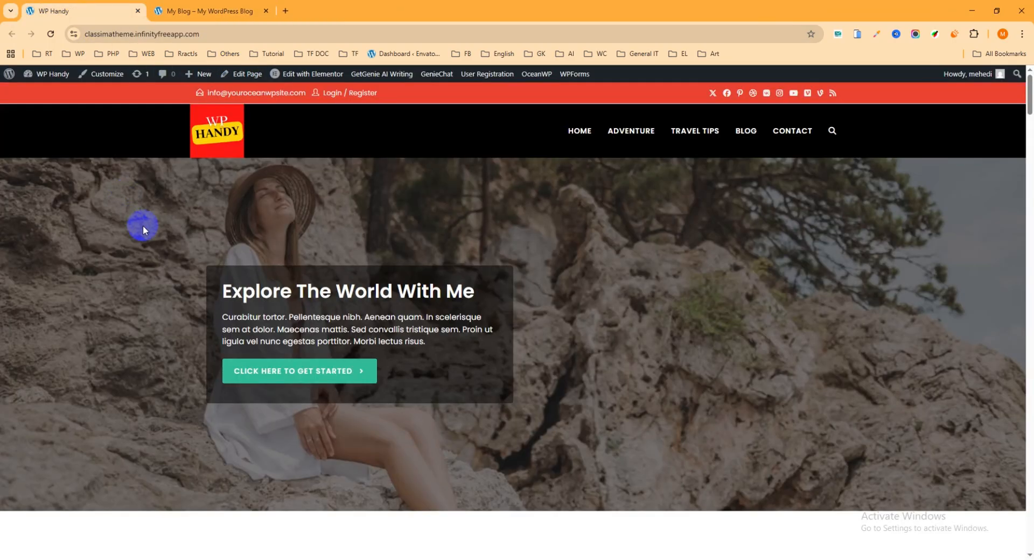
{"action": "scroll", "coordinate": [150, 228], "scroll_direction": "down", "scroll_amount": 8}
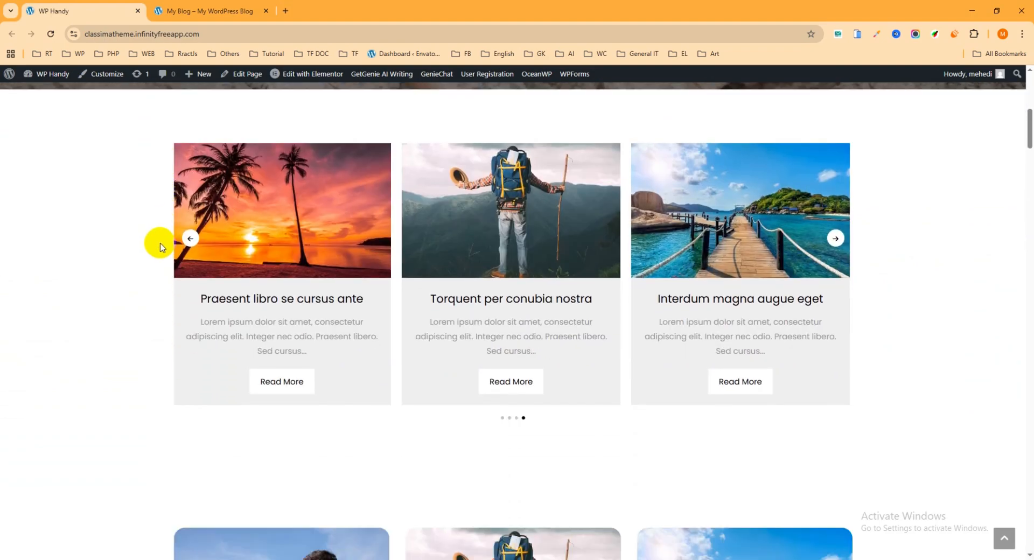
{"action": "scroll", "coordinate": [154, 248], "scroll_direction": "up", "scroll_amount": 1}
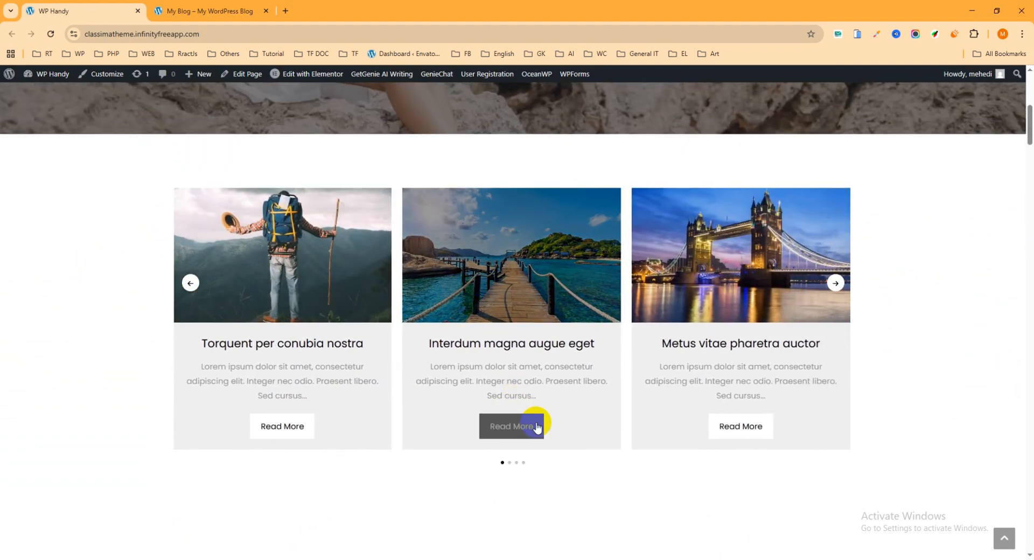
{"action": "left_click", "coordinate": [509, 463]}
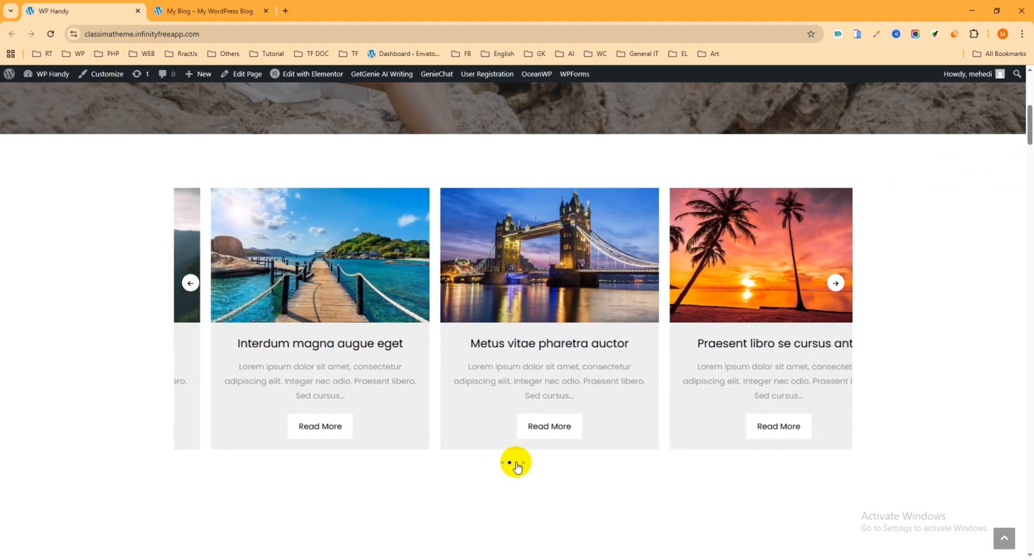
{"action": "left_click", "coordinate": [516, 463]}
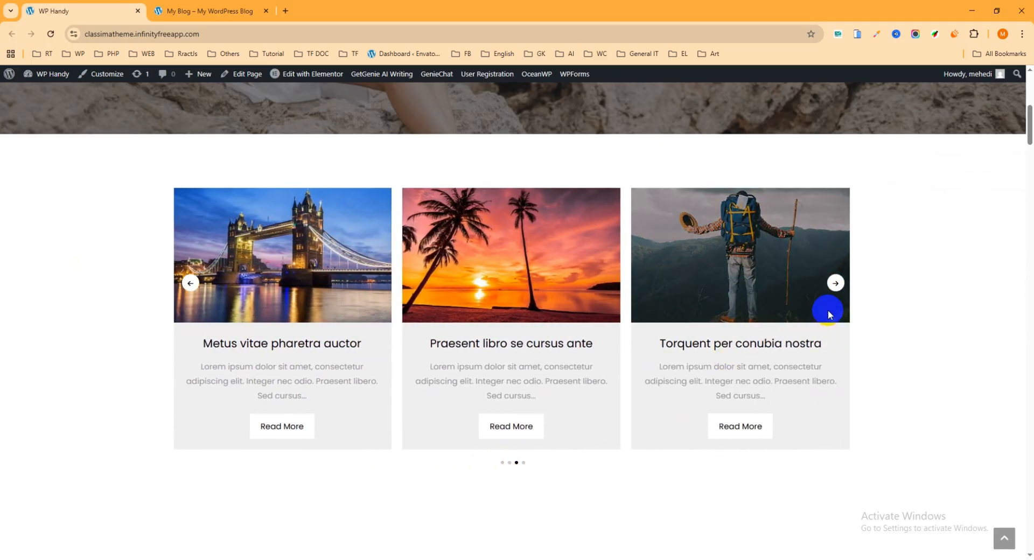
{"action": "left_click", "coordinate": [836, 284]}
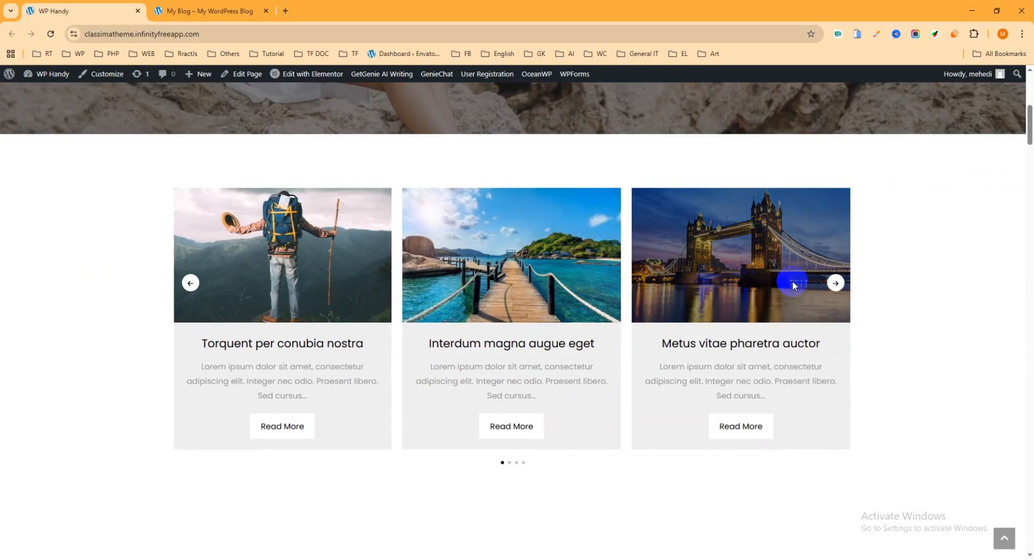
{"action": "left_click", "coordinate": [190, 283]}
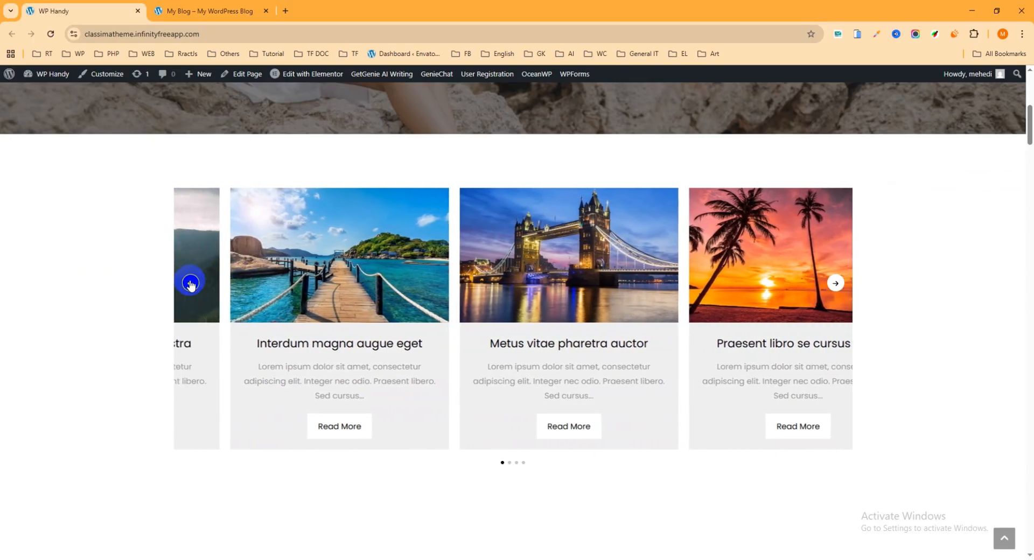
Step: Try the arrow and dot navigation of the second post carousel, the one with rounded cards and post dates
{"action": "scroll", "coordinate": [911, 288], "scroll_direction": "down", "scroll_amount": 7}
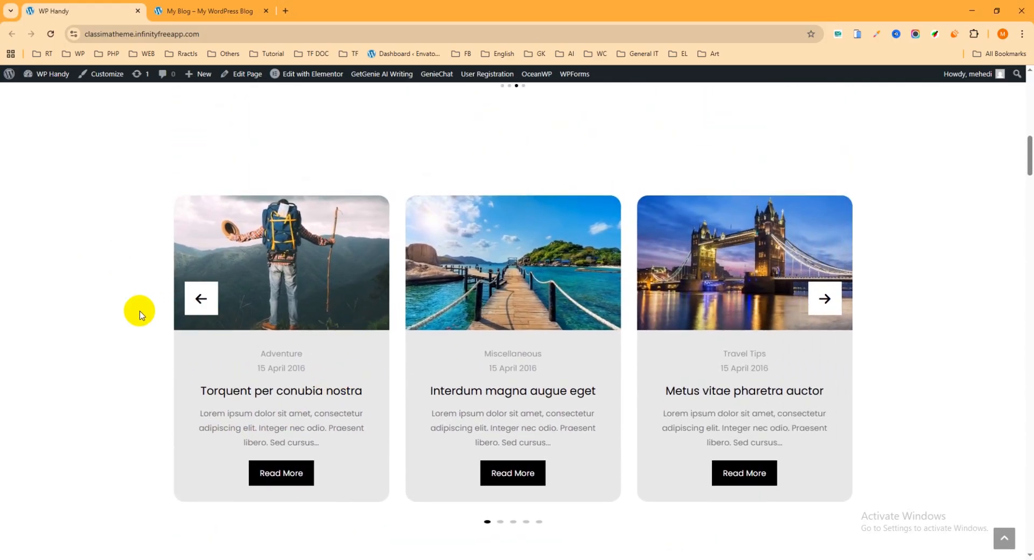
{"action": "left_click", "coordinate": [825, 298]}
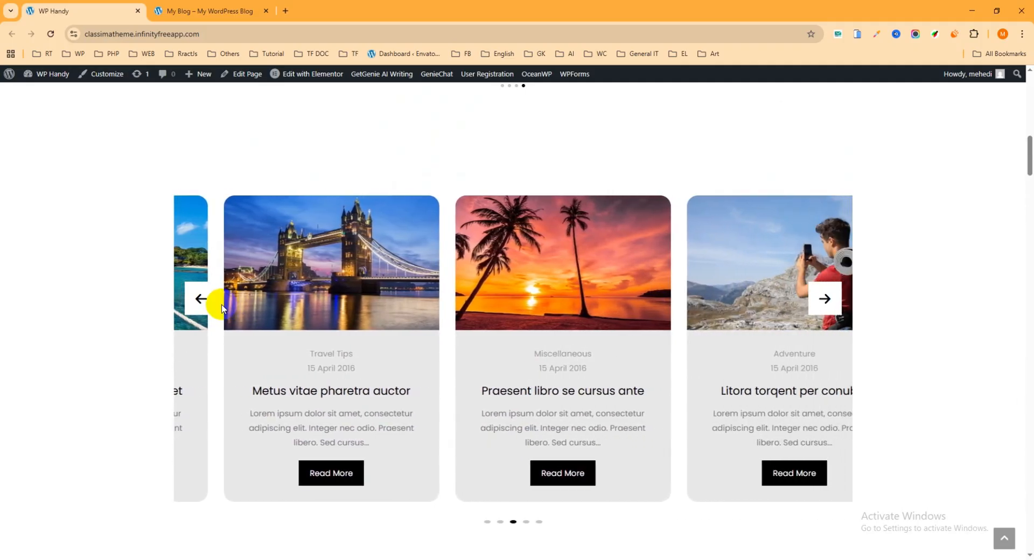
{"action": "left_click", "coordinate": [202, 301]}
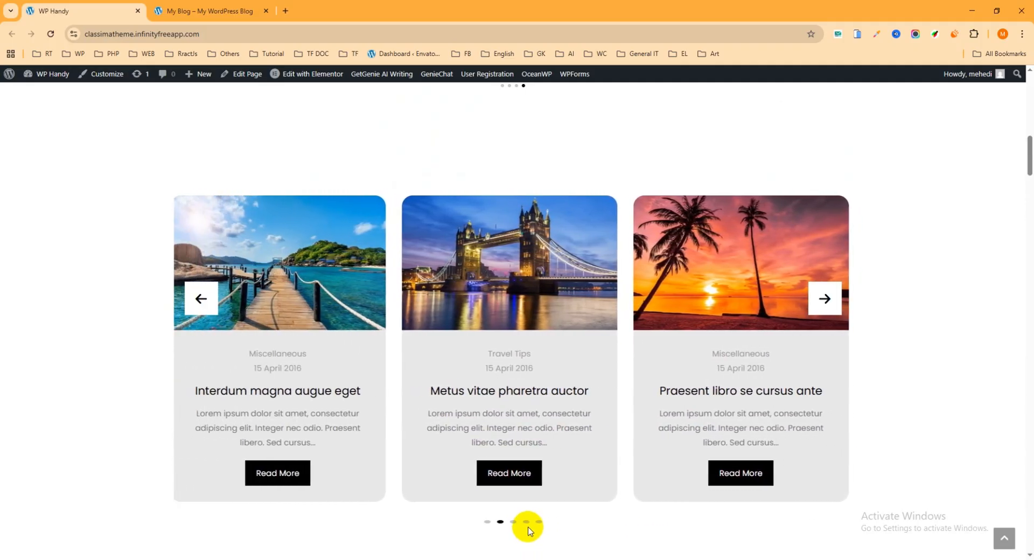
{"action": "left_click", "coordinate": [526, 522]}
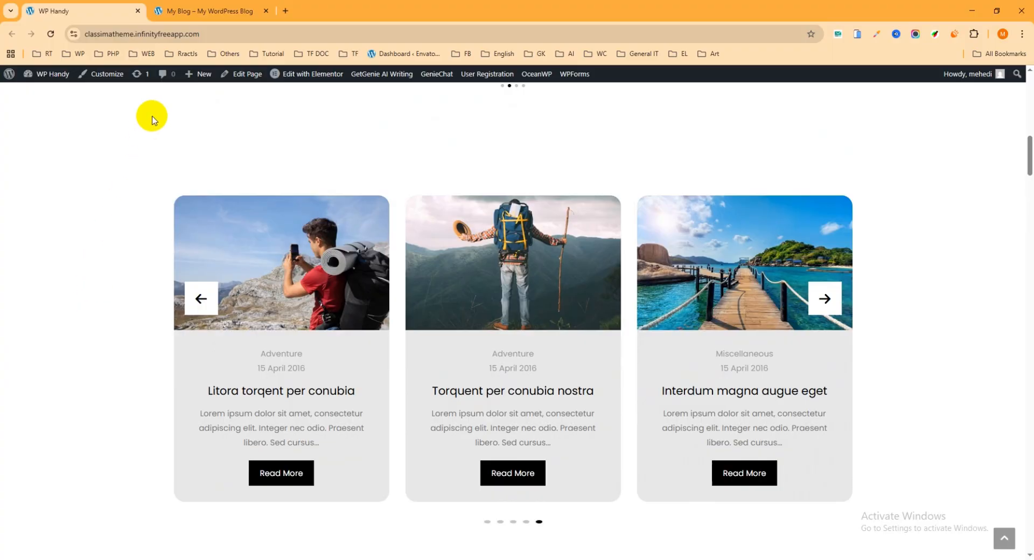
Step: Look over the My Blog site's home page and compare it with the WP Handy carousel page
{"action": "left_click", "coordinate": [209, 10]}
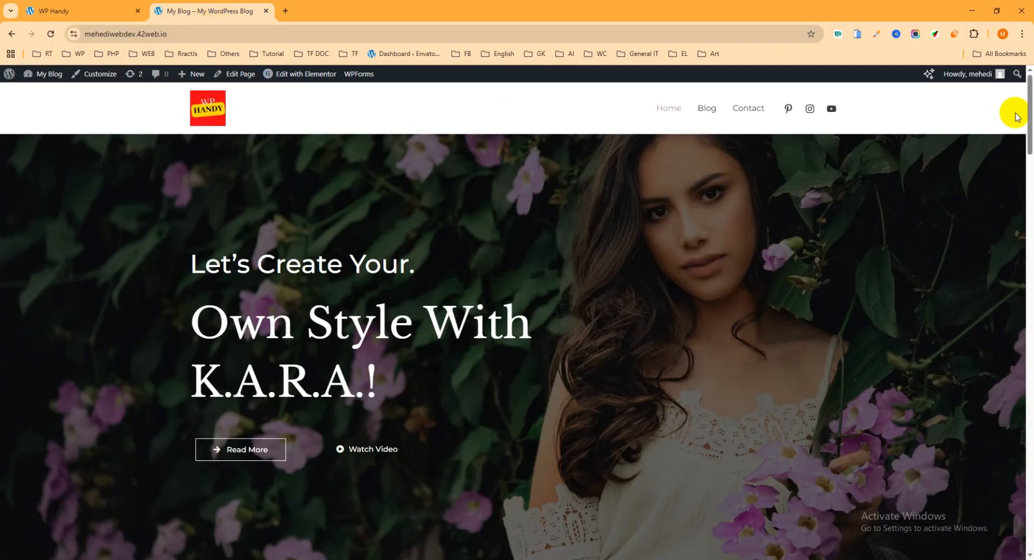
{"action": "left_click", "coordinate": [1030, 242]}
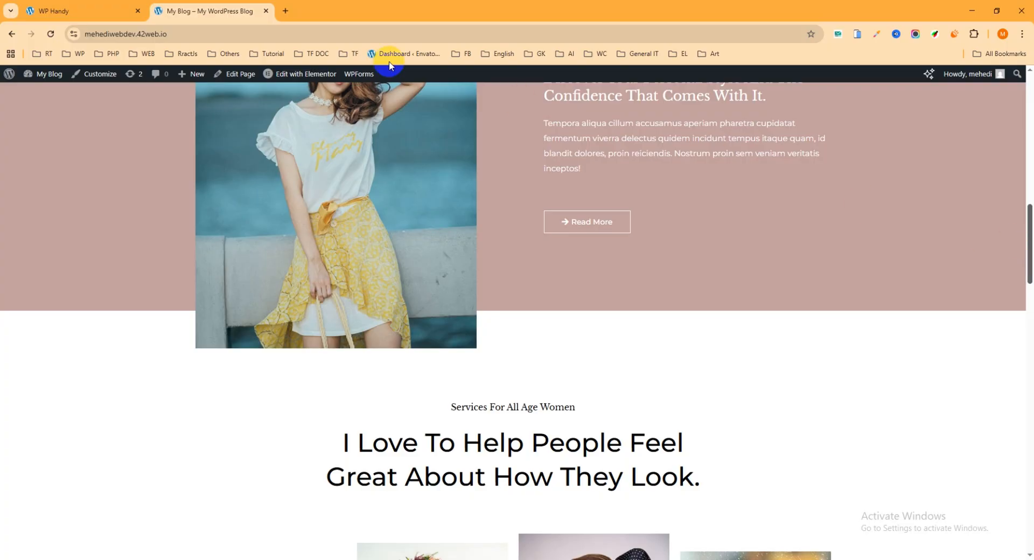
{"action": "left_click", "coordinate": [110, 12]}
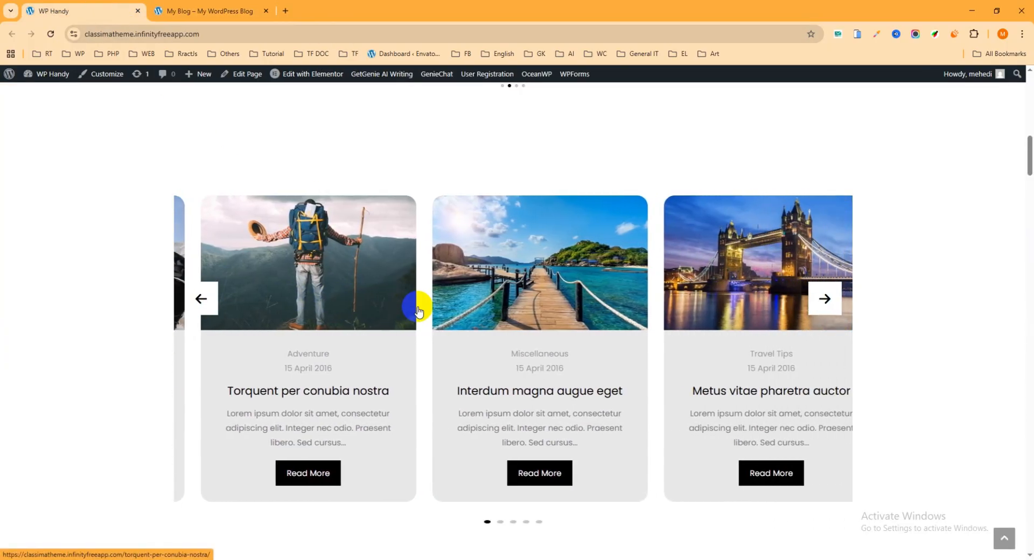
{"action": "left_click", "coordinate": [215, 13]}
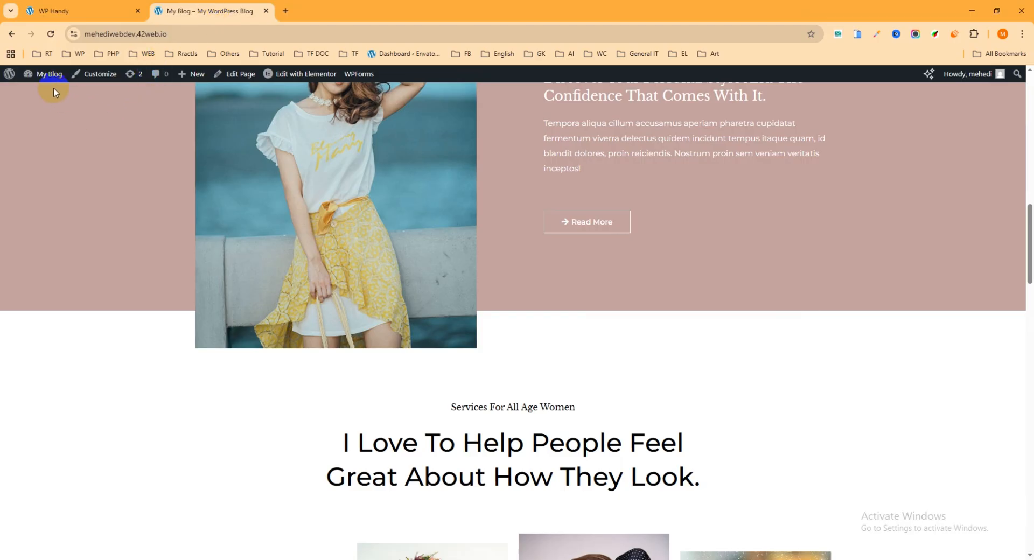
Step: Open the Add Plugins page in the My Blog dashboard and search for "unlimited elements for elementor"
{"action": "mouse_move", "coordinate": [45, 84]}
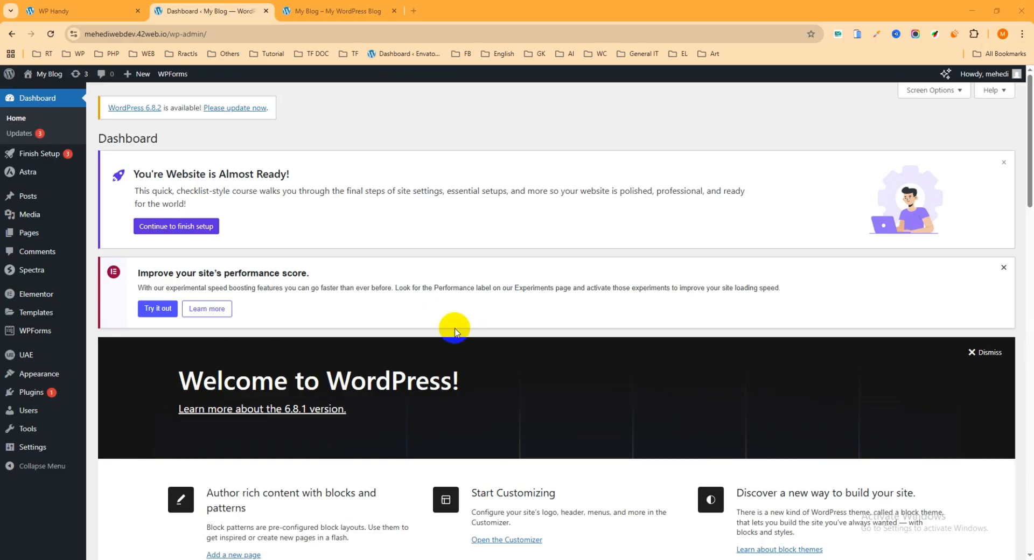
{"action": "mouse_move", "coordinate": [25, 396]}
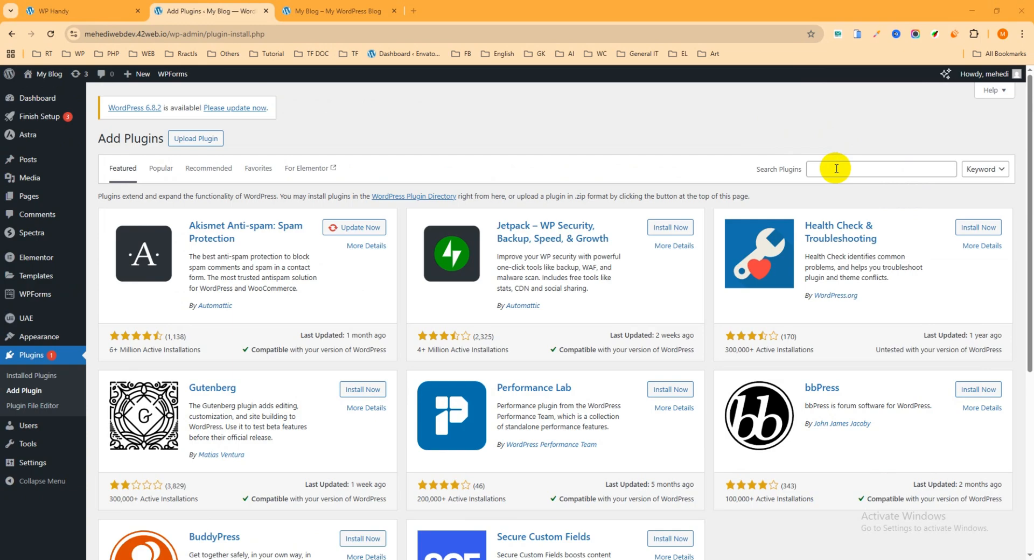
{"action": "left_click", "coordinate": [836, 168]}
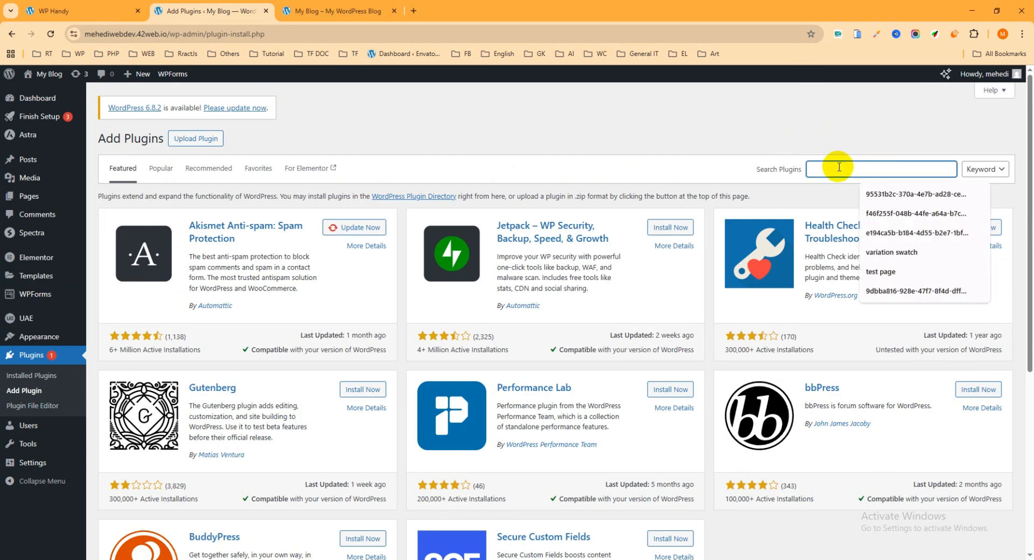
{"action": "type", "text": "unlimited elements for elementor"}
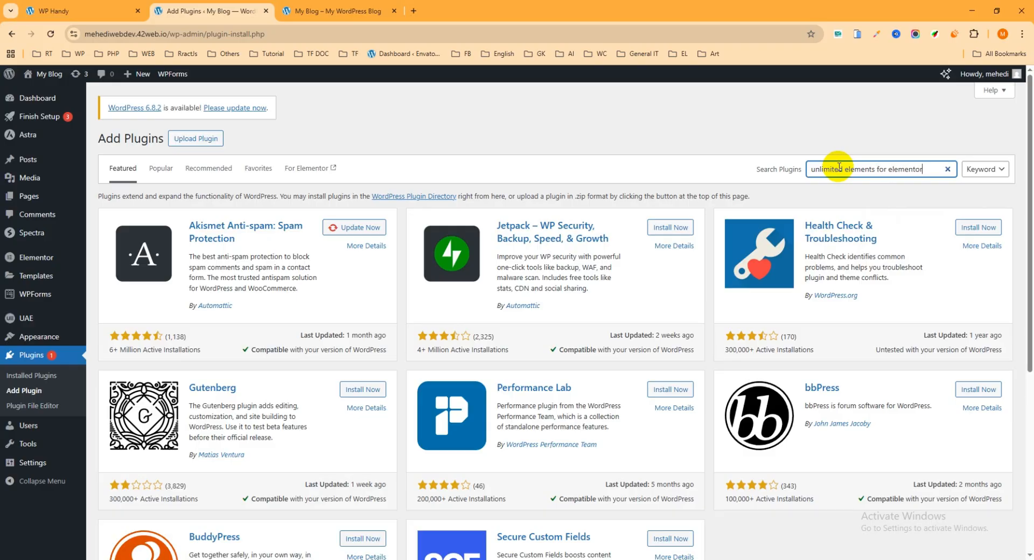
{"action": "key", "text": "Return"}
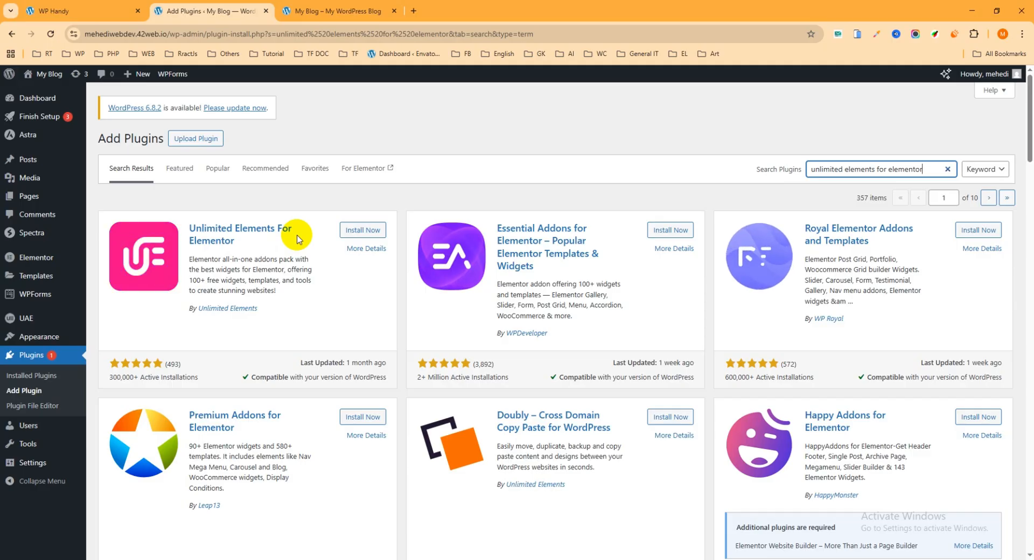
Step: Review the post carousels and the post grid on the WP Handy home page as layout examples
{"action": "left_click", "coordinate": [94, 10]}
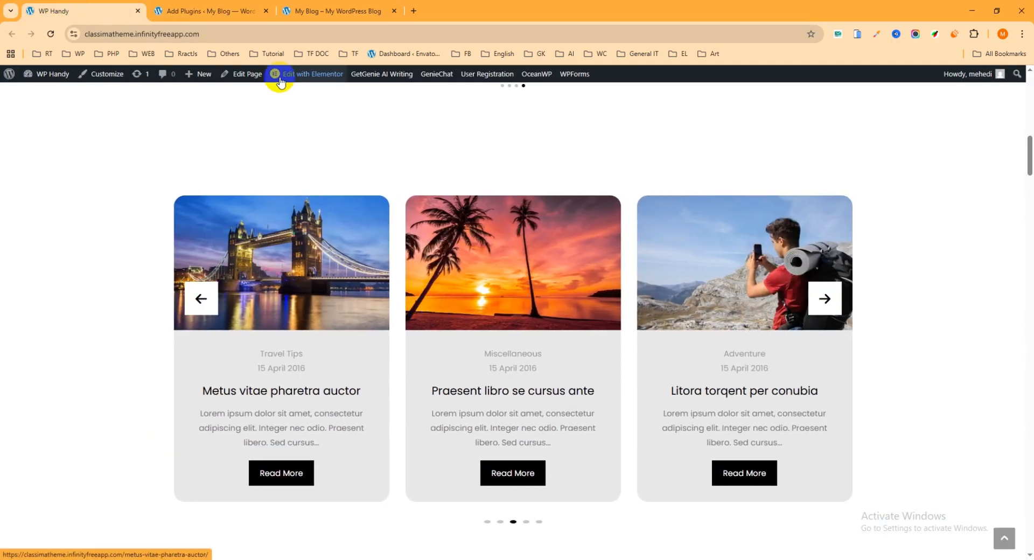
{"action": "left_click", "coordinate": [216, 10]}
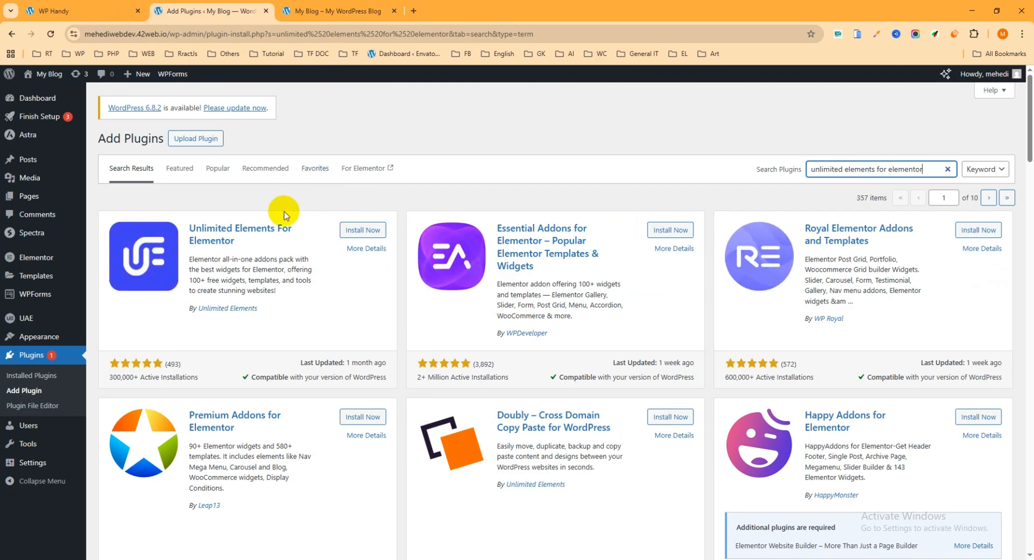
{"action": "left_click", "coordinate": [65, 11]}
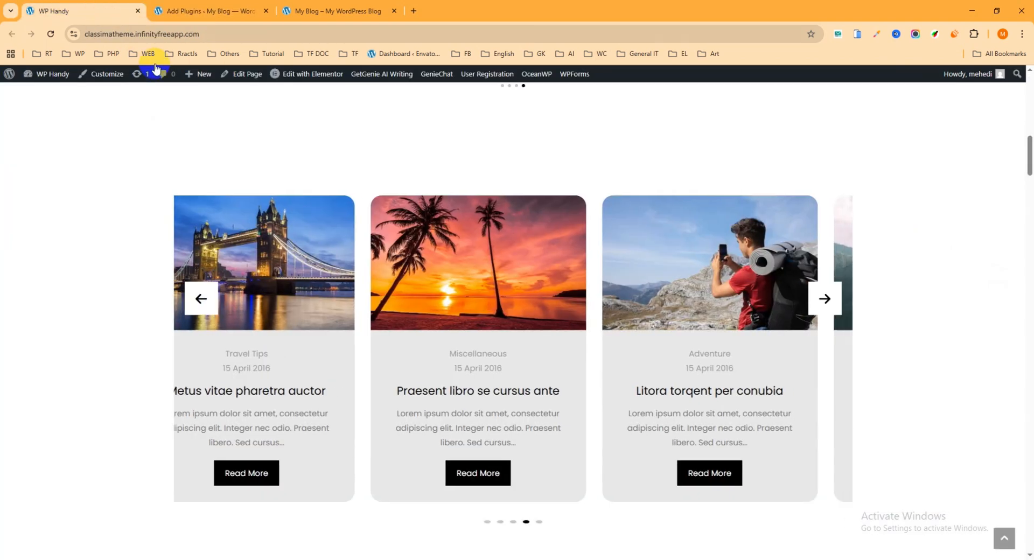
{"action": "scroll", "coordinate": [454, 259], "scroll_direction": "down", "scroll_amount": 3}
{"action": "scroll", "coordinate": [454, 259], "scroll_direction": "up", "scroll_amount": 3}
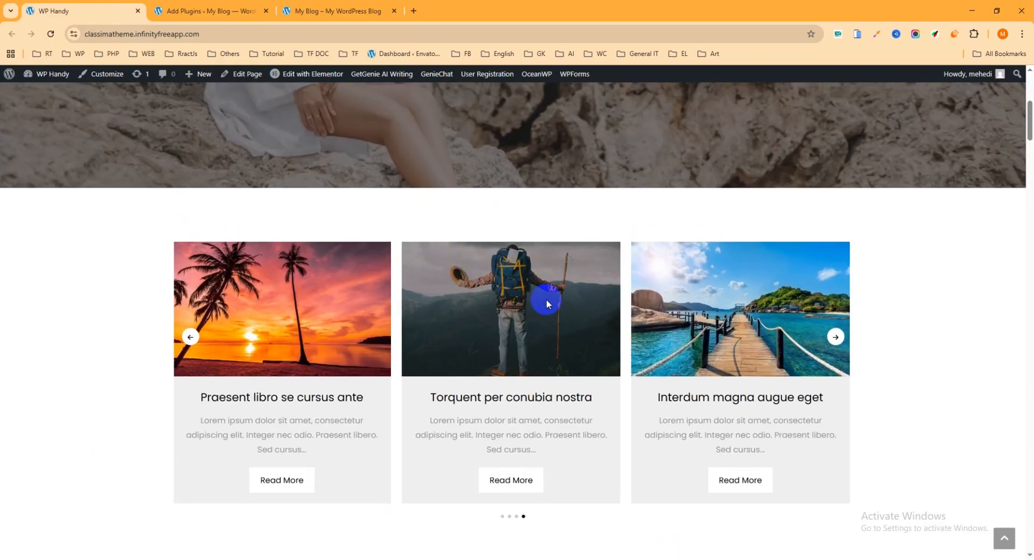
{"action": "scroll", "coordinate": [547, 302], "scroll_direction": "down", "scroll_amount": 15}
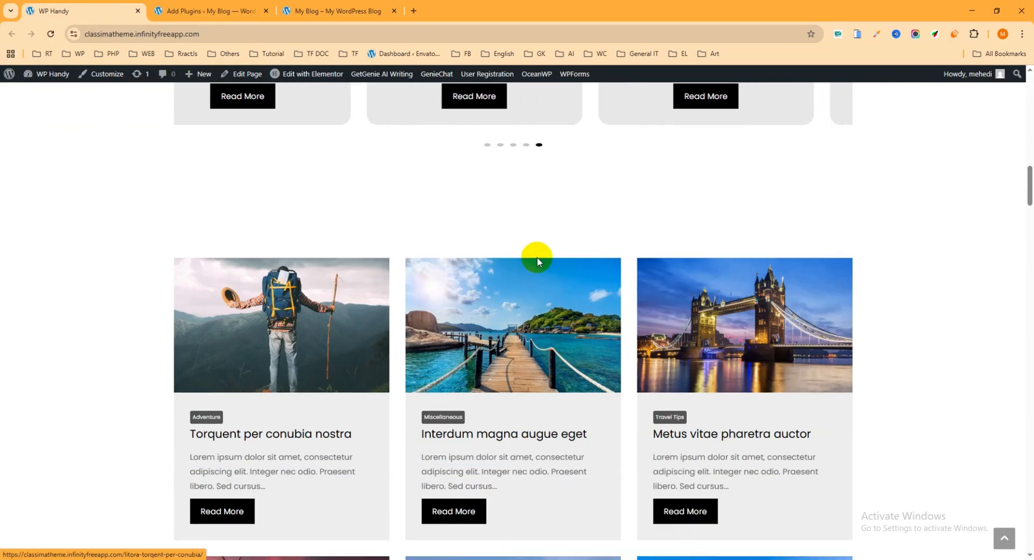
{"action": "scroll", "coordinate": [538, 262], "scroll_direction": "down", "scroll_amount": 4}
{"action": "scroll", "coordinate": [523, 272], "scroll_direction": "up", "scroll_amount": 2}
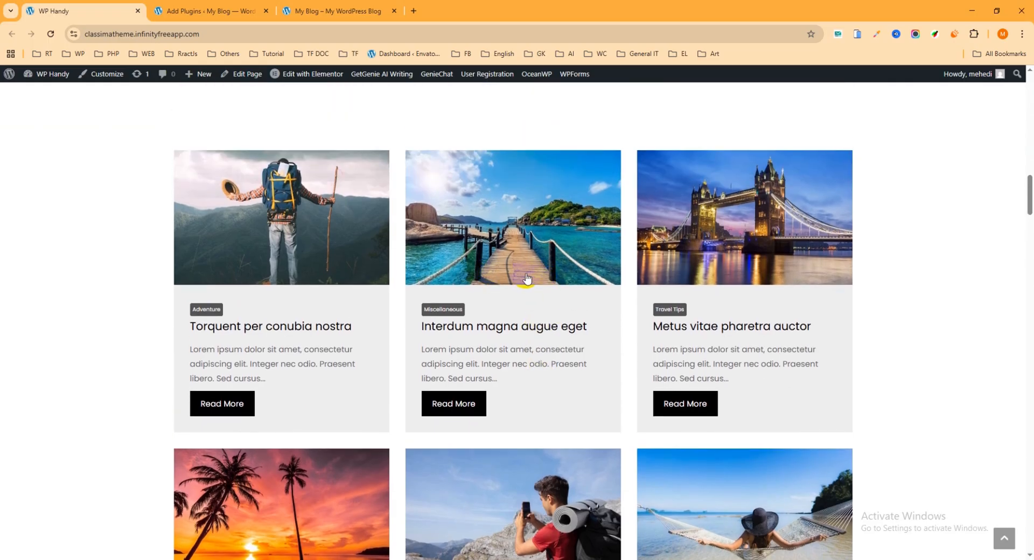
Step: Install and activate the Unlimited Elements For Elementor plugin on My Blog and skip its update notification opt-in
{"action": "left_click", "coordinate": [211, 11]}
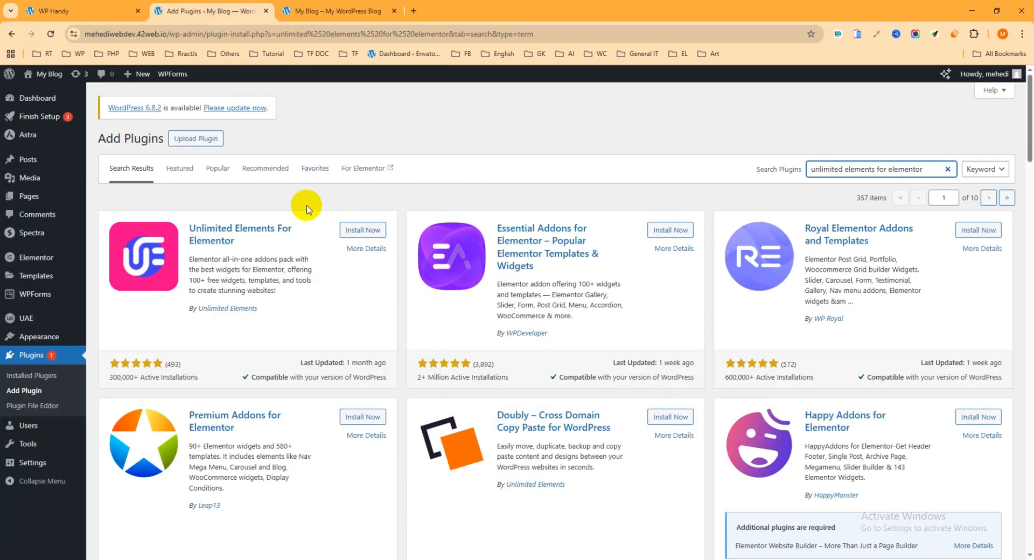
{"action": "left_click", "coordinate": [362, 231]}
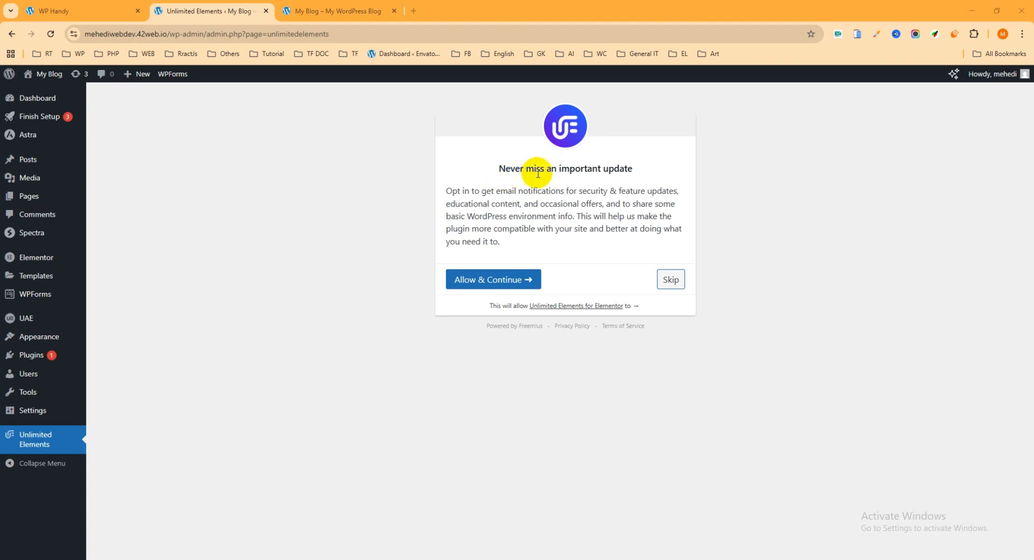
{"action": "left_click", "coordinate": [674, 281]}
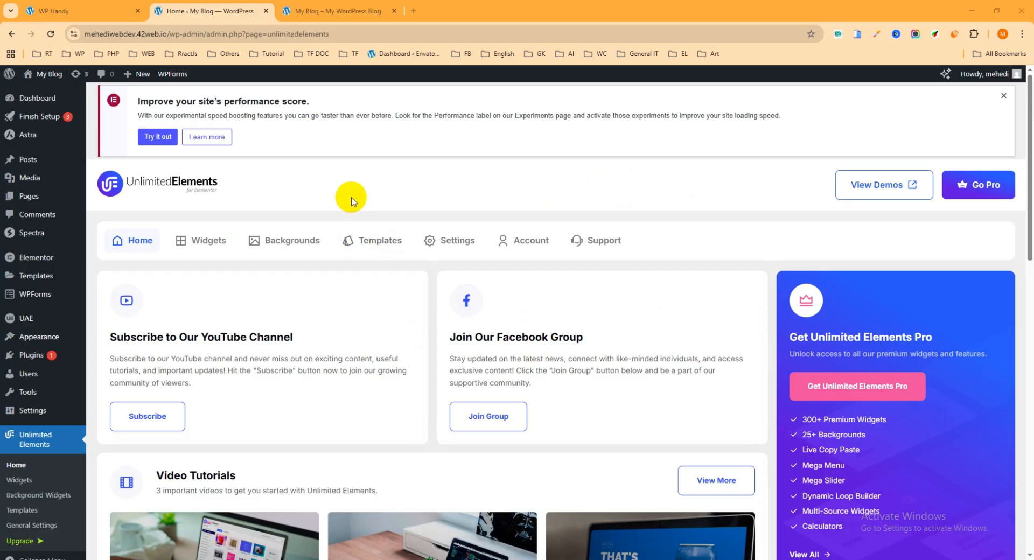
Step: Look over the Unlimited Elements plugin's home page and its entries in the WordPress admin menu
{"action": "scroll", "coordinate": [350, 205], "scroll_direction": "down", "scroll_amount": 2}
{"action": "scroll", "coordinate": [346, 203], "scroll_direction": "up", "scroll_amount": 2}
{"action": "scroll", "coordinate": [53, 312], "scroll_direction": "down", "scroll_amount": 2}
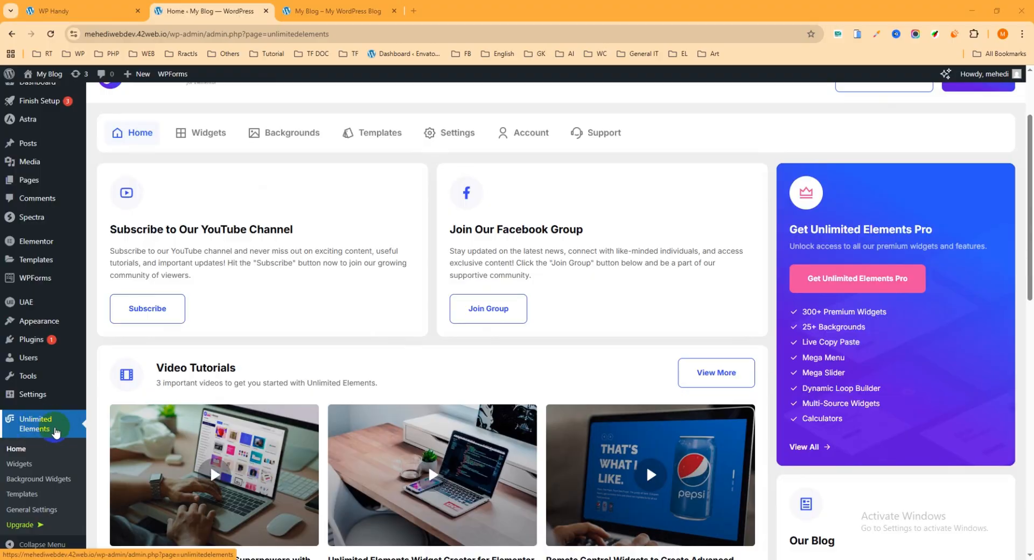
{"action": "scroll", "coordinate": [59, 414], "scroll_direction": "down", "scroll_amount": 2}
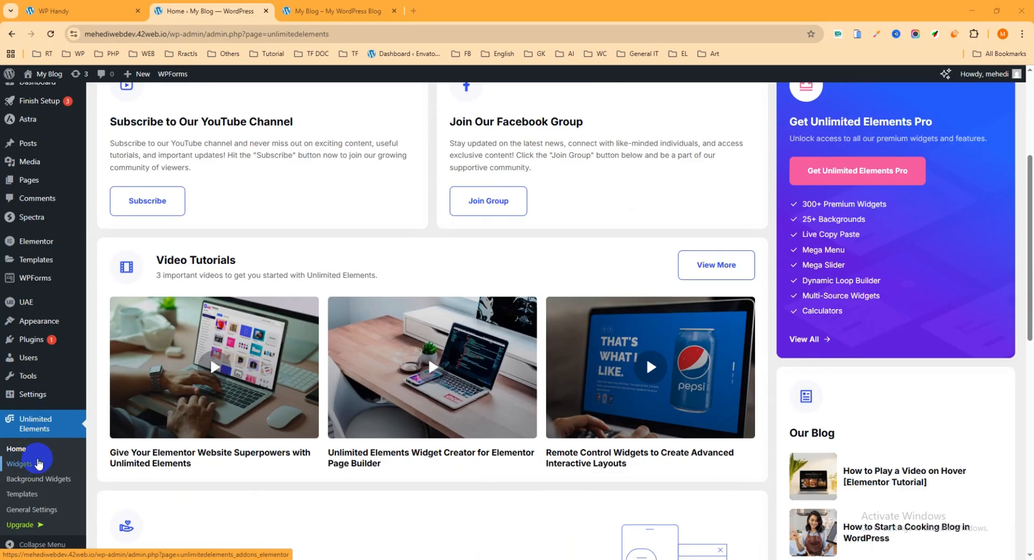
Step: Open the Unlimited Elements widget library and examine the free and Pro widgets in the Post Widgets category
{"action": "scroll", "coordinate": [242, 350], "scroll_direction": "up", "scroll_amount": 4}
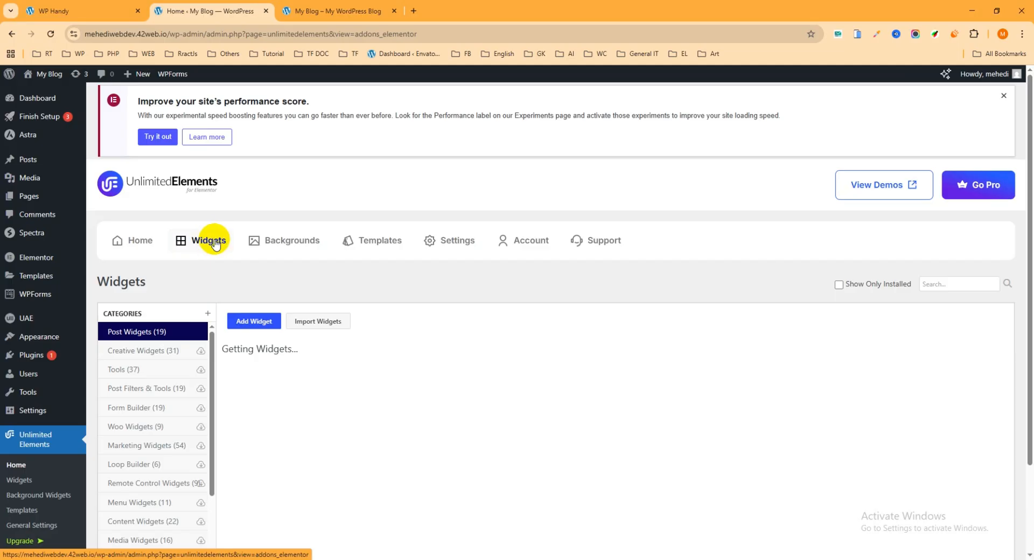
{"action": "scroll", "coordinate": [215, 244], "scroll_direction": "down", "scroll_amount": 1}
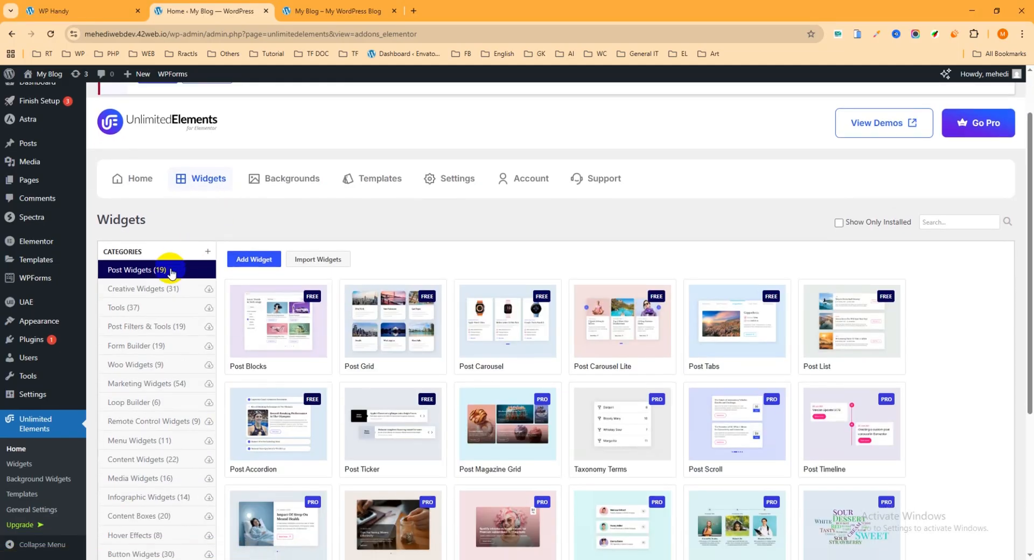
{"action": "scroll", "coordinate": [171, 274], "scroll_direction": "down", "scroll_amount": 1}
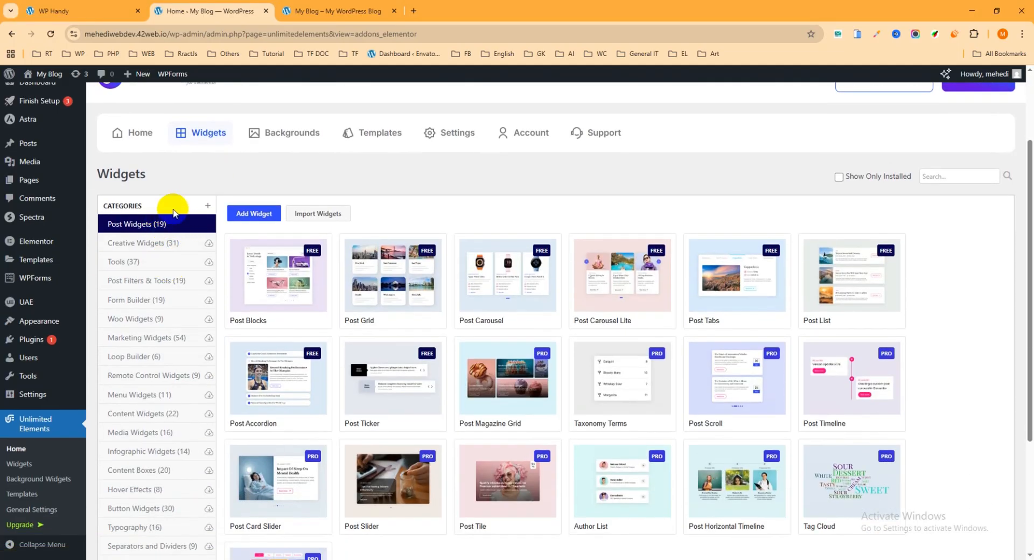
{"action": "scroll", "coordinate": [167, 248], "scroll_direction": "down", "scroll_amount": 3}
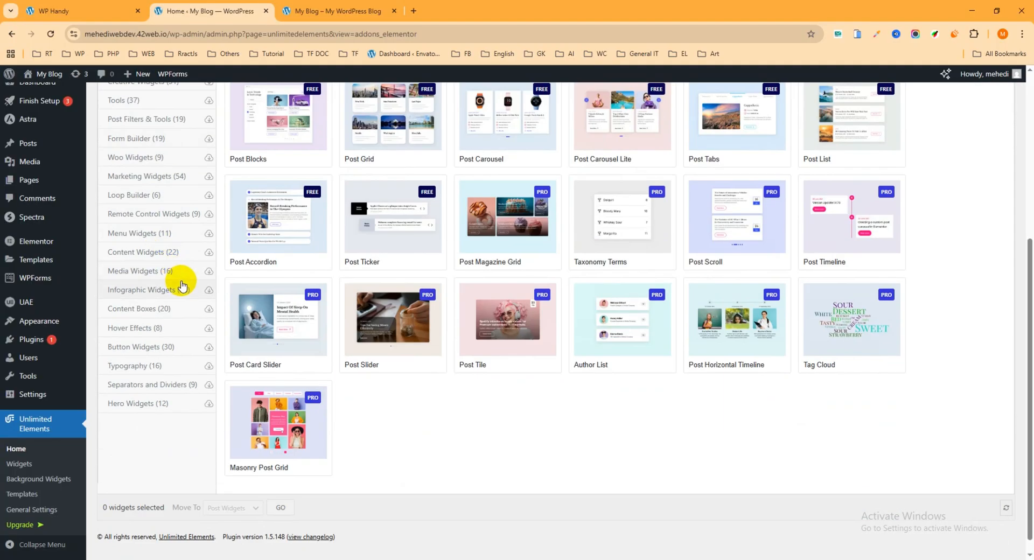
{"action": "scroll", "coordinate": [182, 286], "scroll_direction": "up", "scroll_amount": 3}
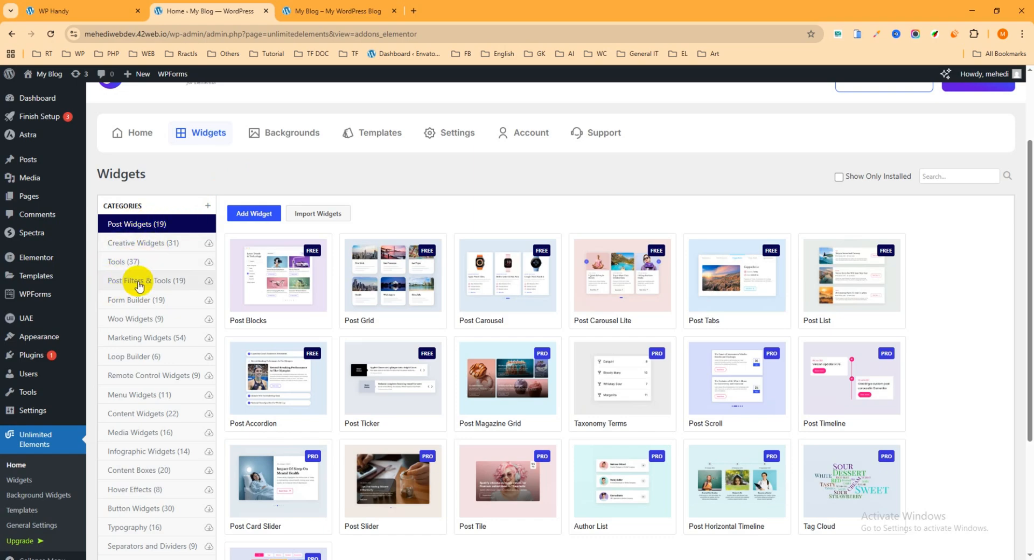
{"action": "scroll", "coordinate": [142, 302], "scroll_direction": "down", "scroll_amount": 1}
{"action": "scroll", "coordinate": [142, 301], "scroll_direction": "down", "scroll_amount": 2}
{"action": "scroll", "coordinate": [149, 336], "scroll_direction": "up", "scroll_amount": 4}
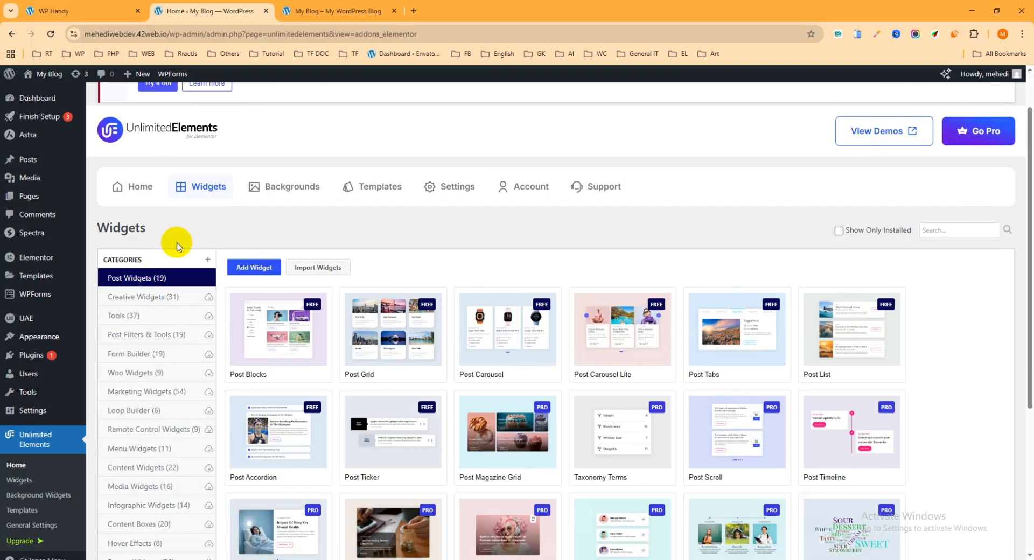
{"action": "scroll", "coordinate": [173, 234], "scroll_direction": "down", "scroll_amount": 1}
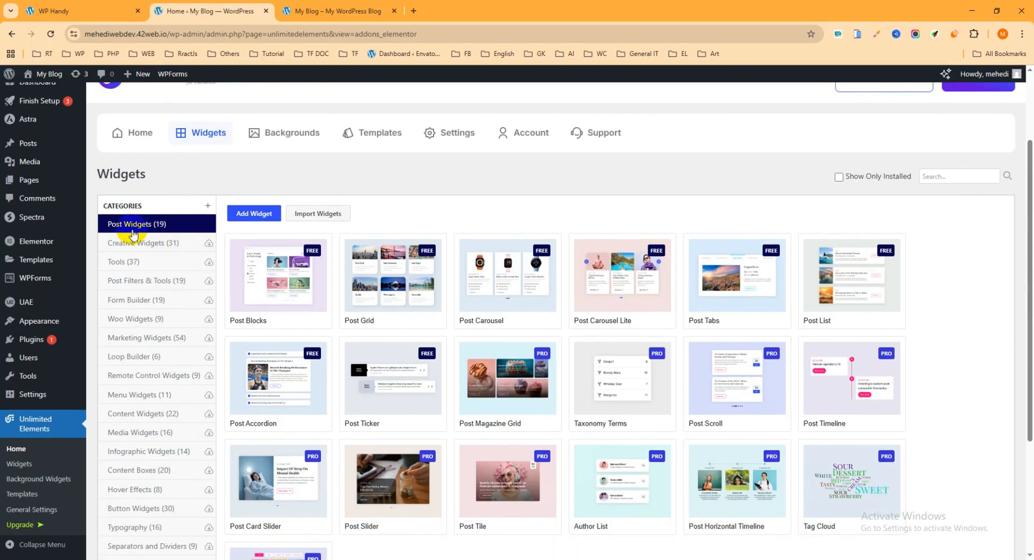
{"action": "scroll", "coordinate": [133, 234], "scroll_direction": "down", "scroll_amount": 3}
{"action": "scroll", "coordinate": [148, 307], "scroll_direction": "up", "scroll_amount": 3}
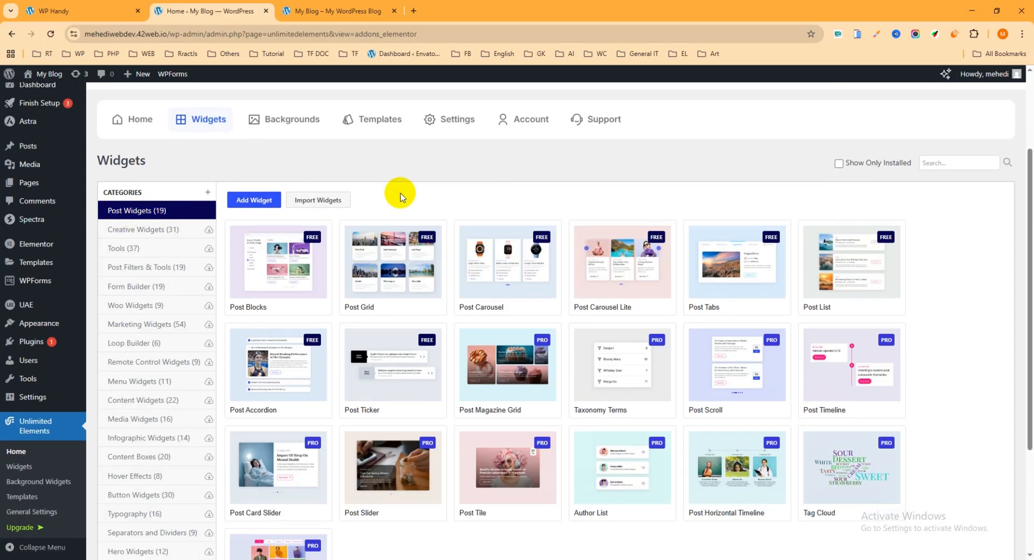
{"action": "scroll", "coordinate": [399, 194], "scroll_direction": "down", "scroll_amount": 1}
{"action": "mouse_move", "coordinate": [372, 226]}
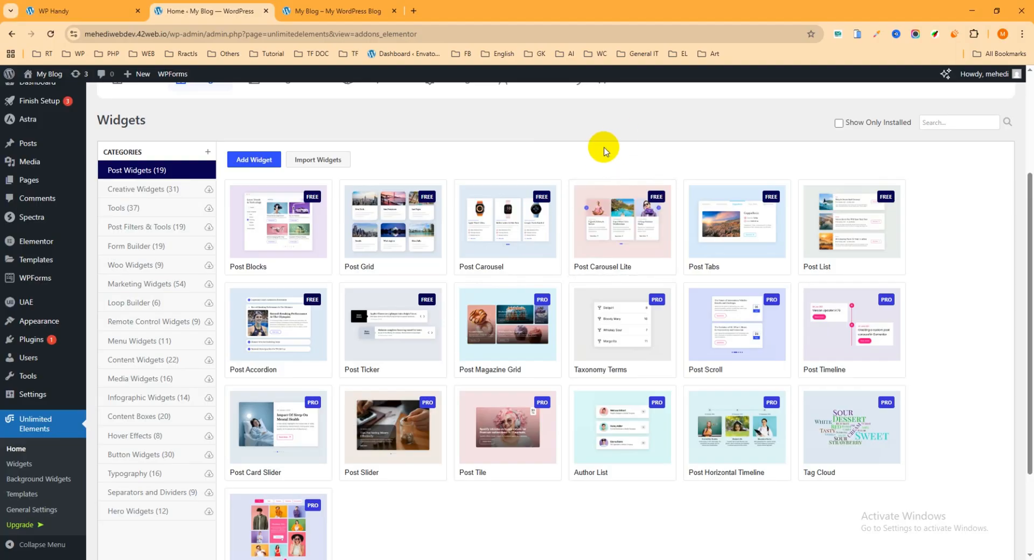
Step: Install the free Post Carousel and Post Carousel Lite widgets from the Post Widgets category
{"action": "mouse_move", "coordinate": [498, 248]}
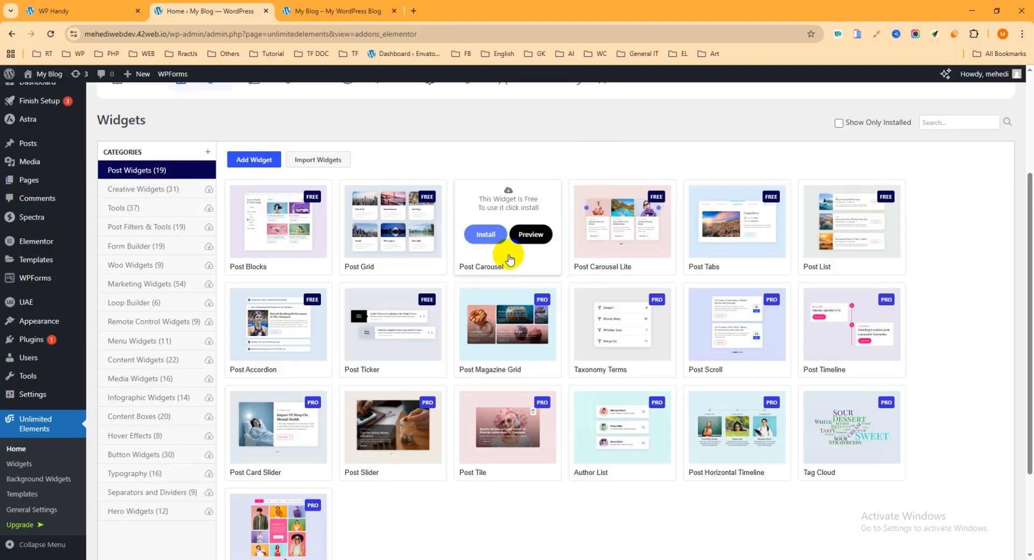
{"action": "left_click", "coordinate": [486, 235]}
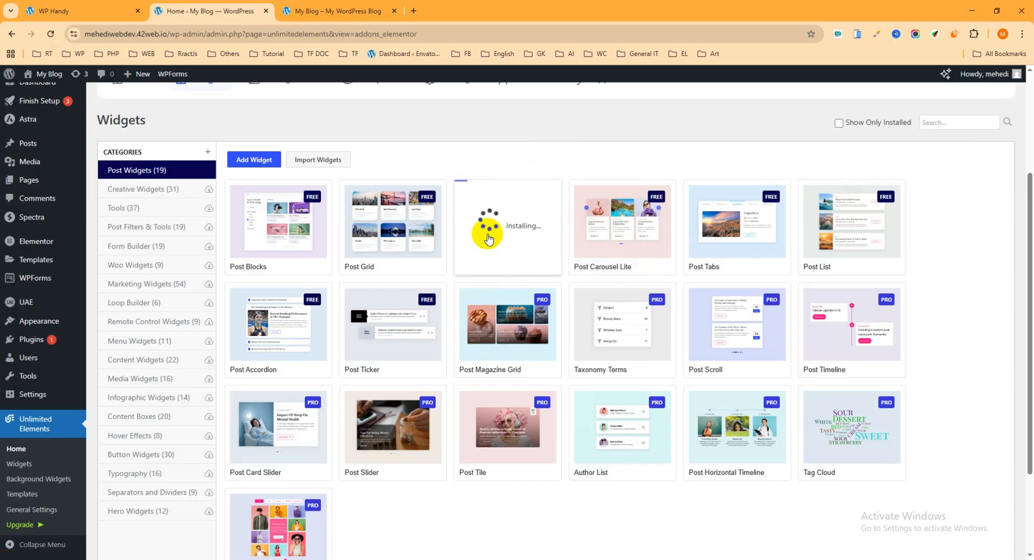
{"action": "mouse_move", "coordinate": [573, 235]}
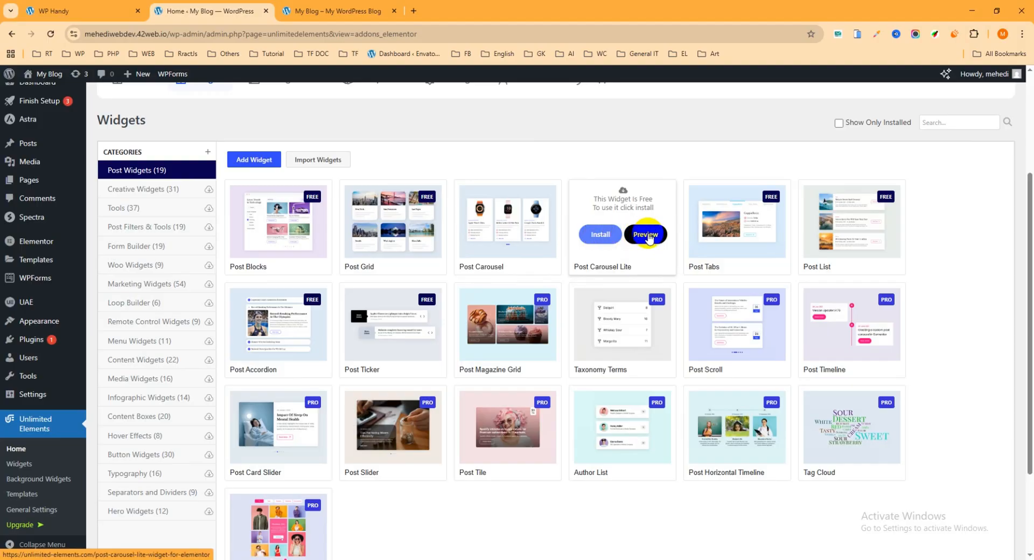
{"action": "left_click", "coordinate": [602, 240]}
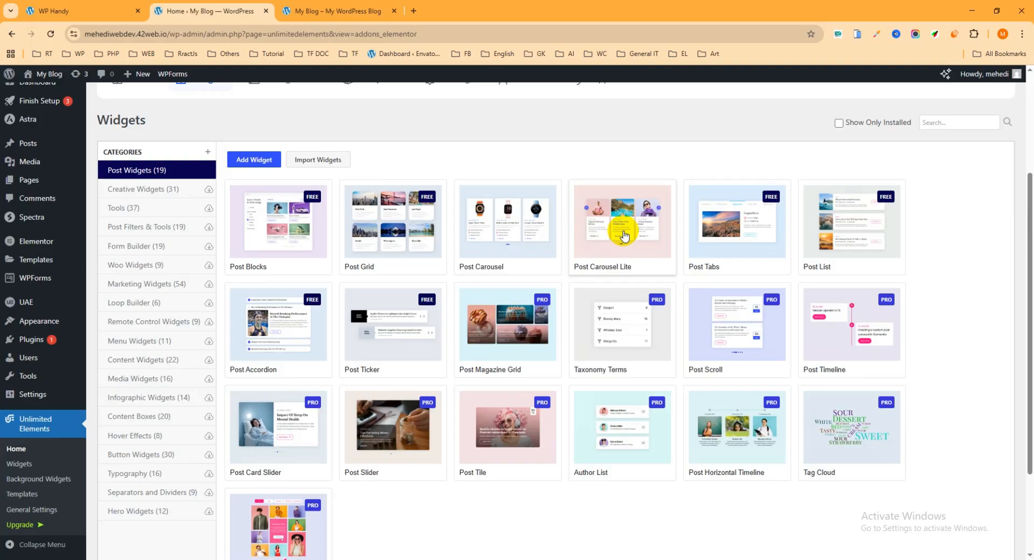
Step: Go to the My Blog home page and open it for editing with Elementor in a new browser tab
{"action": "left_click", "coordinate": [338, 12]}
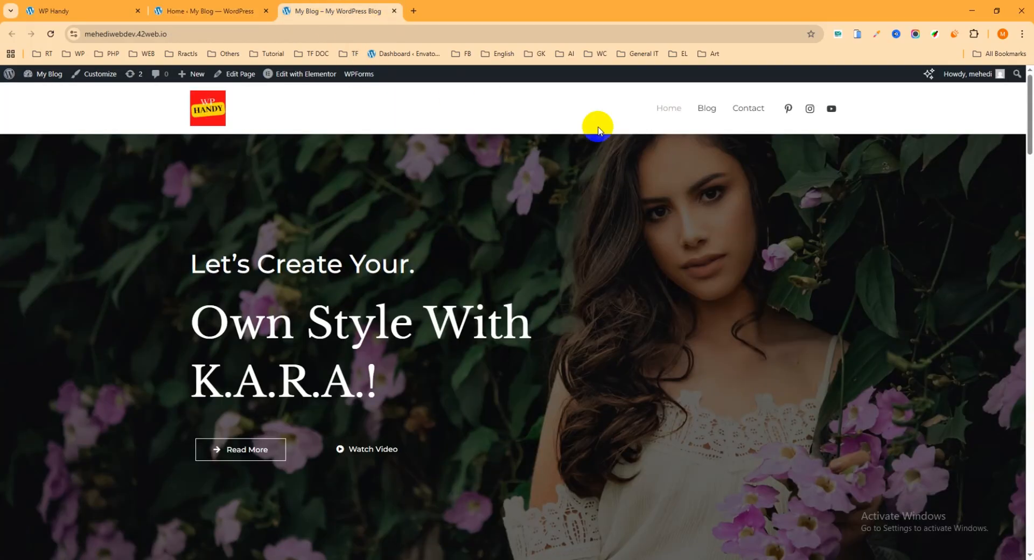
{"action": "left_click_drag", "start_coordinate": [1029, 120], "coordinate": [1029, 167]}
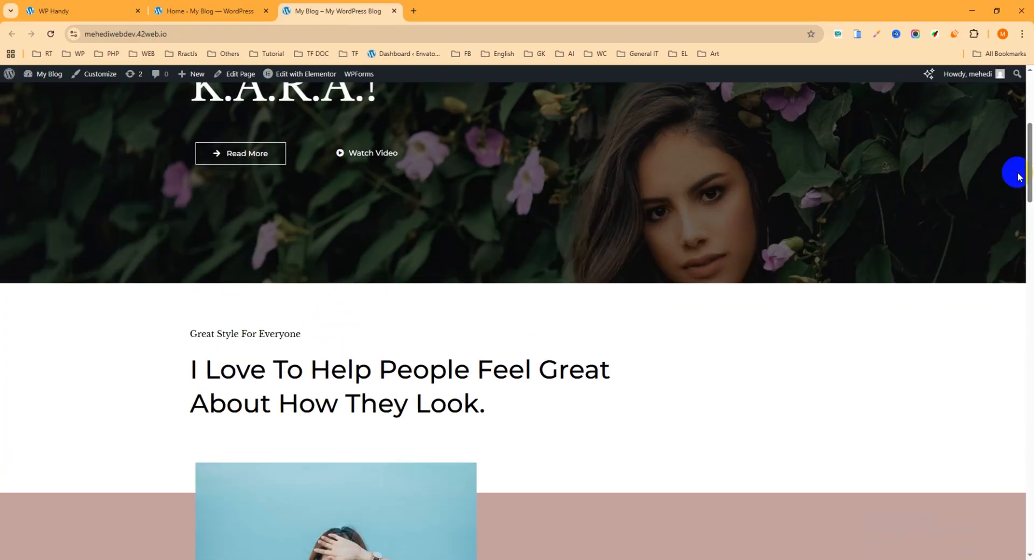
{"action": "scroll", "coordinate": [623, 208], "scroll_direction": "up", "scroll_amount": 5}
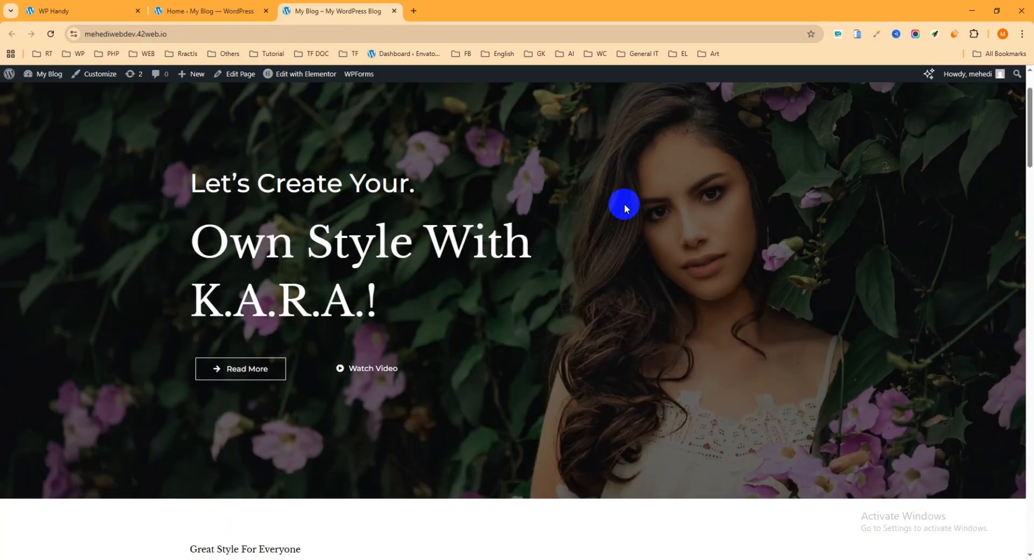
{"action": "scroll", "coordinate": [646, 219], "scroll_direction": "down", "scroll_amount": 3}
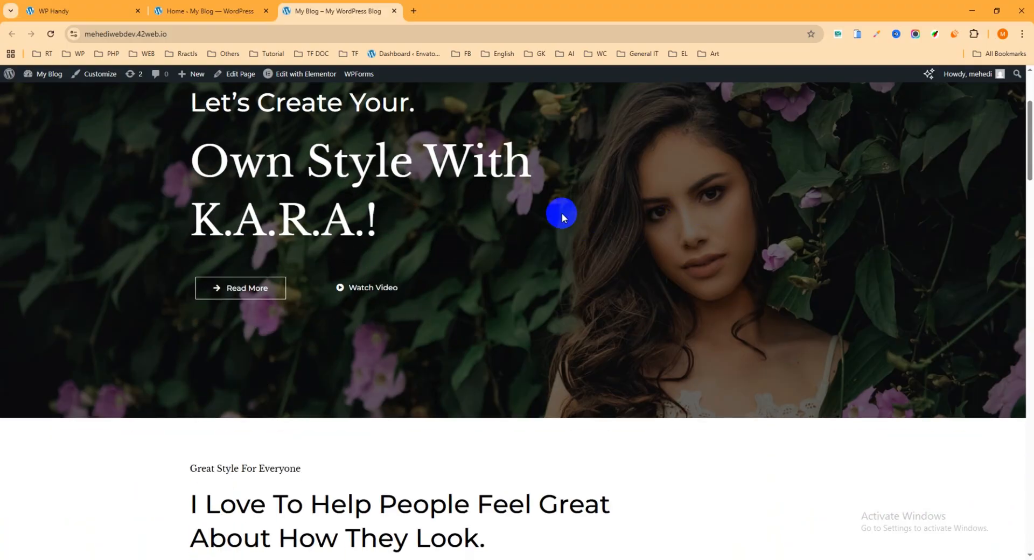
{"action": "scroll", "coordinate": [661, 212], "scroll_direction": "down", "scroll_amount": 2}
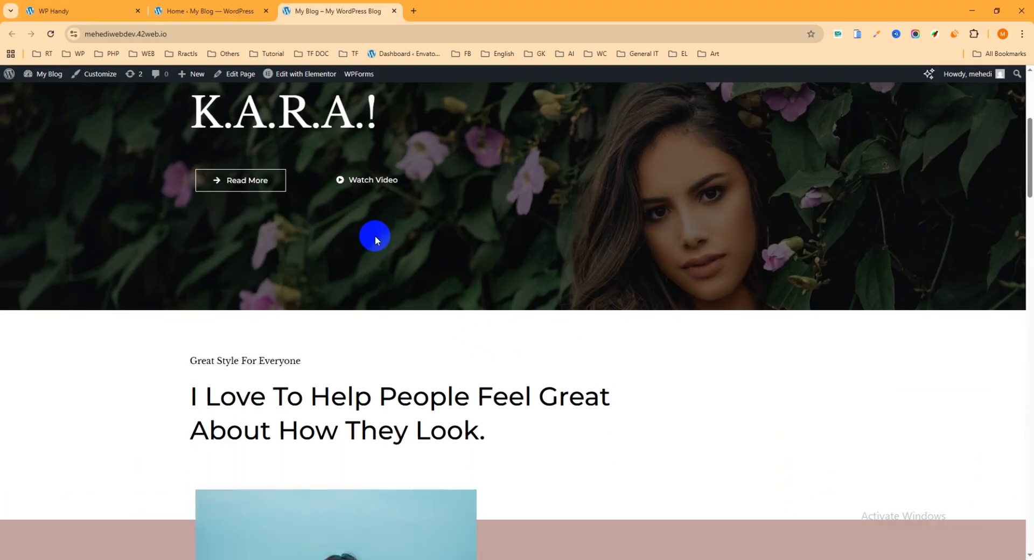
{"action": "right_click", "coordinate": [299, 77]}
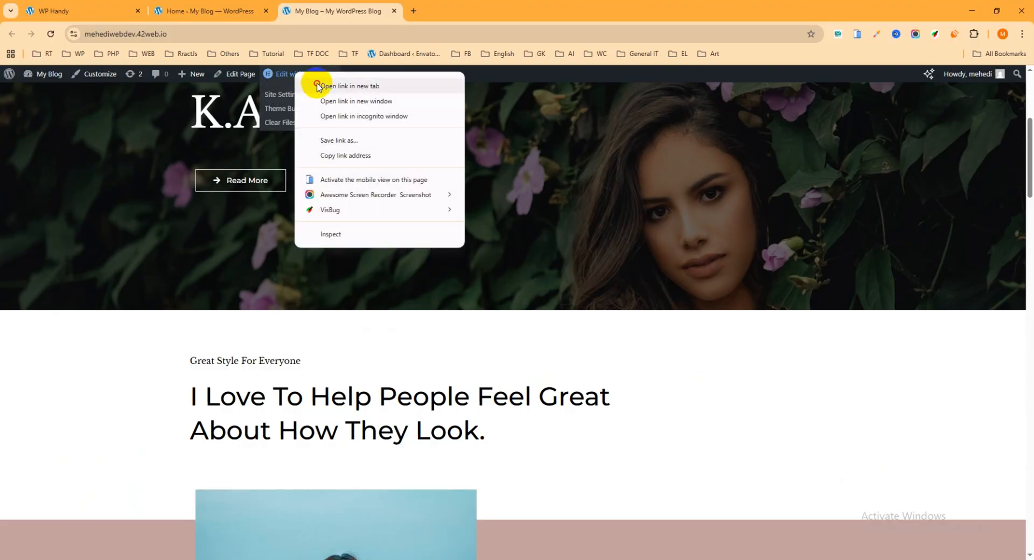
{"action": "left_click", "coordinate": [322, 87]}
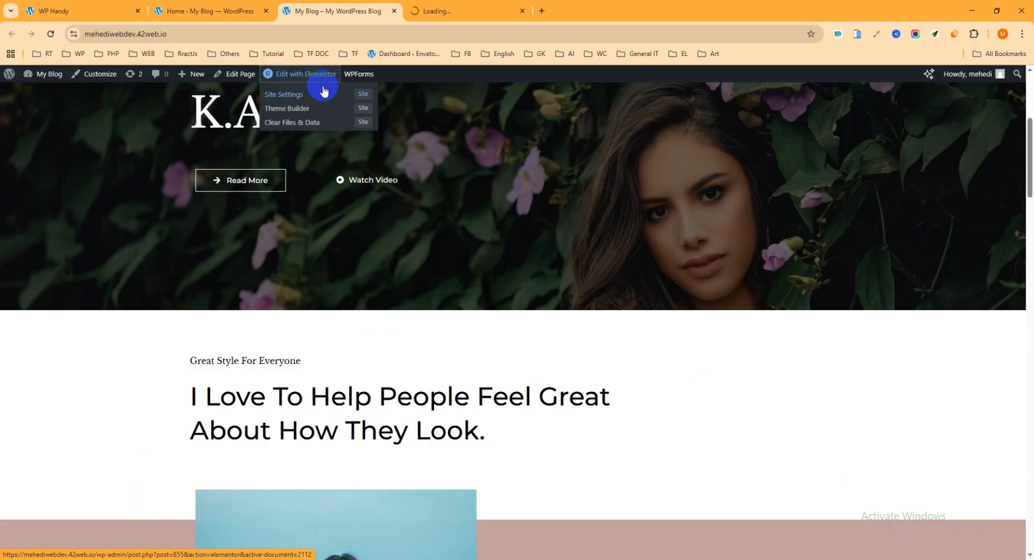
{"action": "key", "text": "ctrl+Tab"}
Step: Add a single-column Flexbox container between the hero section and the "Great Style For Everyone" section
{"action": "scroll", "coordinate": [605, 328], "scroll_direction": "down", "scroll_amount": 5}
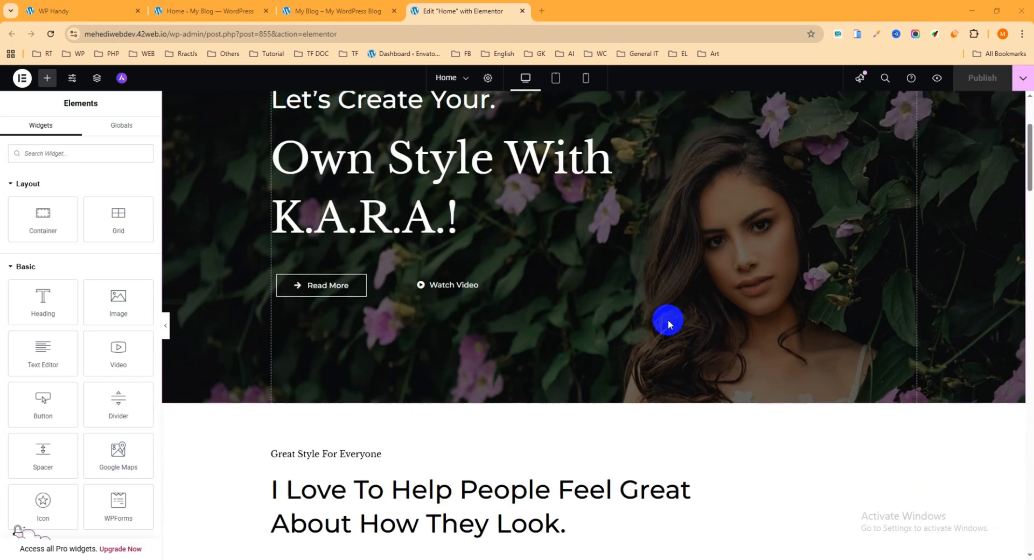
{"action": "left_click", "coordinate": [575, 291]}
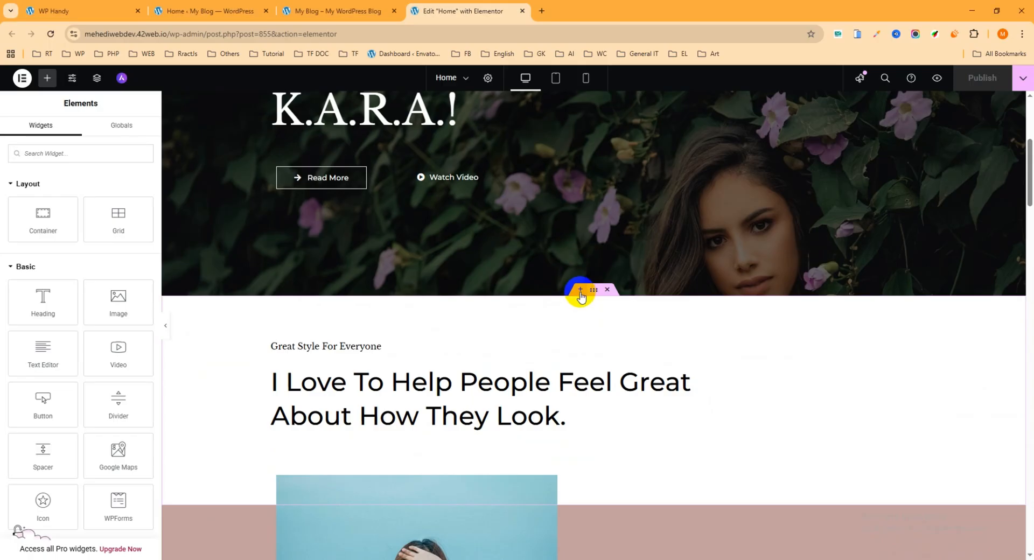
{"action": "left_click", "coordinate": [580, 291]}
{"action": "left_click", "coordinate": [550, 344]}
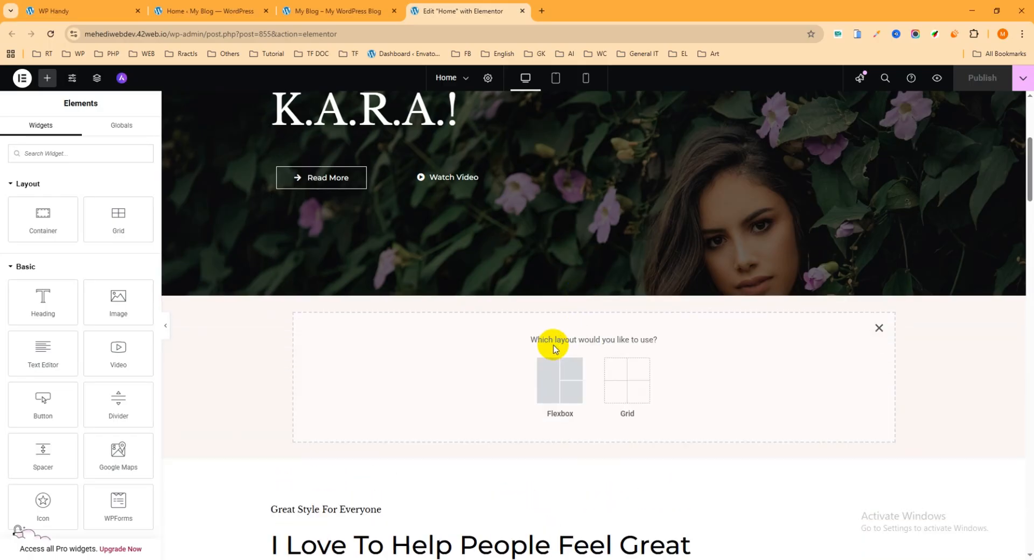
{"action": "left_click", "coordinate": [562, 383]}
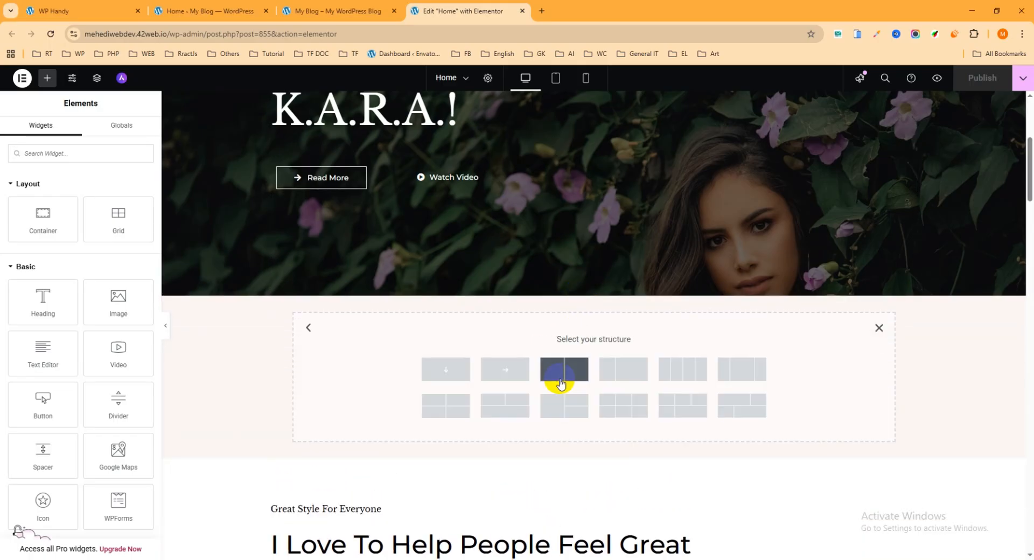
{"action": "left_click", "coordinate": [446, 371]}
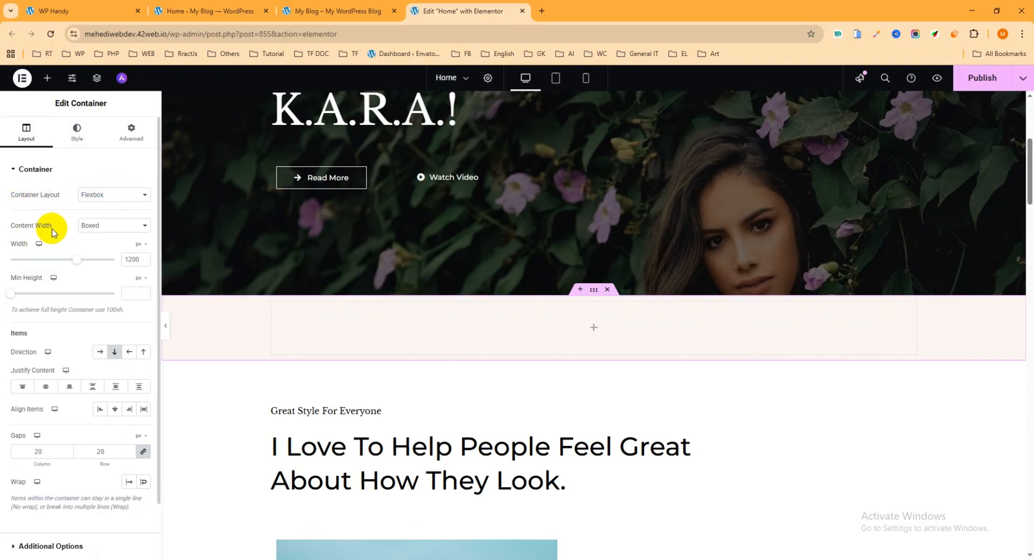
Step: Set the new container's content width to Full Width and its width to 1905 px
{"action": "left_click", "coordinate": [103, 225]}
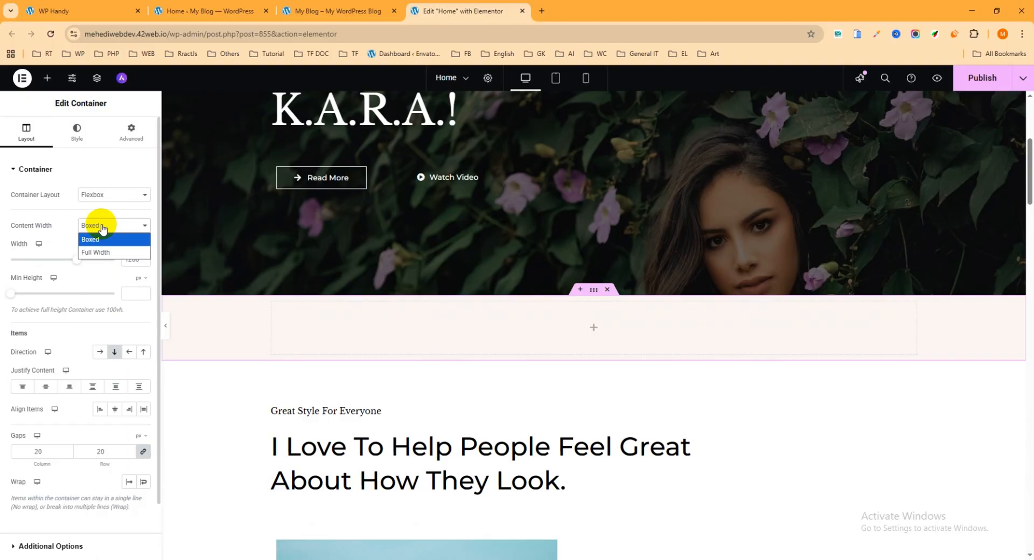
{"action": "left_click", "coordinate": [101, 252]}
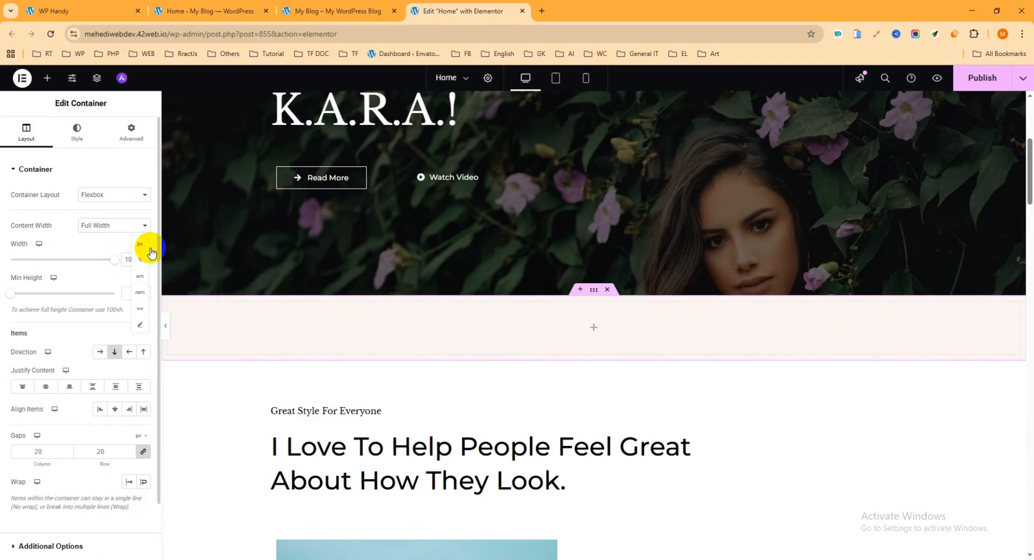
{"action": "left_click", "coordinate": [140, 246]}
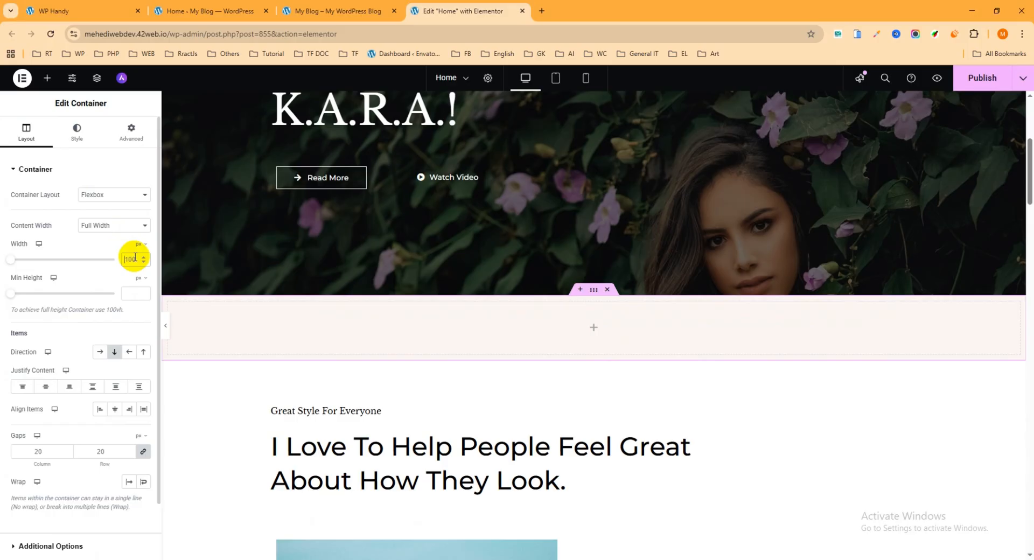
{"action": "type", "text": "1905"}
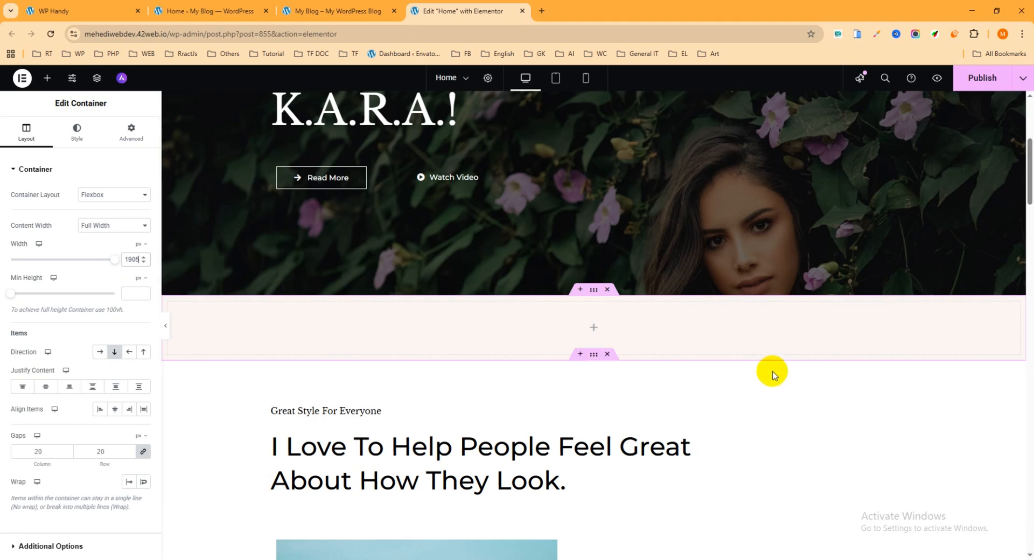
Step: Give the new container a classic background with the color #FFFFFF
{"action": "left_click", "coordinate": [594, 294]}
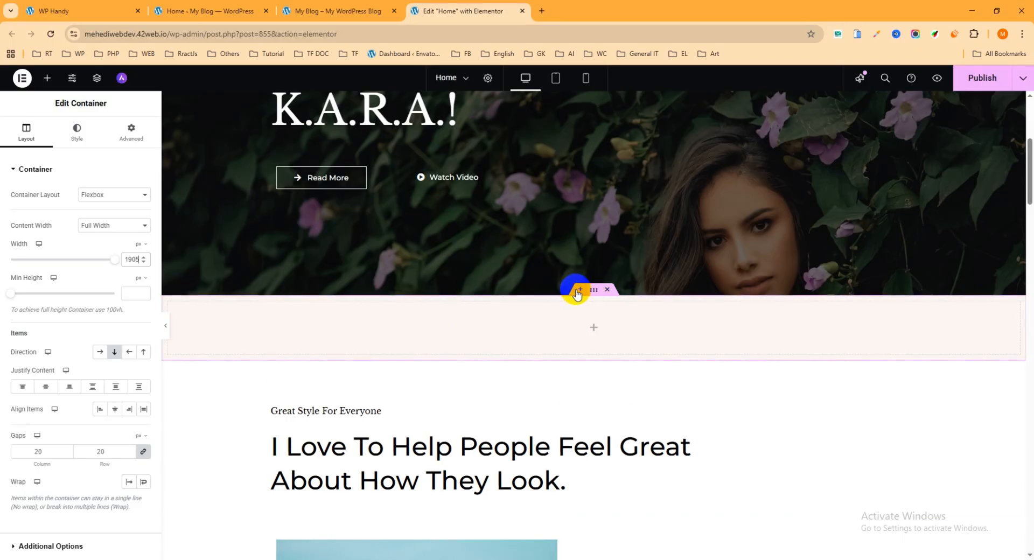
{"action": "left_click", "coordinate": [83, 140]}
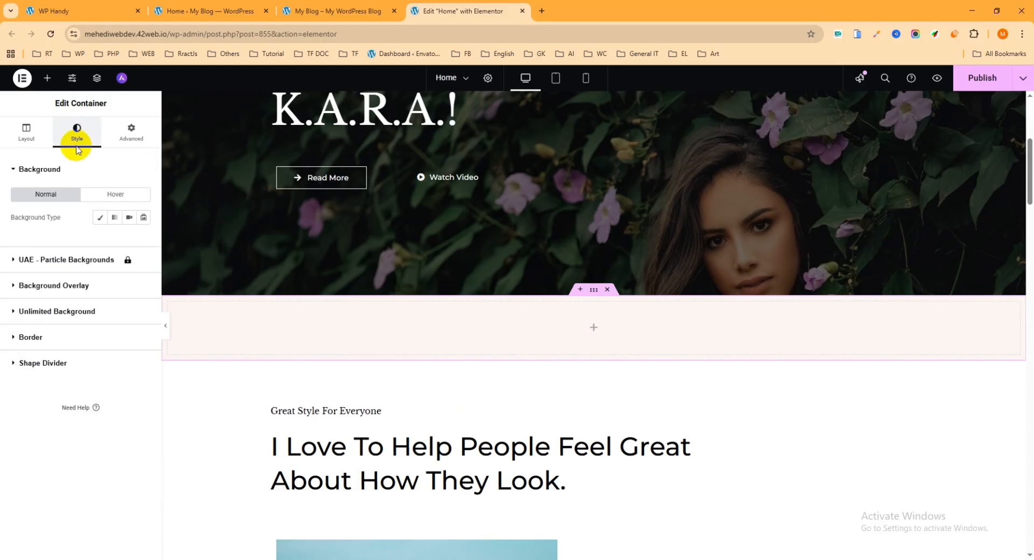
{"action": "left_click", "coordinate": [97, 220]}
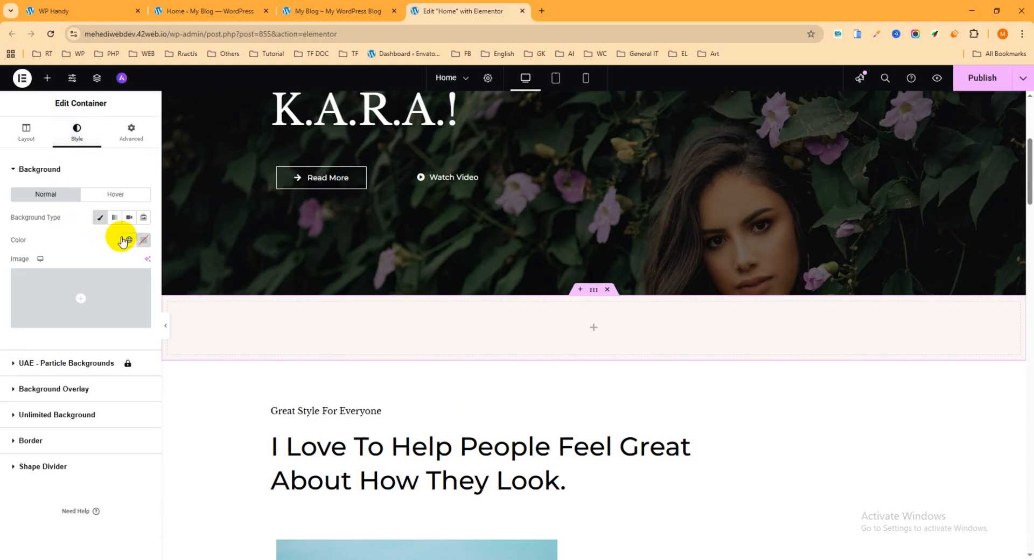
{"action": "left_click", "coordinate": [144, 239]}
{"action": "left_click", "coordinate": [181, 302]}
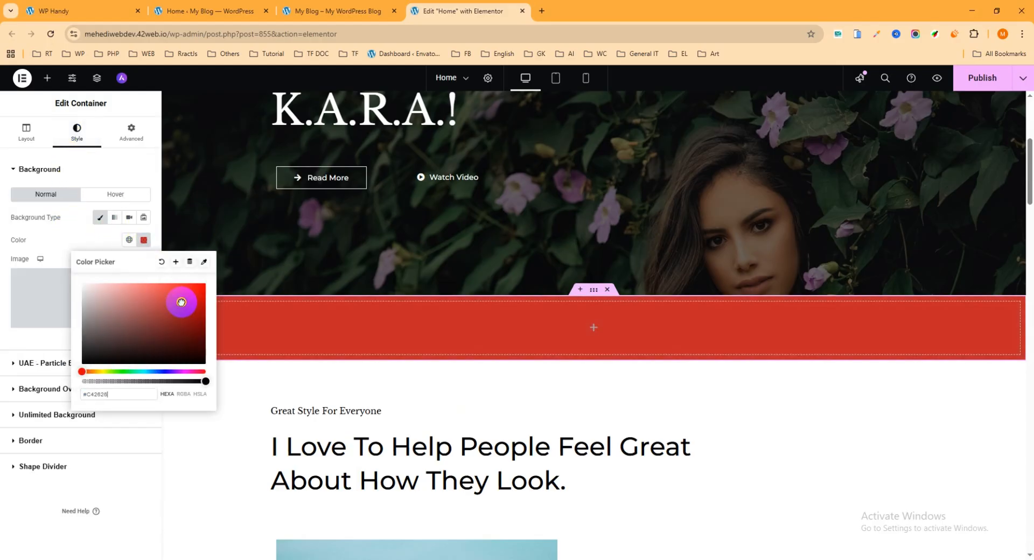
{"action": "left_click", "coordinate": [115, 394]}
{"action": "left_click_drag", "start_coordinate": [124, 395], "coordinate": [68, 397]}
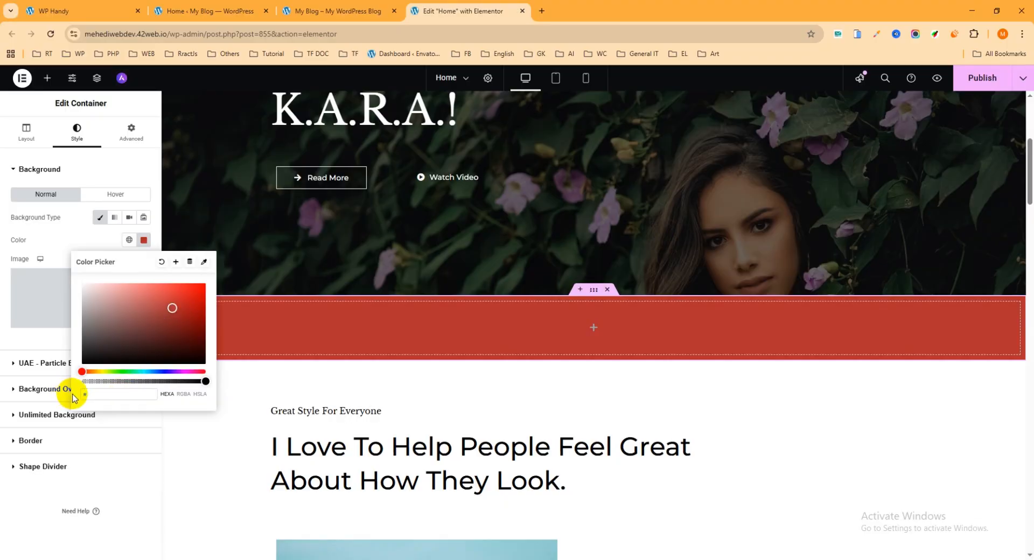
{"action": "type", "text": "#ffffff"}
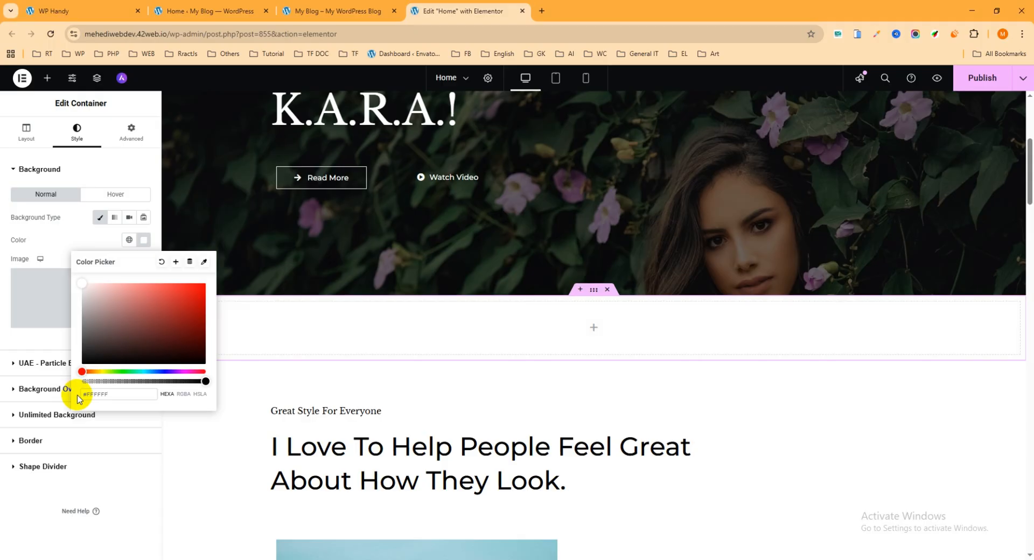
Step: Give the new white container 90 px of top and bottom padding and 0 px on its right and left sides
{"action": "left_click", "coordinate": [137, 140]}
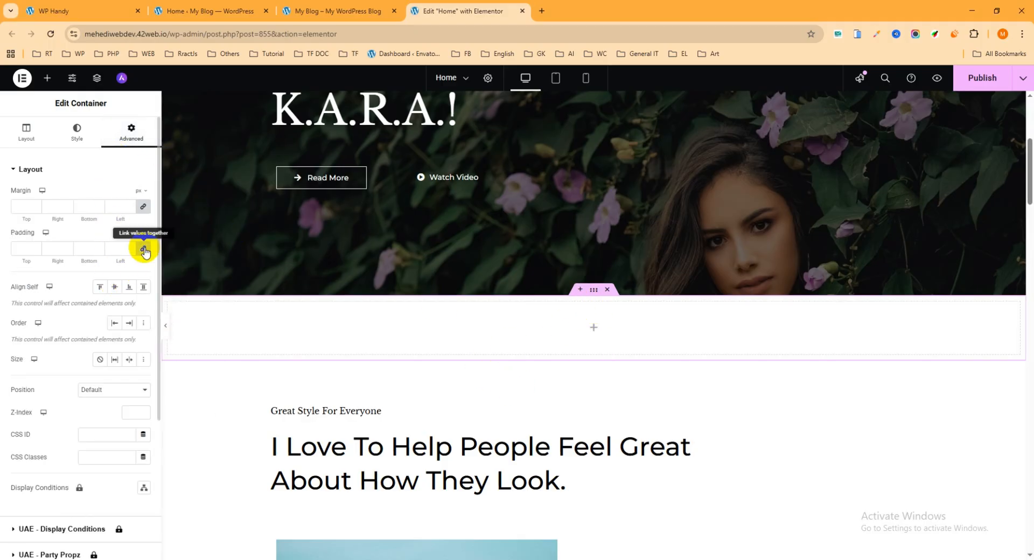
{"action": "left_click", "coordinate": [144, 250]}
{"action": "left_click", "coordinate": [26, 248]}
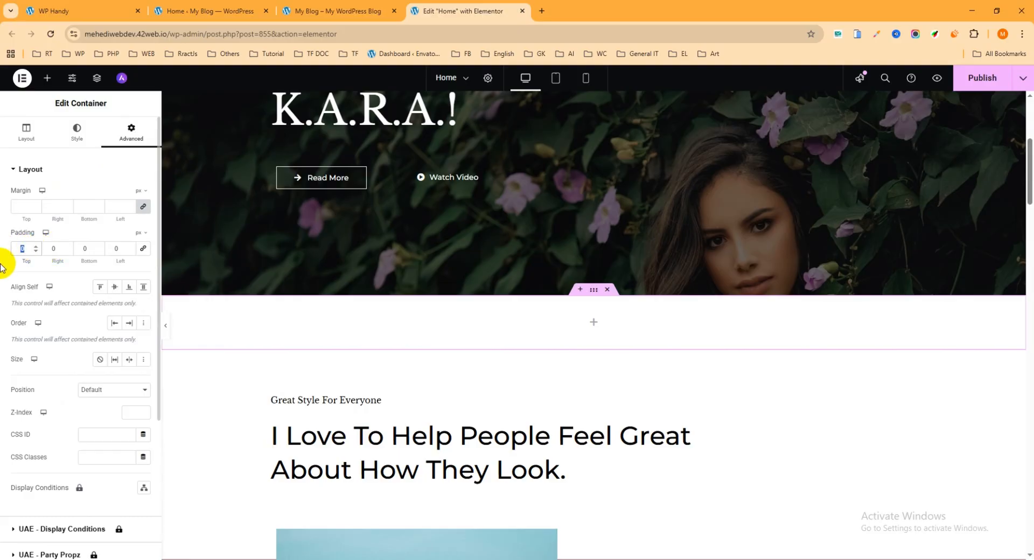
{"action": "type", "text": "90"}
{"action": "left_click", "coordinate": [86, 248]}
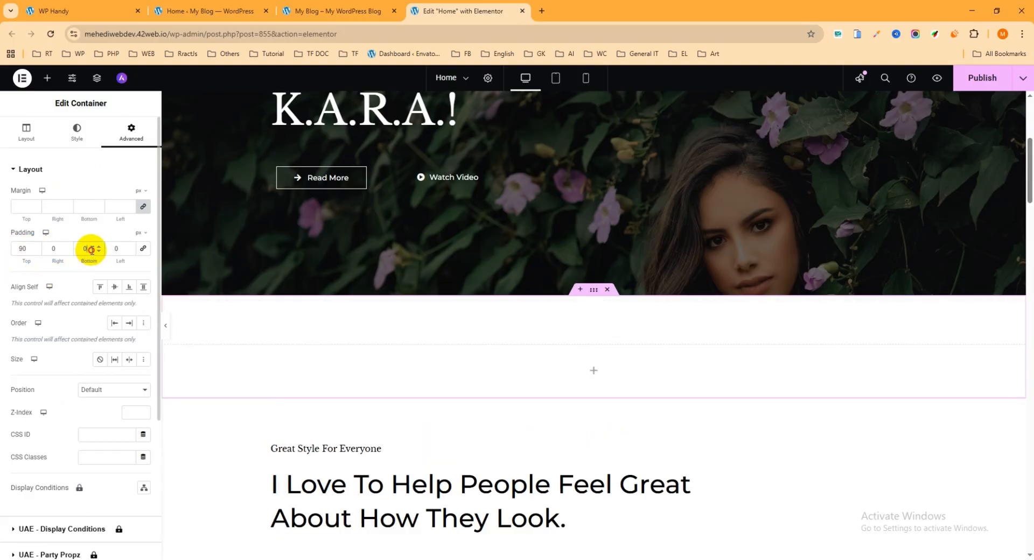
{"action": "type", "text": "90"}
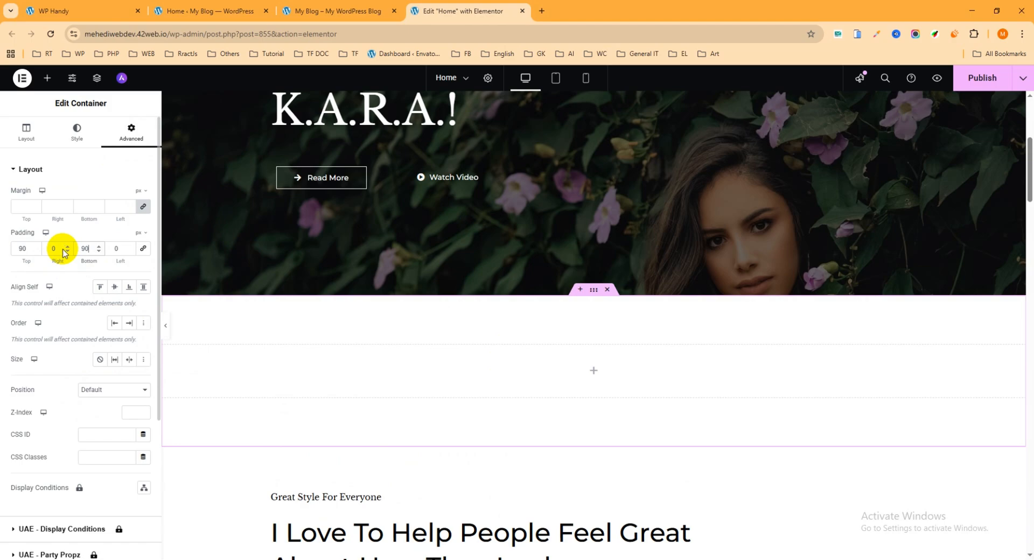
Step: Nest a container inside the padded one with Full Width content, a width of 1280 px and centered self-alignment
{"action": "left_click", "coordinate": [593, 372]}
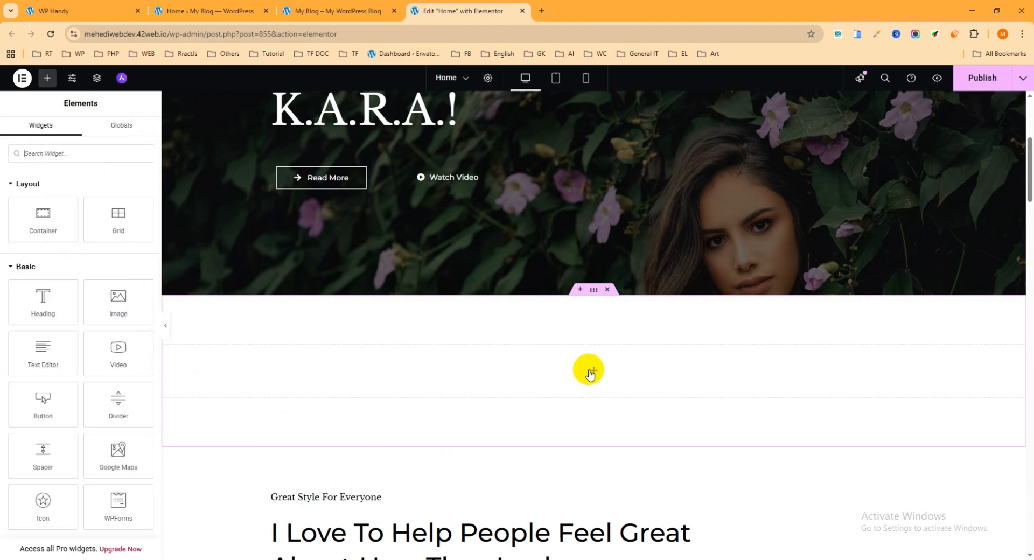
{"action": "left_click_drag", "start_coordinate": [44, 225], "coordinate": [657, 361]}
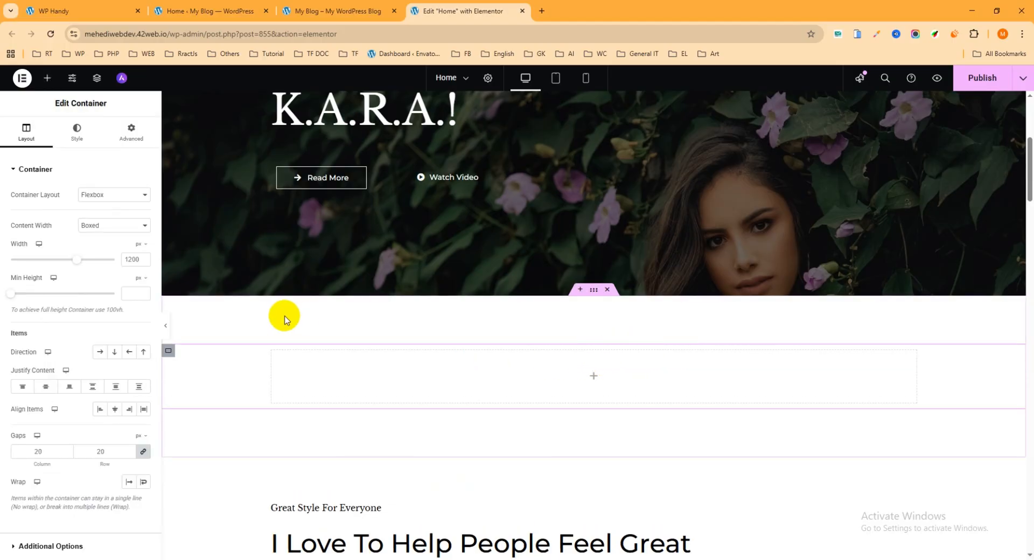
{"action": "left_click", "coordinate": [101, 226]}
{"action": "left_click", "coordinate": [101, 253]}
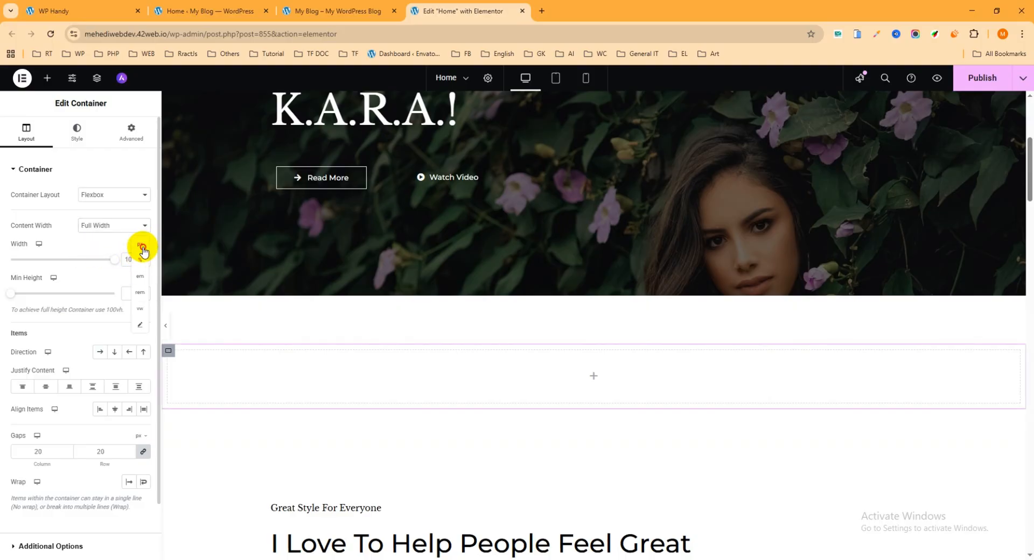
{"action": "left_click", "coordinate": [140, 246]}
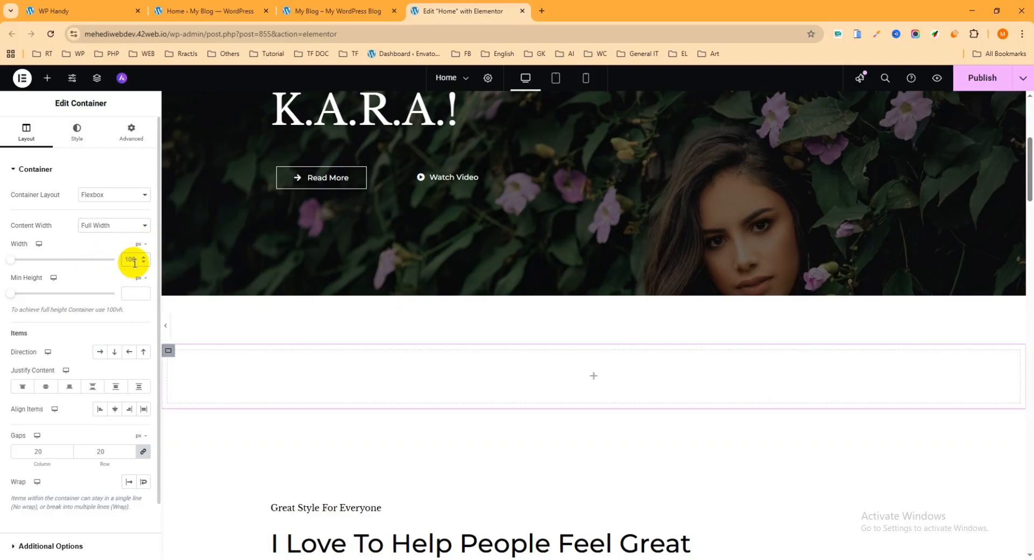
{"action": "type", "text": "1280"}
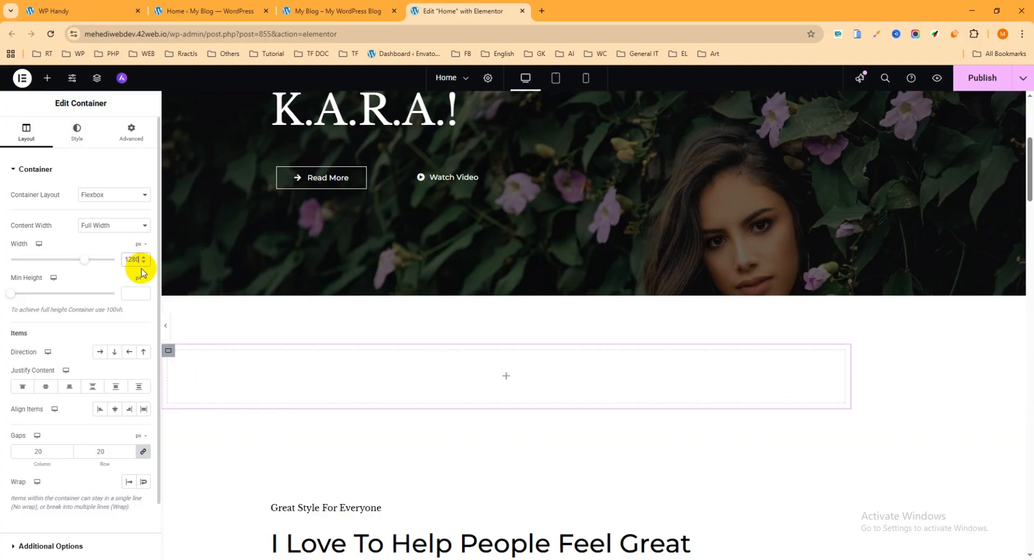
{"action": "left_click", "coordinate": [132, 139]}
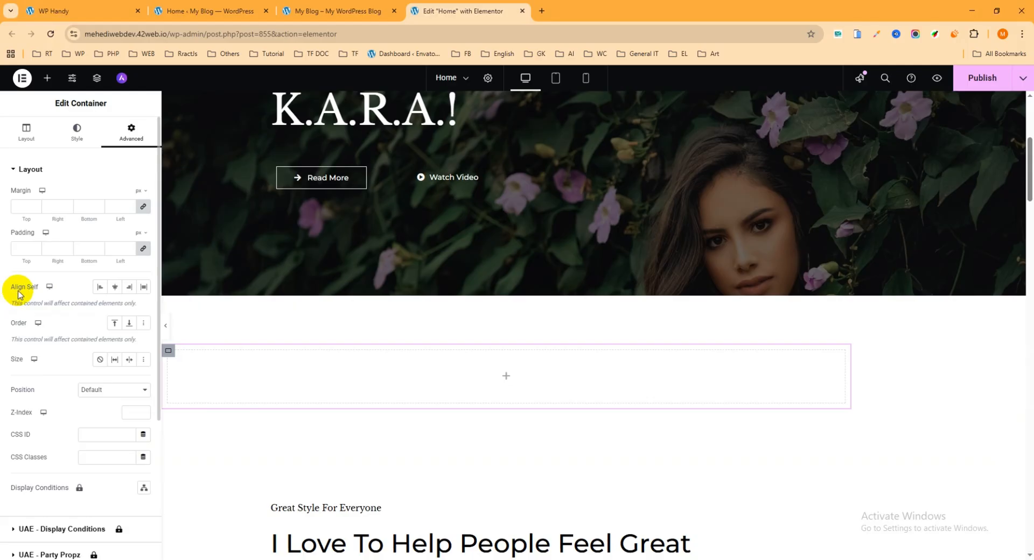
{"action": "left_click", "coordinate": [115, 287]}
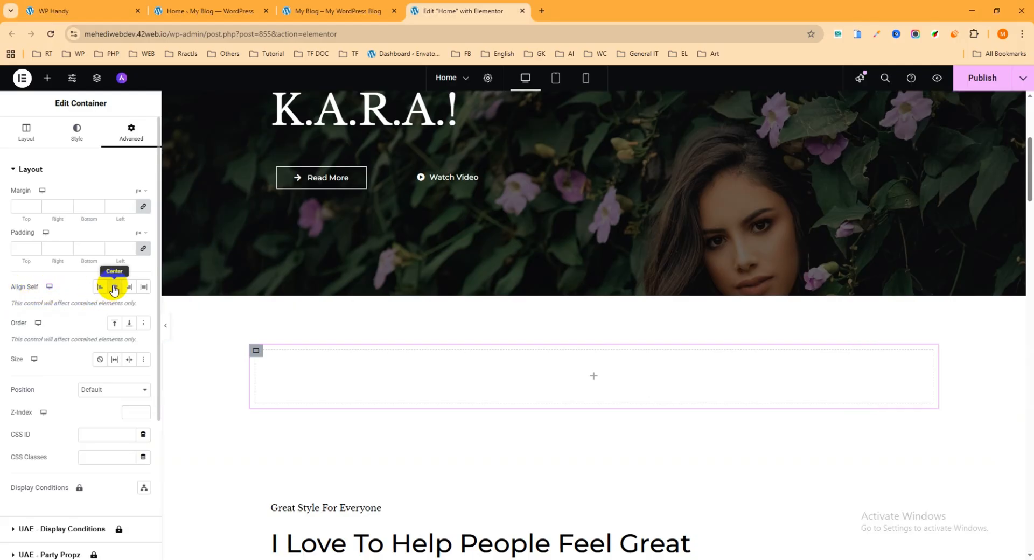
Step: Find the Post Carousel Lite widget by searching for "post", add it to the inner container, and publish the page
{"action": "left_click", "coordinate": [594, 377]}
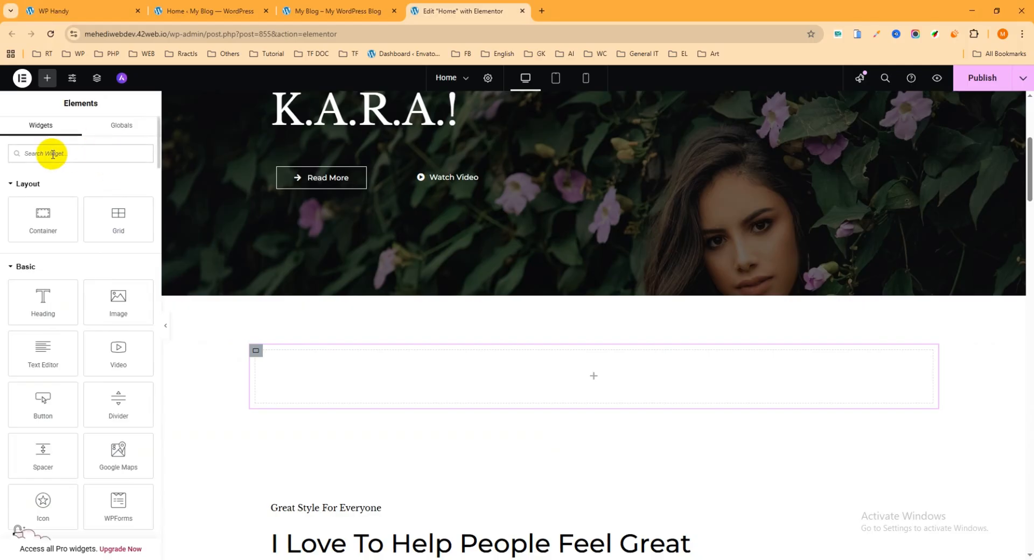
{"action": "type", "text": "post"}
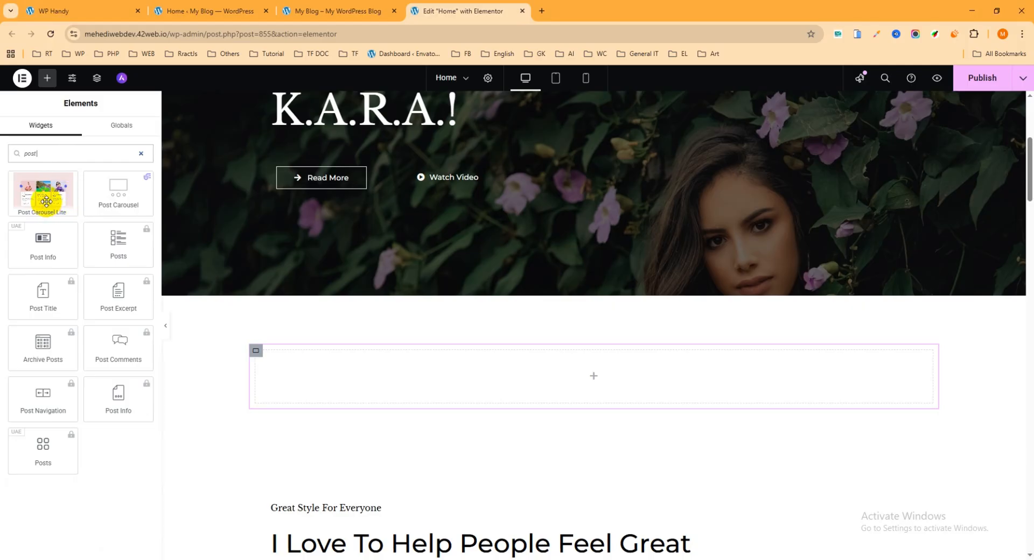
{"action": "left_click_drag", "start_coordinate": [45, 201], "coordinate": [635, 377]}
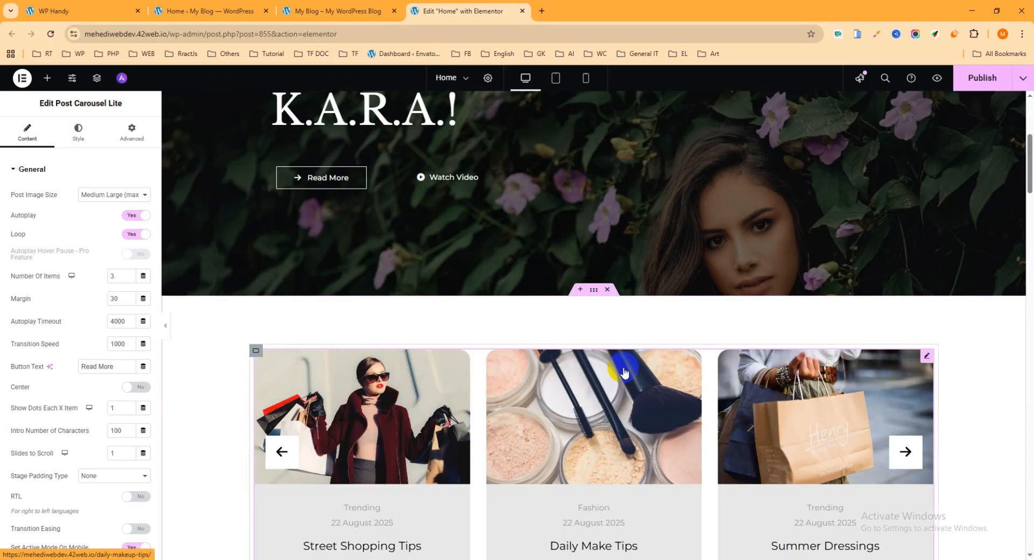
{"action": "scroll", "coordinate": [619, 332], "scroll_direction": "down", "scroll_amount": 3}
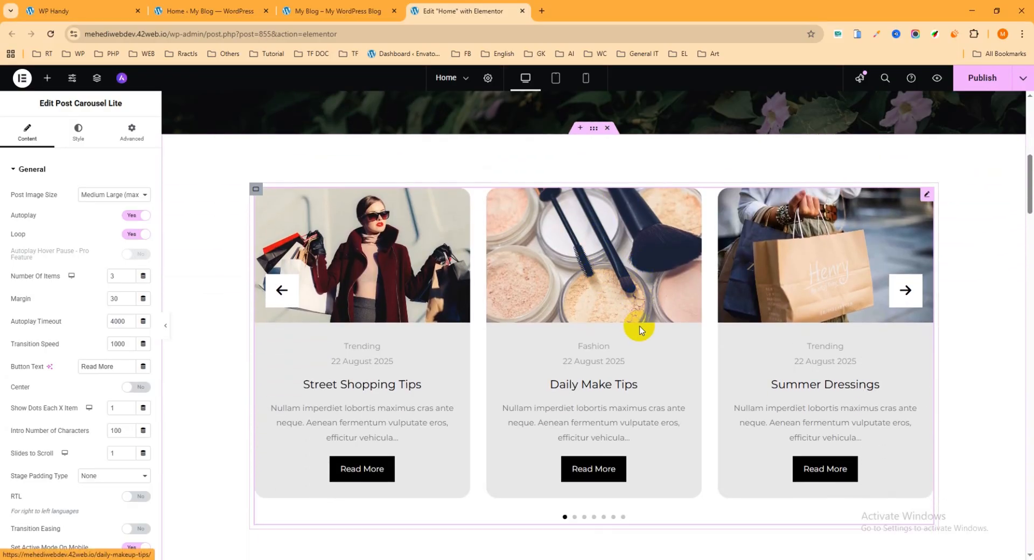
{"action": "scroll", "coordinate": [636, 329], "scroll_direction": "down", "scroll_amount": 2}
{"action": "scroll", "coordinate": [634, 327], "scroll_direction": "up", "scroll_amount": 2}
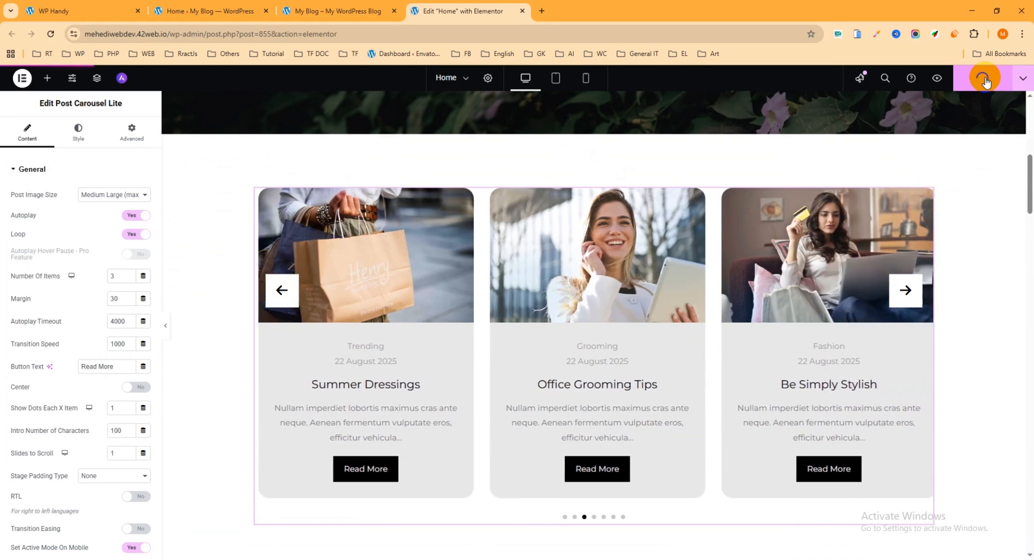
Step: Check the post carousel on the live My Blog home page, testing its previous and next arrows and its navigation dots
{"action": "left_click", "coordinate": [351, 8]}
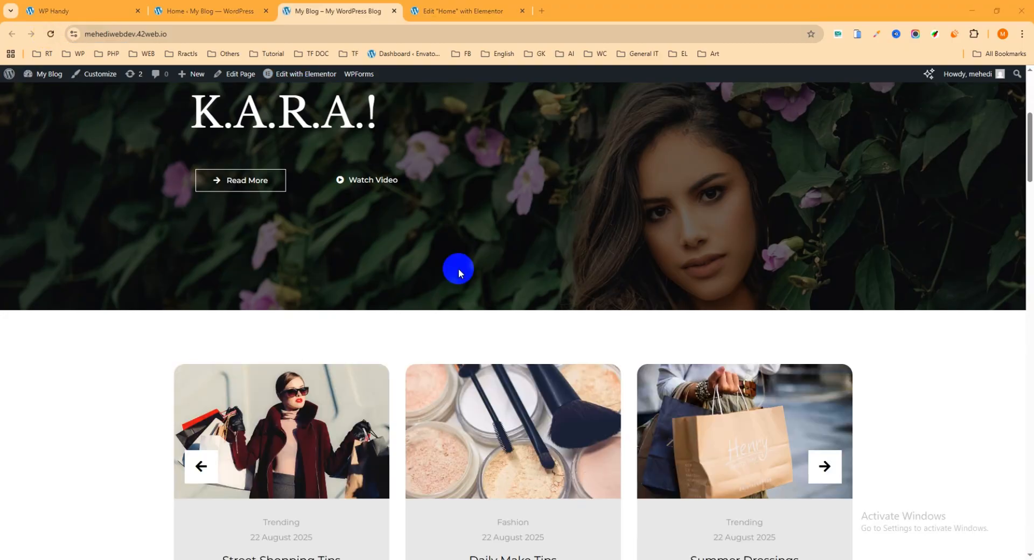
{"action": "scroll", "coordinate": [458, 269], "scroll_direction": "down", "scroll_amount": 2}
{"action": "scroll", "coordinate": [452, 299], "scroll_direction": "down", "scroll_amount": 2}
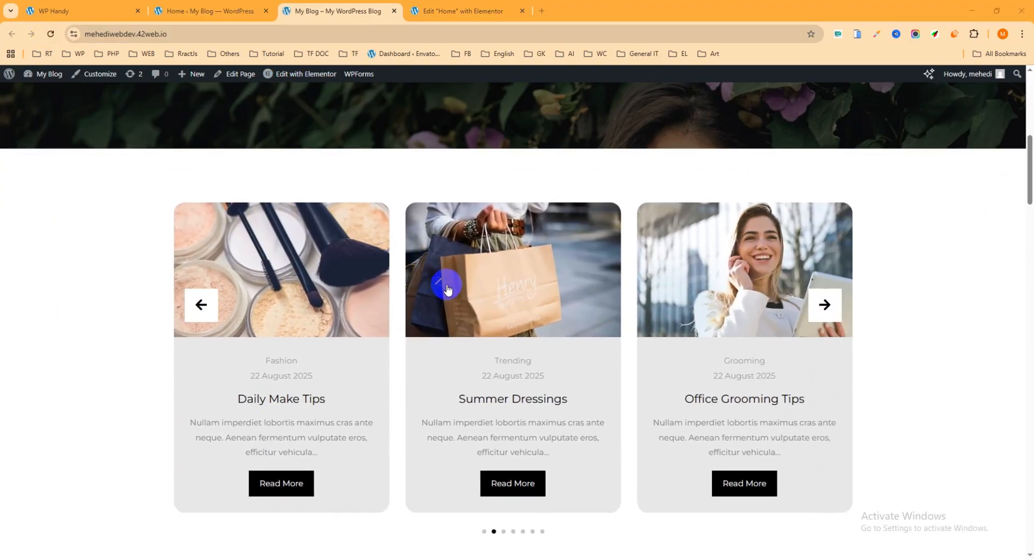
{"action": "left_click", "coordinate": [201, 251]}
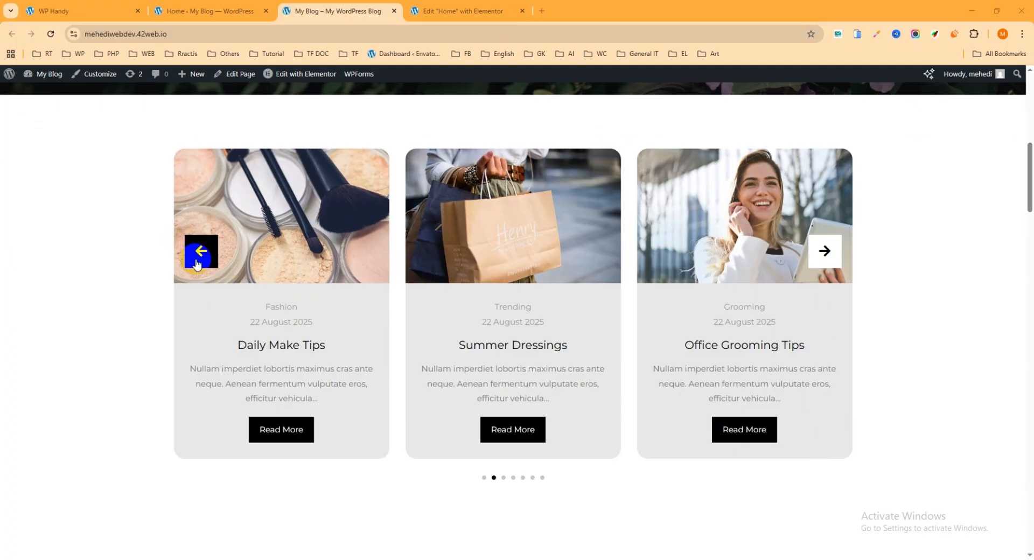
{"action": "left_click", "coordinate": [202, 250]}
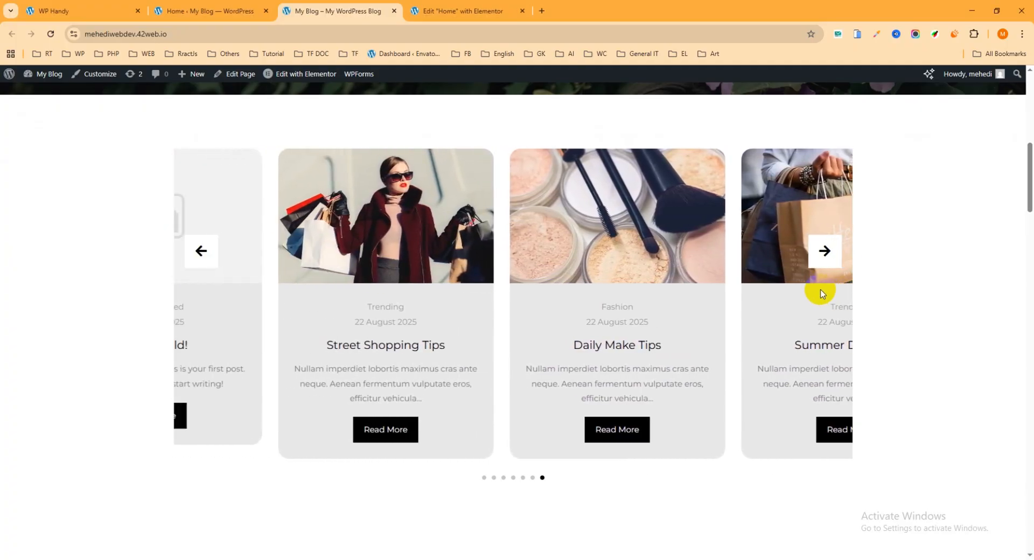
{"action": "left_click", "coordinate": [825, 250]}
{"action": "scroll", "coordinate": [541, 413], "scroll_direction": "down", "scroll_amount": 1}
{"action": "scroll", "coordinate": [517, 396], "scroll_direction": "down", "scroll_amount": 2}
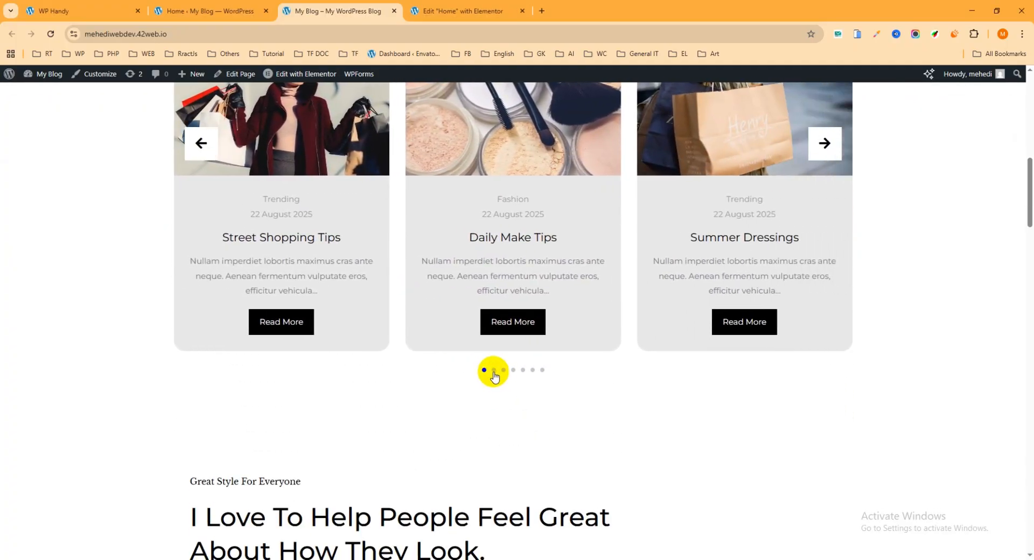
{"action": "left_click", "coordinate": [494, 371]}
{"action": "left_click", "coordinate": [505, 371]}
{"action": "left_click", "coordinate": [522, 371]}
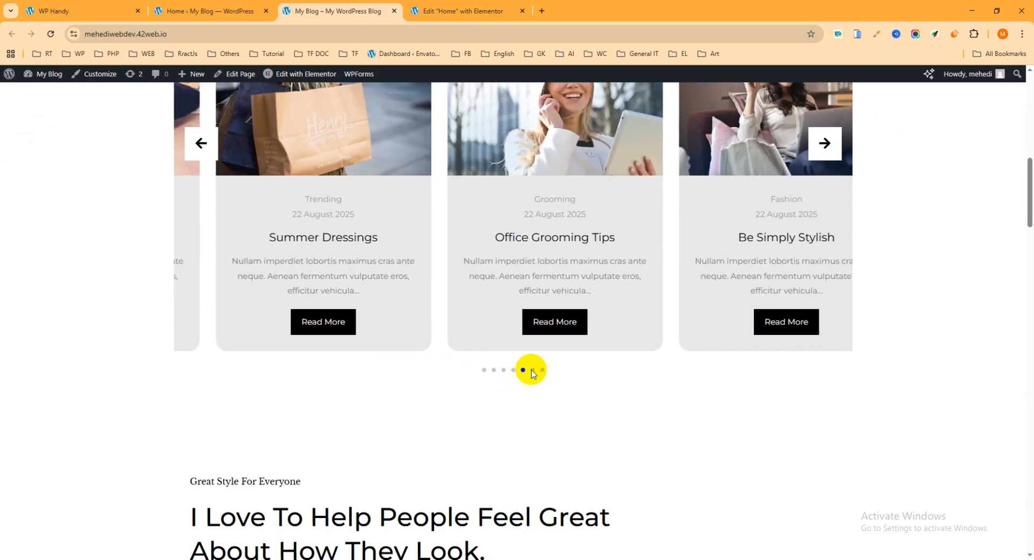
{"action": "left_click", "coordinate": [542, 372]}
{"action": "scroll", "coordinate": [575, 384], "scroll_direction": "up", "scroll_amount": 3}
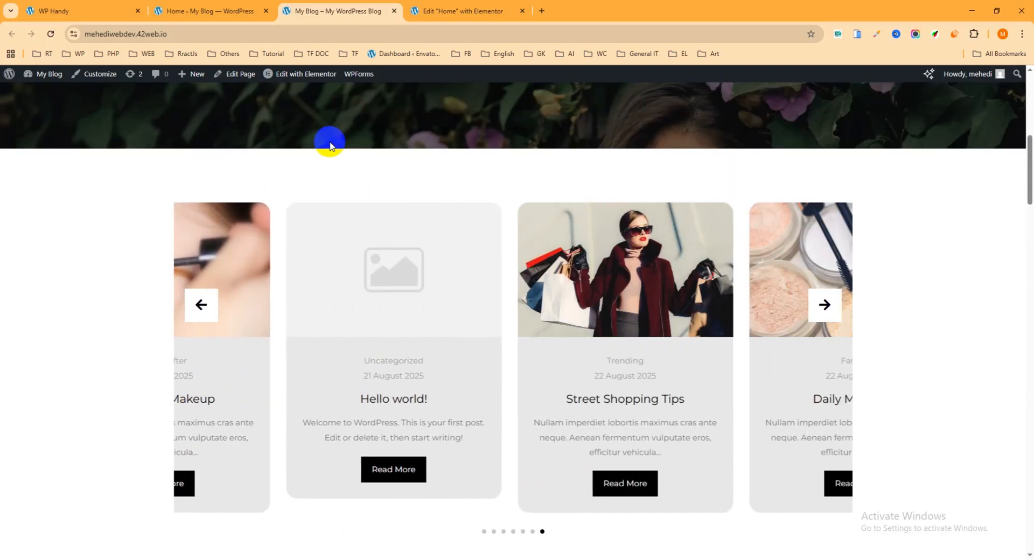
Step: Return to the Elementor editor tab and choose Medium Large as the carousel's post image size
{"action": "left_click", "coordinate": [461, 11]}
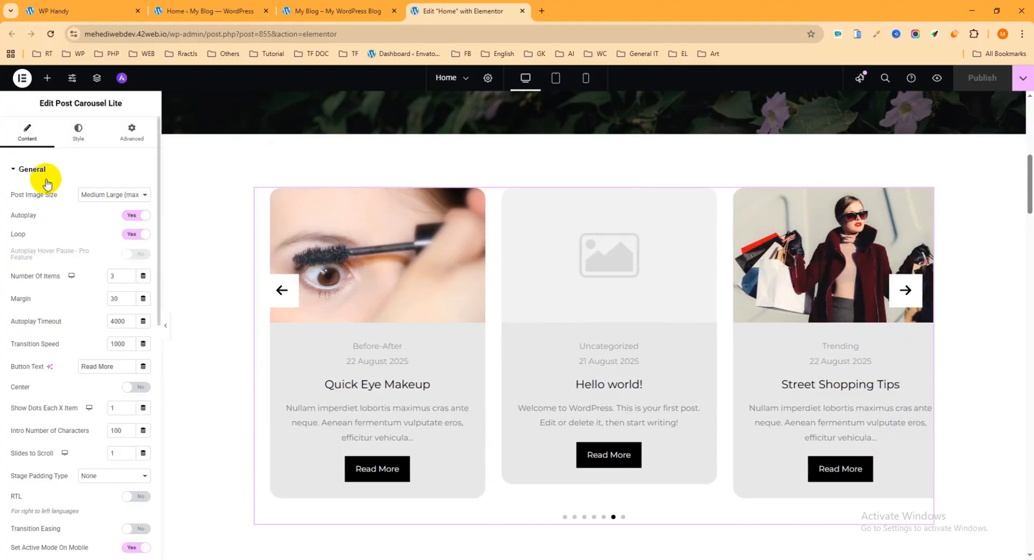
{"action": "left_click", "coordinate": [100, 197]}
{"action": "left_click", "coordinate": [108, 233]}
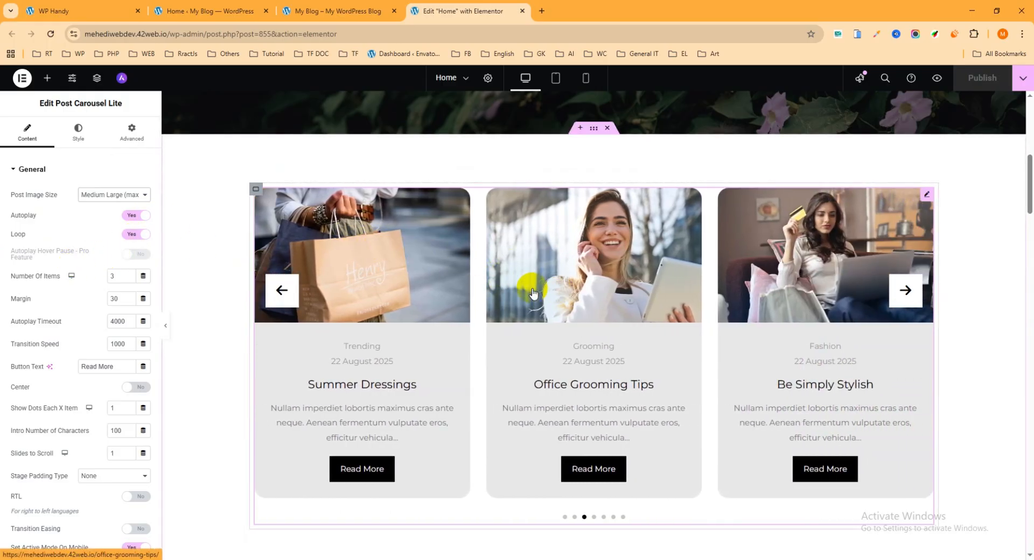
Step: Try 2 and 4 as the carousel's Number Of Items, and set it back to 3
{"action": "scroll", "coordinate": [92, 269], "scroll_direction": "down", "scroll_amount": 1}
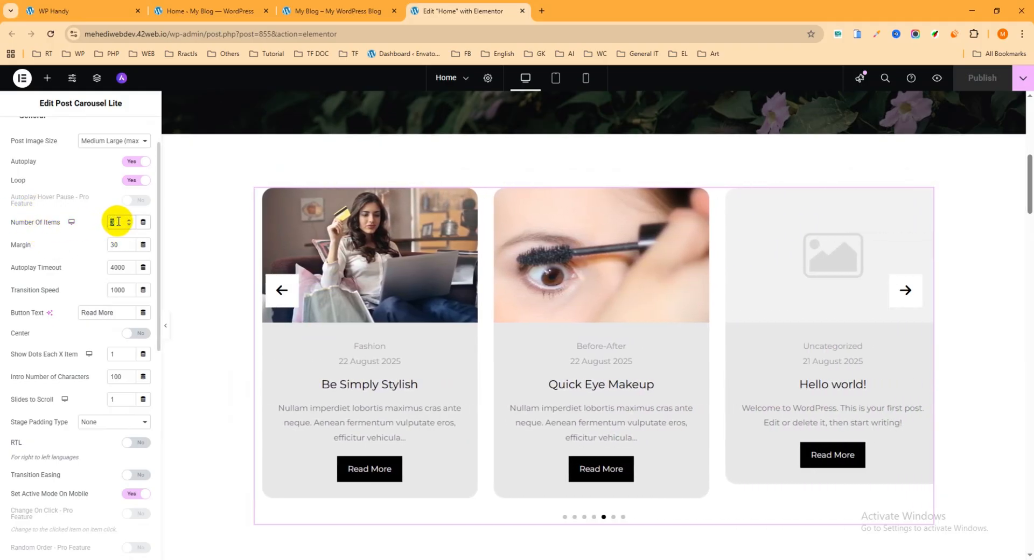
{"action": "type", "text": "2"}
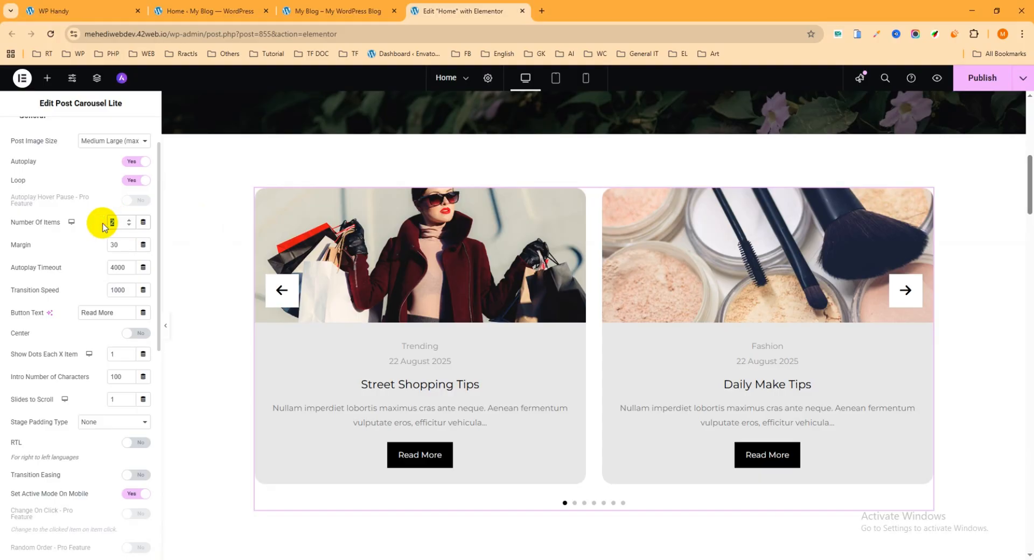
{"action": "type", "text": "4"}
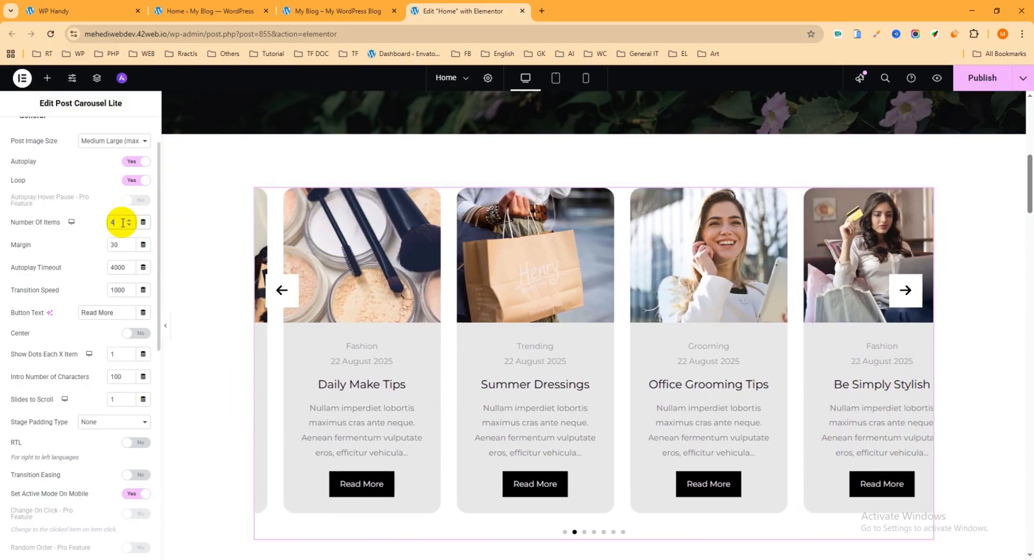
{"action": "left_click_drag", "start_coordinate": [123, 222], "coordinate": [107, 227]}
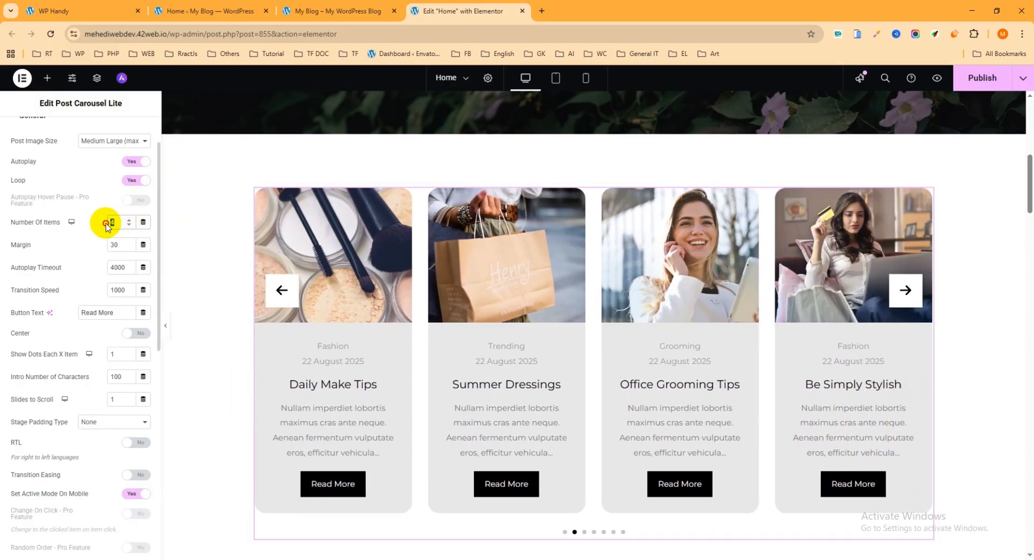
{"action": "type", "text": "3"}
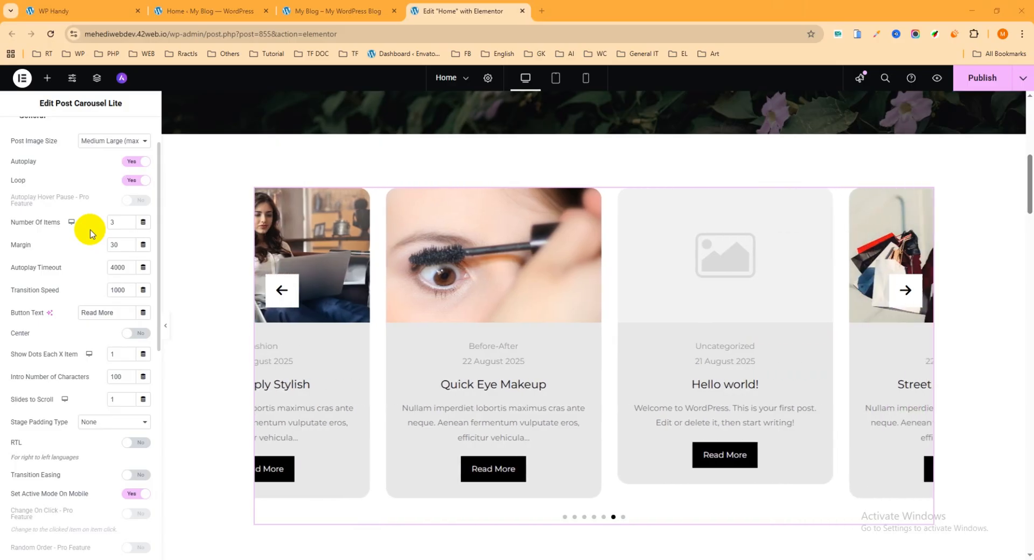
Step: Try 3 for the carousel's Show Dots Each X Item option, and set it to 2
{"action": "scroll", "coordinate": [78, 263], "scroll_direction": "down", "scroll_amount": 1}
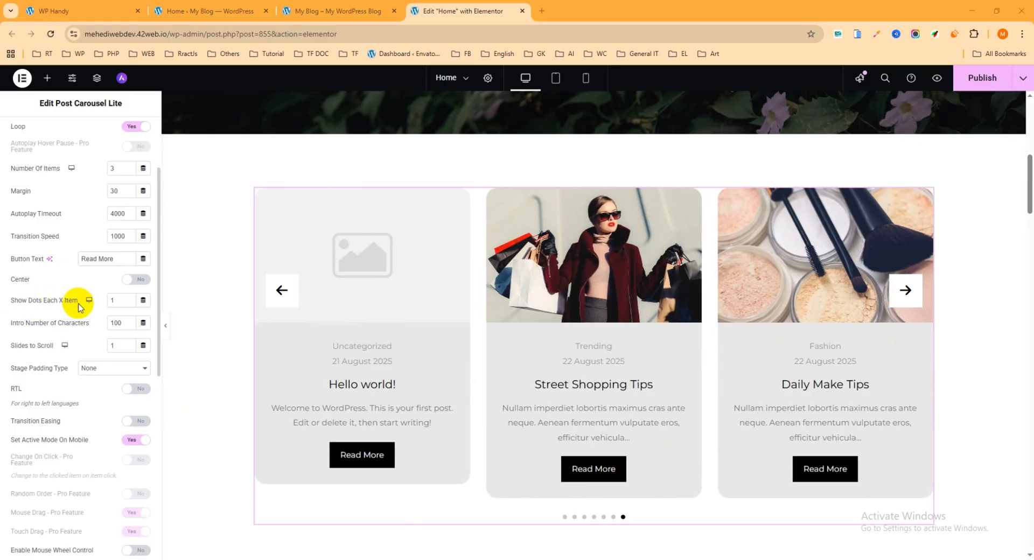
{"action": "scroll", "coordinate": [616, 292], "scroll_direction": "down", "scroll_amount": 1}
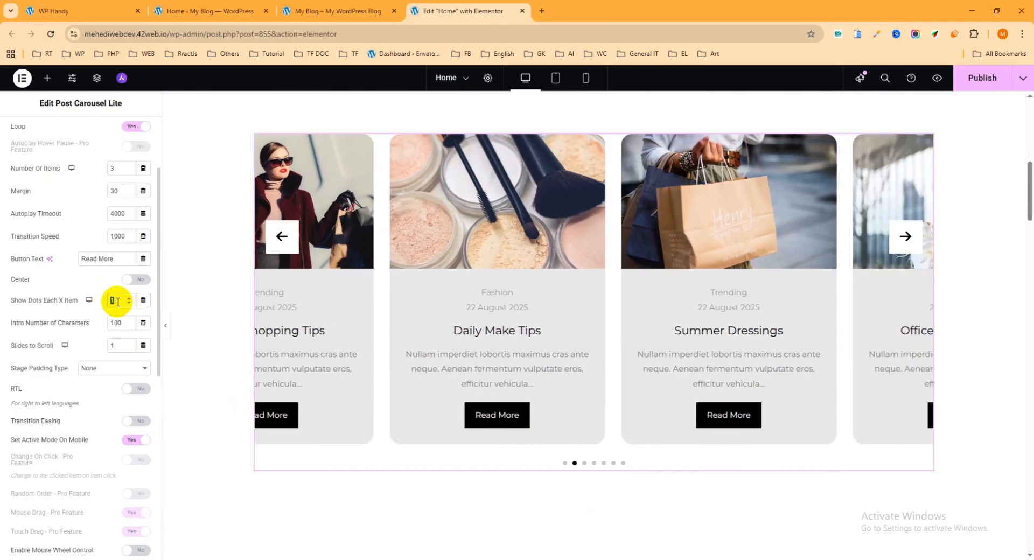
{"action": "type", "text": "3"}
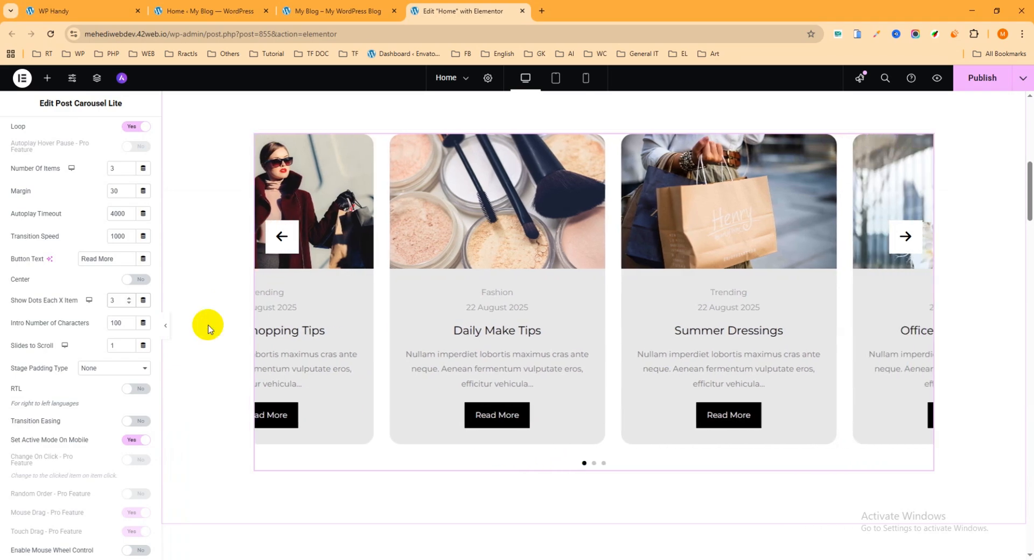
{"action": "left_click_drag", "start_coordinate": [125, 301], "coordinate": [105, 300]}
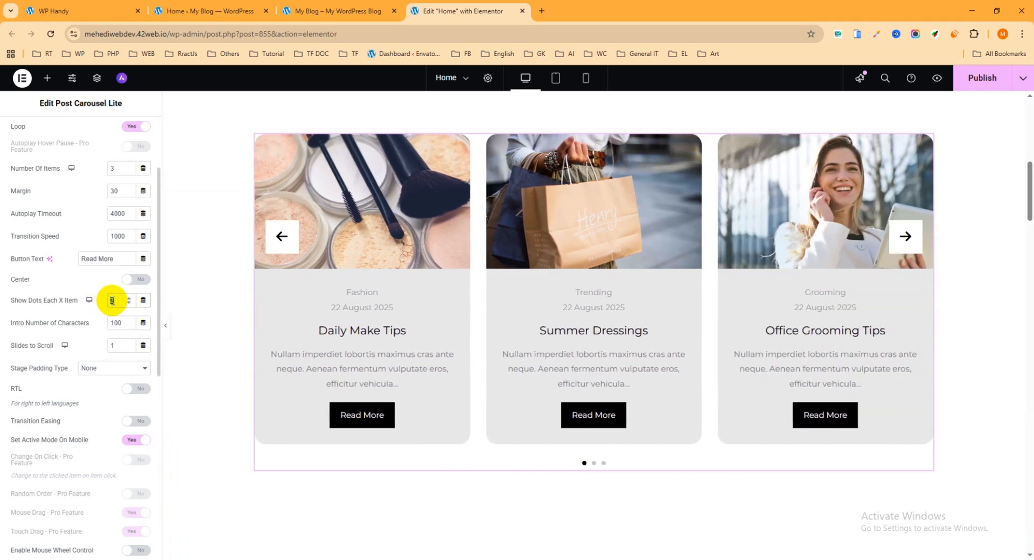
{"action": "type", "text": "2"}
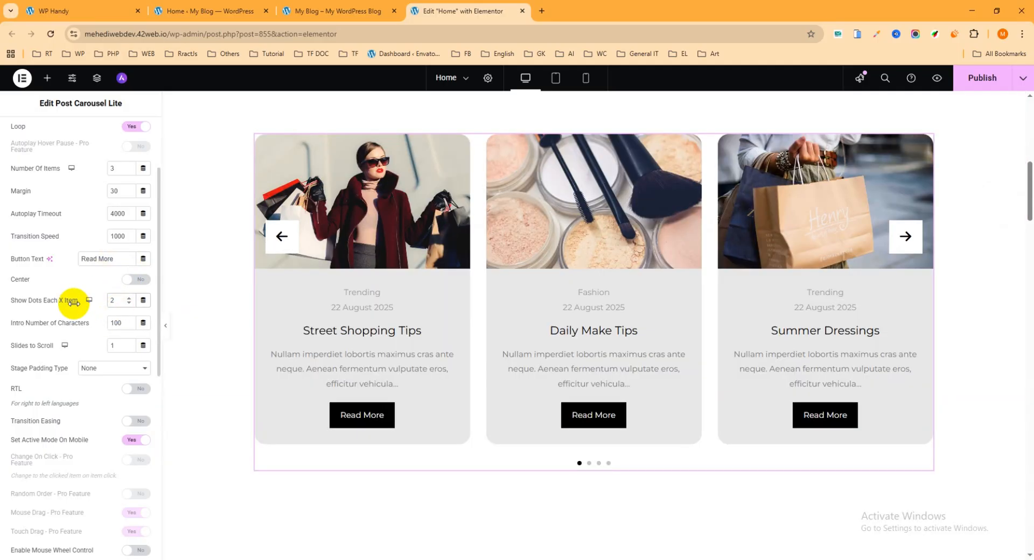
Step: Turn off Show Arrows and Show Date in the post carousel's layout settings
{"action": "scroll", "coordinate": [79, 315], "scroll_direction": "down", "scroll_amount": 2}
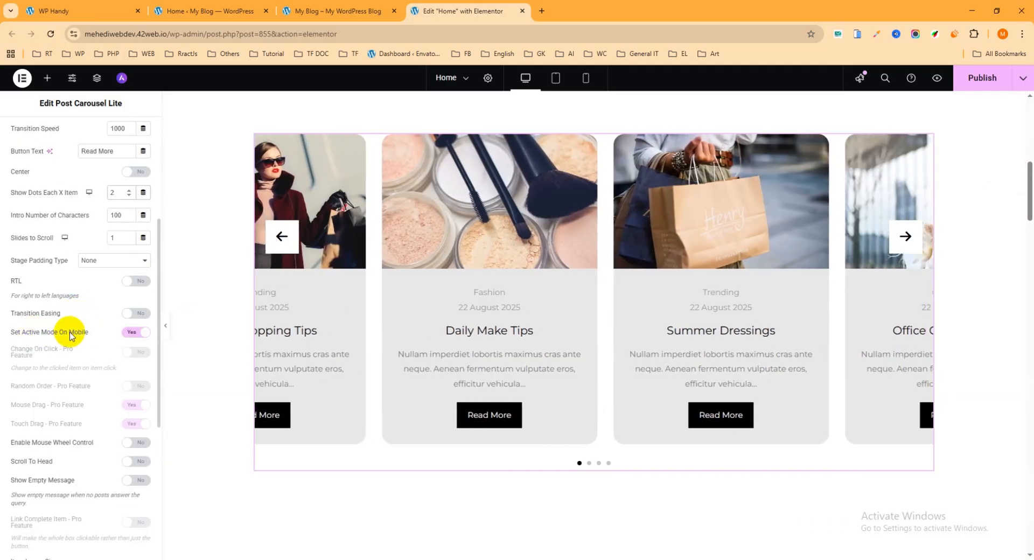
{"action": "scroll", "coordinate": [81, 323], "scroll_direction": "down", "scroll_amount": 2}
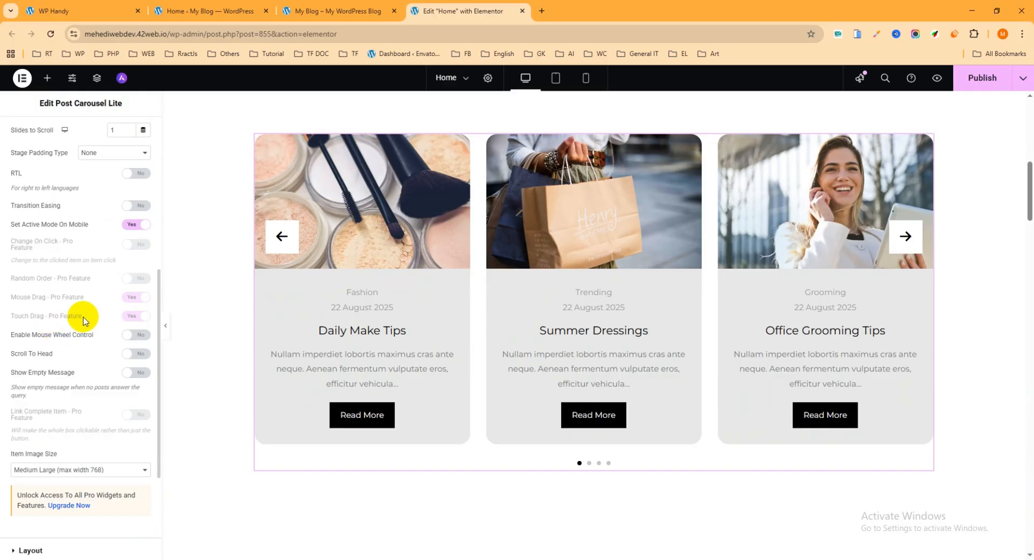
{"action": "scroll", "coordinate": [83, 320], "scroll_direction": "up", "scroll_amount": 6}
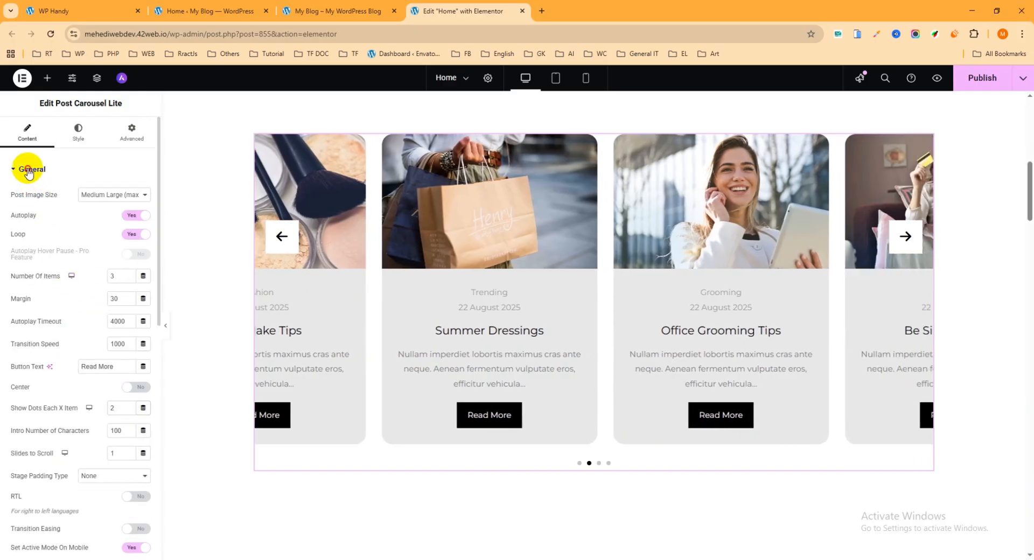
{"action": "left_click", "coordinate": [29, 170]}
{"action": "left_click", "coordinate": [25, 197]}
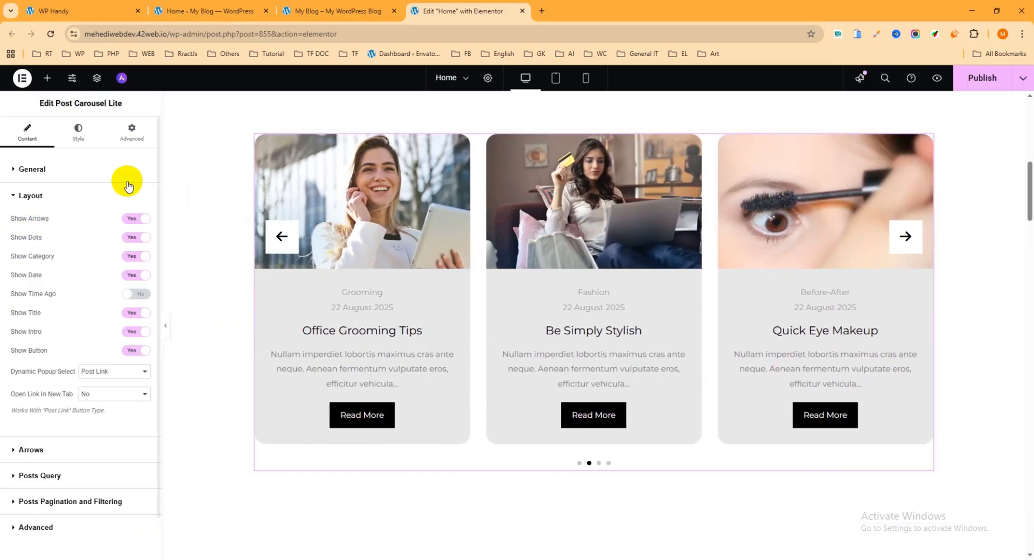
{"action": "left_click", "coordinate": [143, 223]}
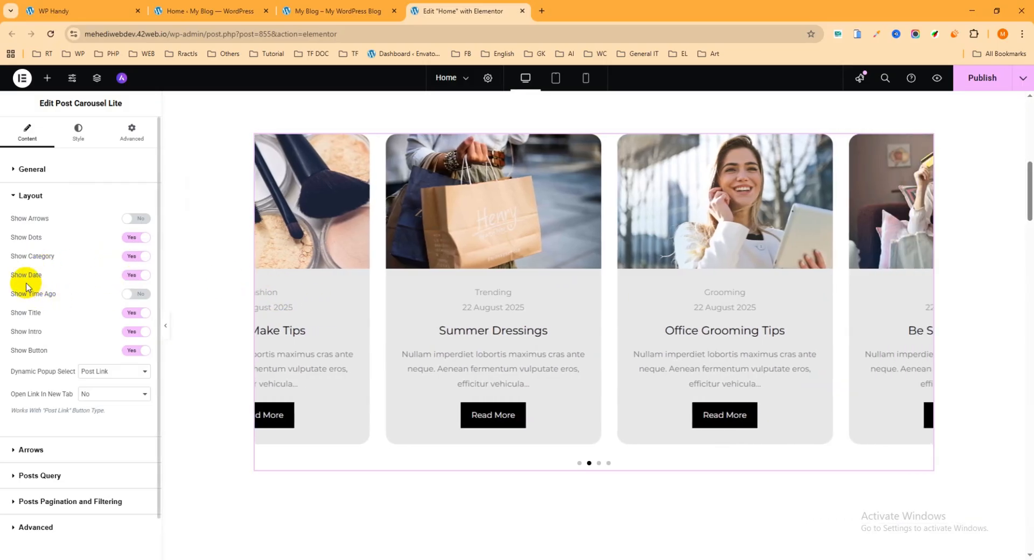
{"action": "left_click", "coordinate": [137, 276]}
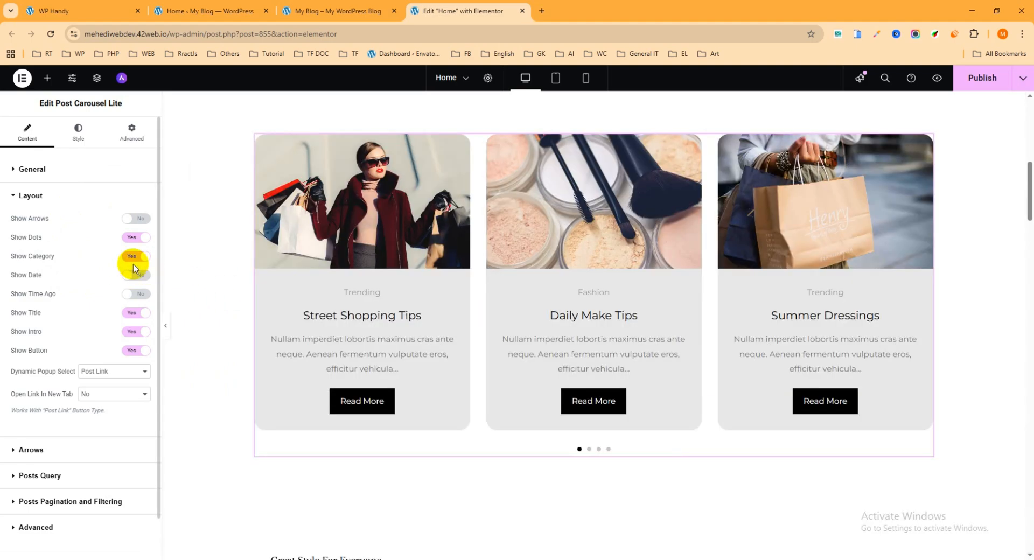
Step: Try hiding the Read More button on the carousel's posts, and turn Show Button back on
{"action": "scroll", "coordinate": [111, 308], "scroll_direction": "down", "scroll_amount": 1}
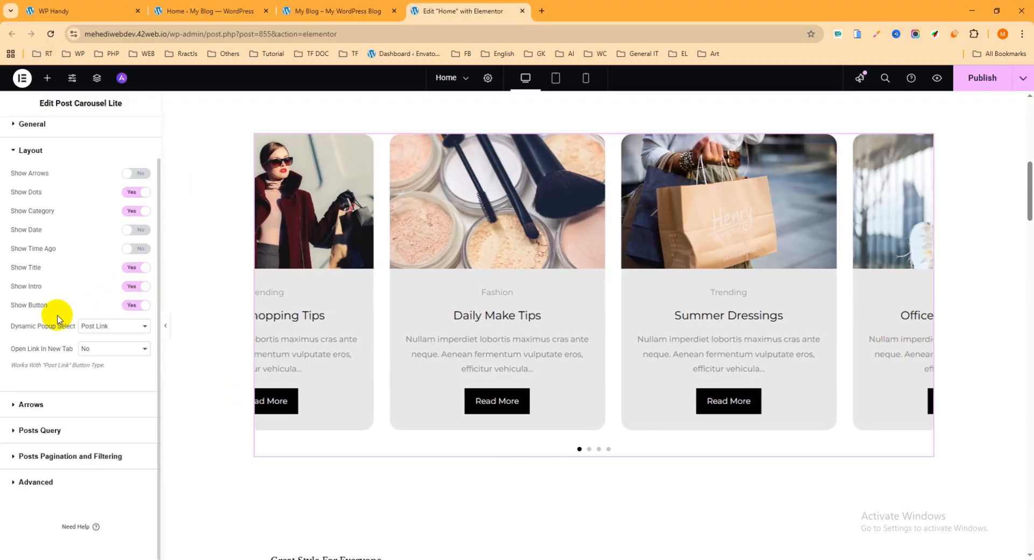
{"action": "left_click", "coordinate": [371, 397]}
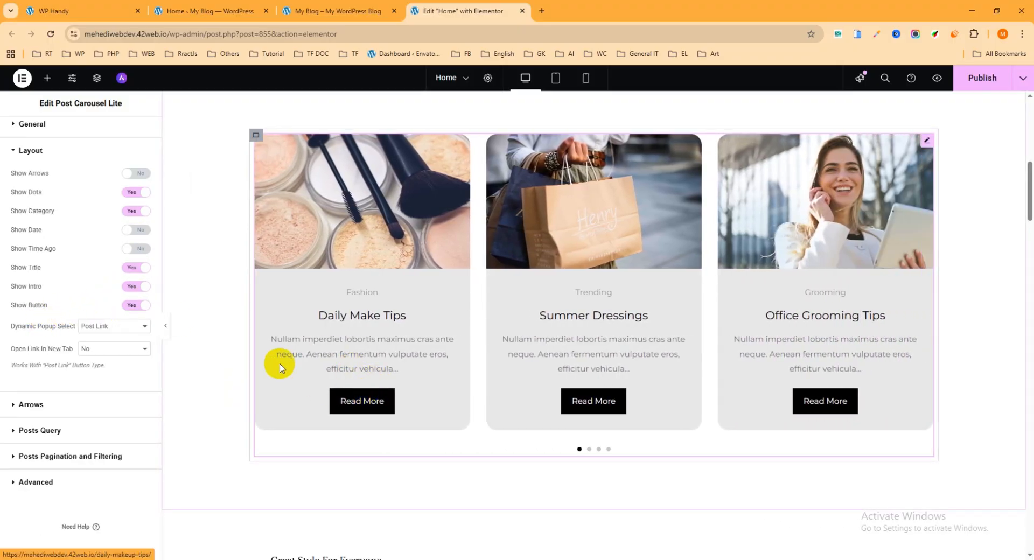
{"action": "left_click", "coordinate": [139, 306]}
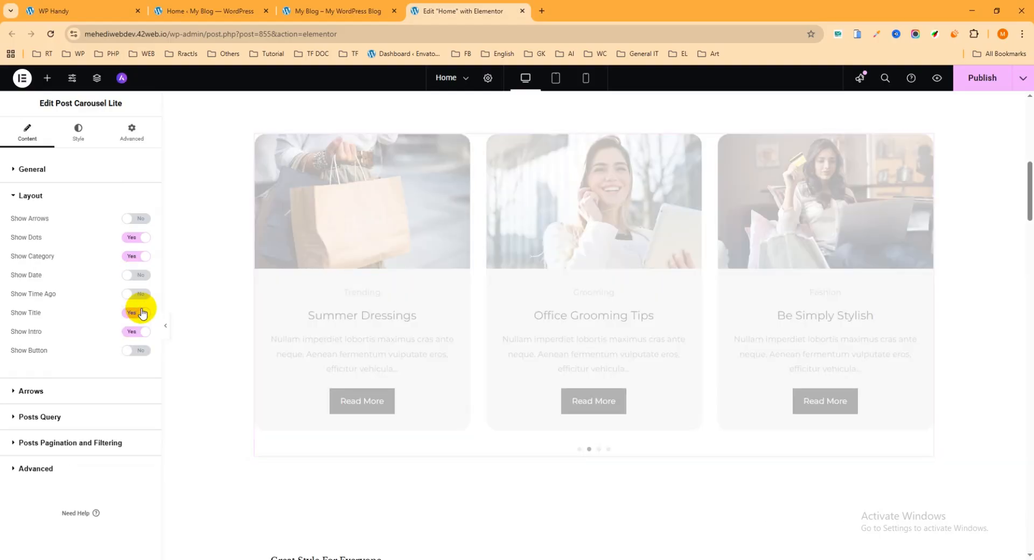
{"action": "left_click", "coordinate": [139, 352]}
{"action": "scroll", "coordinate": [135, 354], "scroll_direction": "down", "scroll_amount": 1}
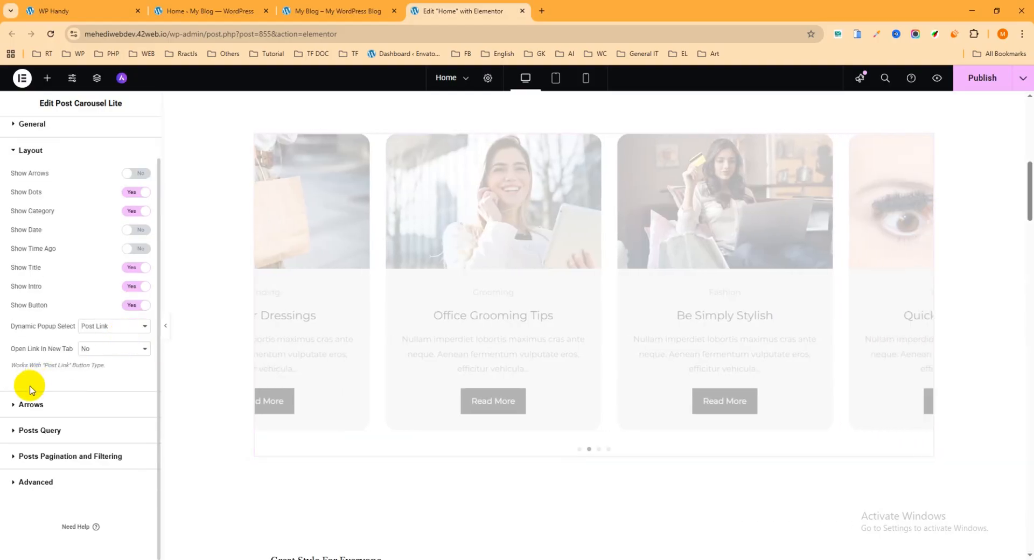
Step: Review the carousel's arrow and post query settings, including the Post type, the Include By choices, post status, Max Posts and ordering
{"action": "left_click", "coordinate": [24, 404]}
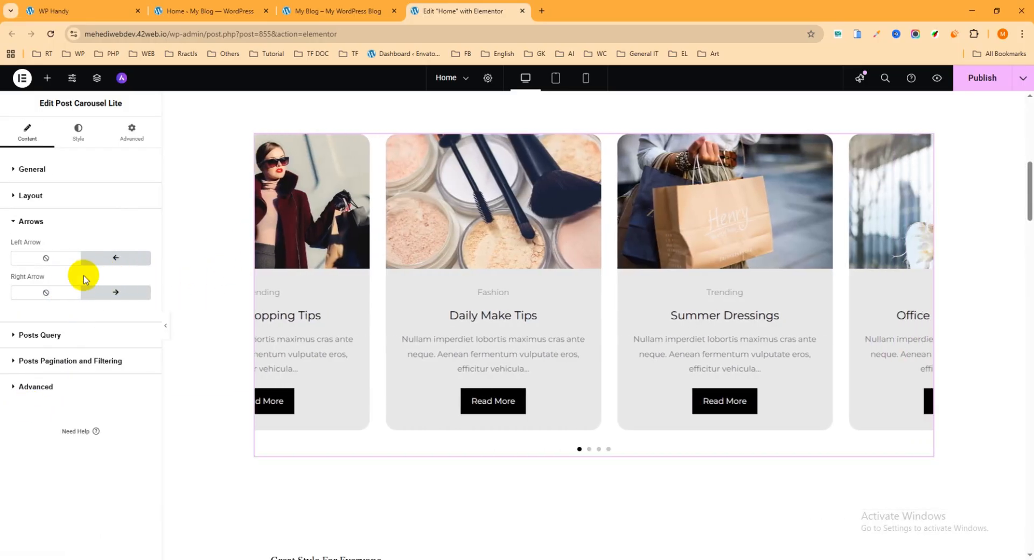
{"action": "left_click", "coordinate": [64, 337]}
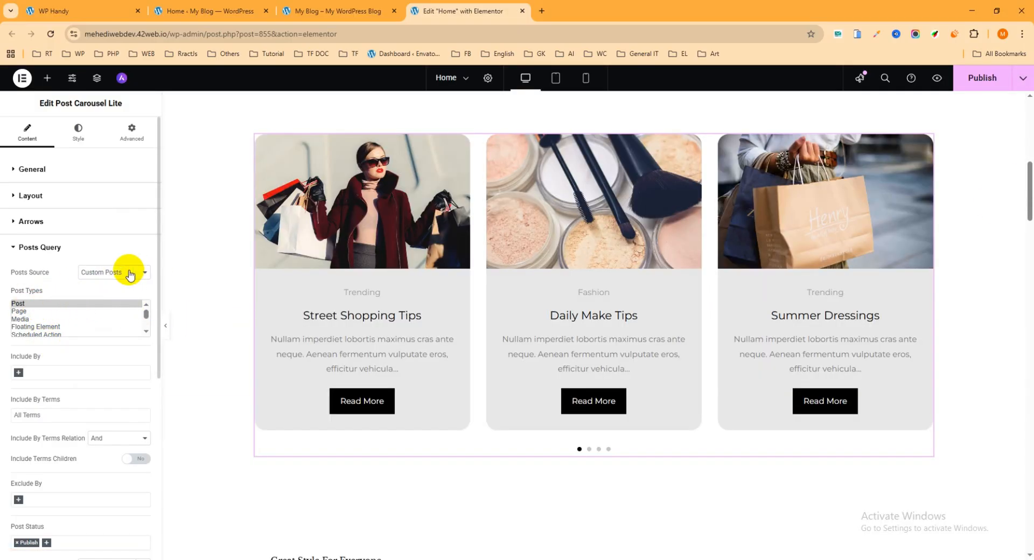
{"action": "left_click", "coordinate": [21, 304]}
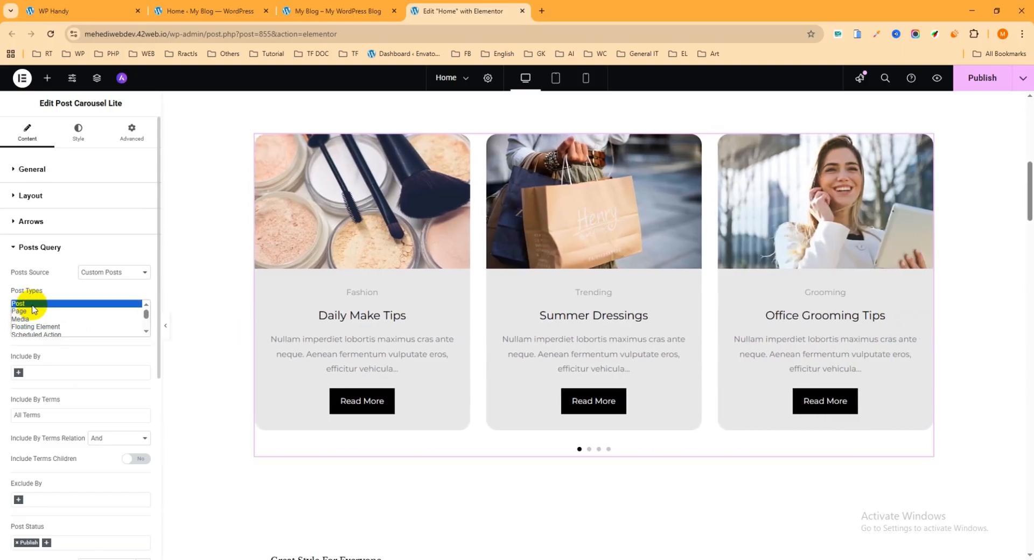
{"action": "scroll", "coordinate": [11, 253], "scroll_direction": "down", "scroll_amount": 2}
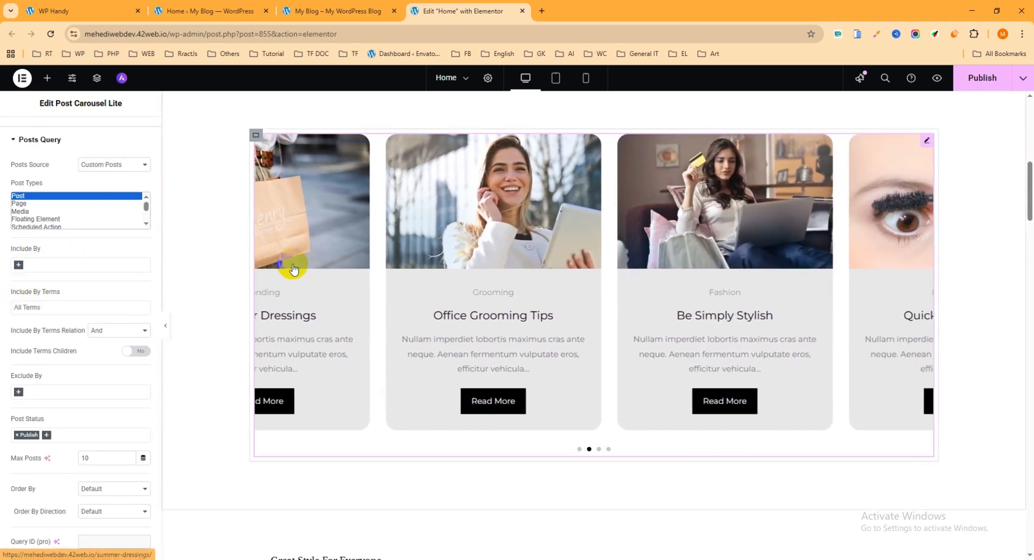
{"action": "left_click", "coordinate": [20, 265]}
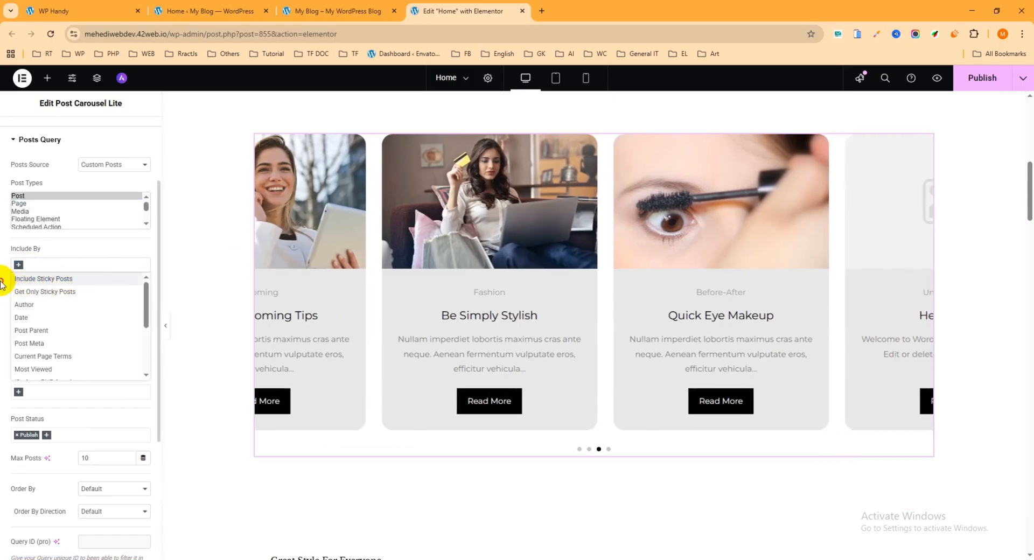
{"action": "left_click", "coordinate": [1, 283]}
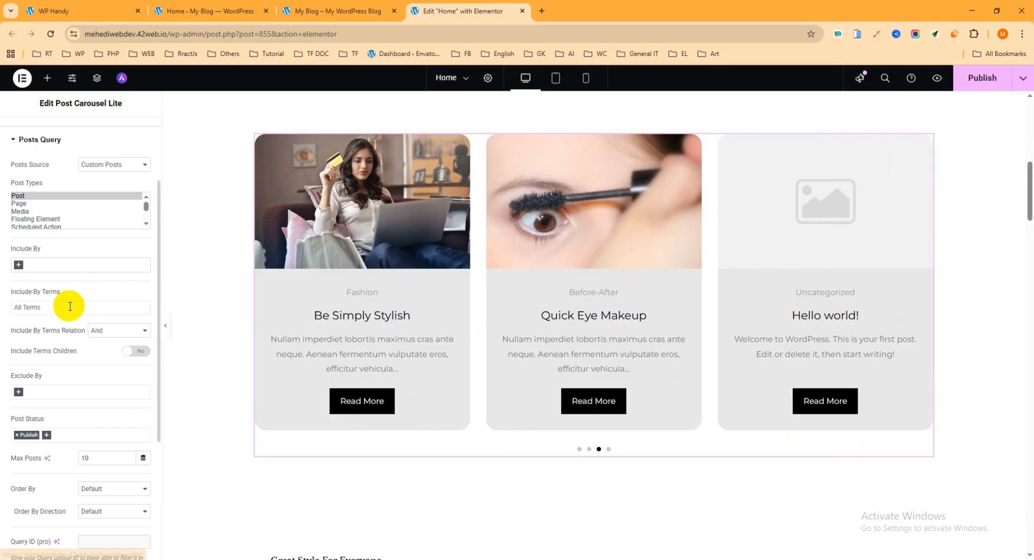
{"action": "scroll", "coordinate": [63, 312], "scroll_direction": "down", "scroll_amount": 1}
{"action": "scroll", "coordinate": [56, 332], "scroll_direction": "down", "scroll_amount": 1}
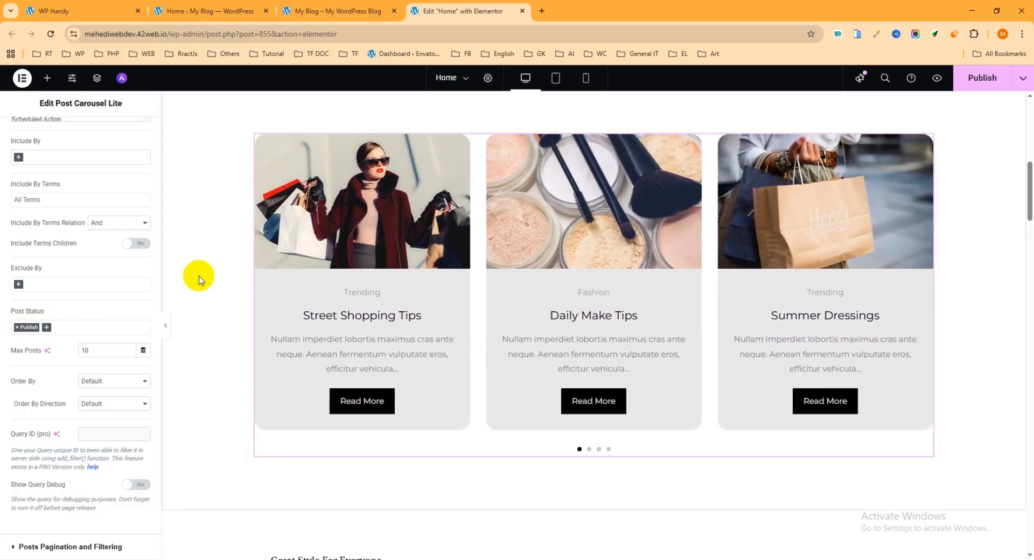
{"action": "scroll", "coordinate": [199, 277], "scroll_direction": "up", "scroll_amount": 1}
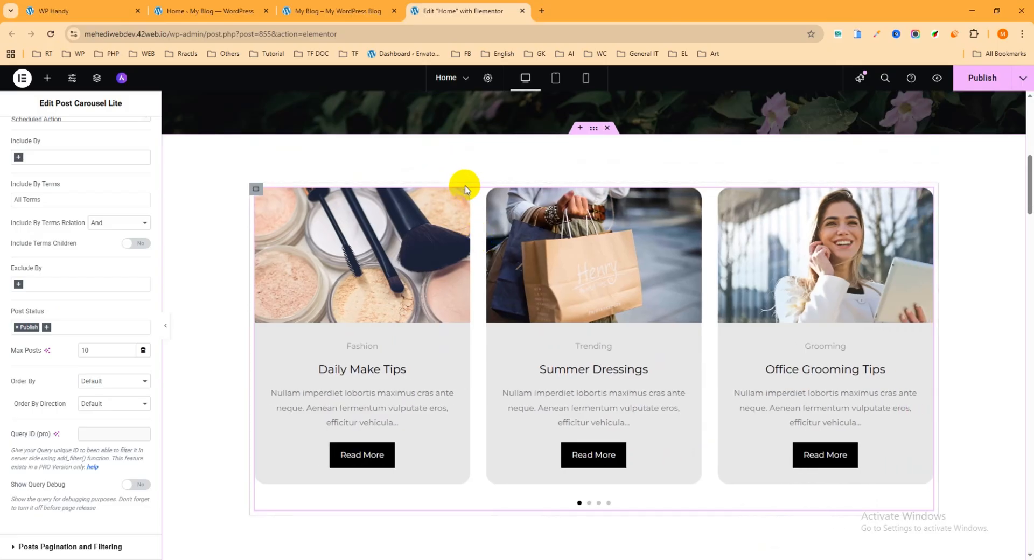
{"action": "scroll", "coordinate": [42, 307], "scroll_direction": "down", "scroll_amount": 2}
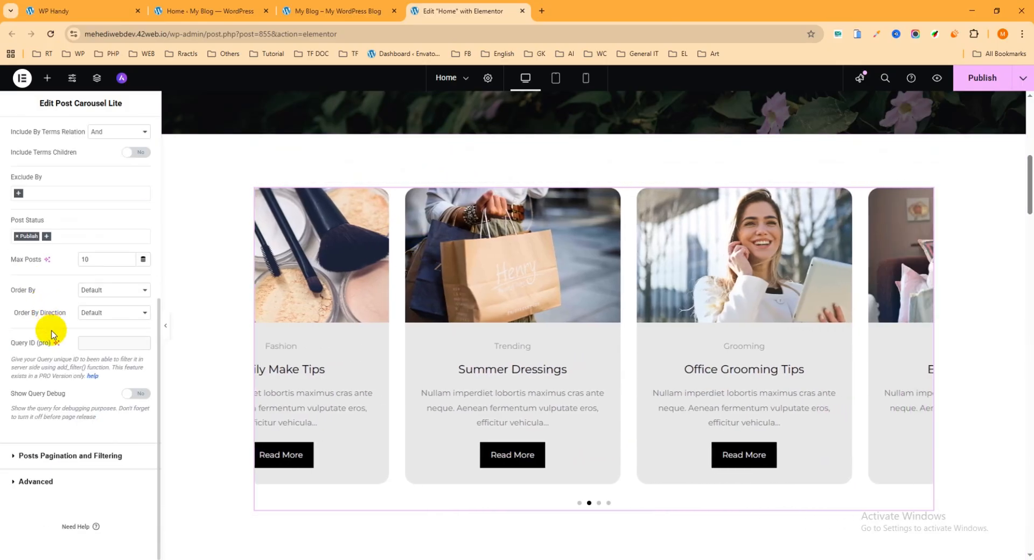
Step: Try Numbers pagination with post filtering enabled on the carousel, and return pagination to None with filtering off
{"action": "left_click", "coordinate": [37, 456]}
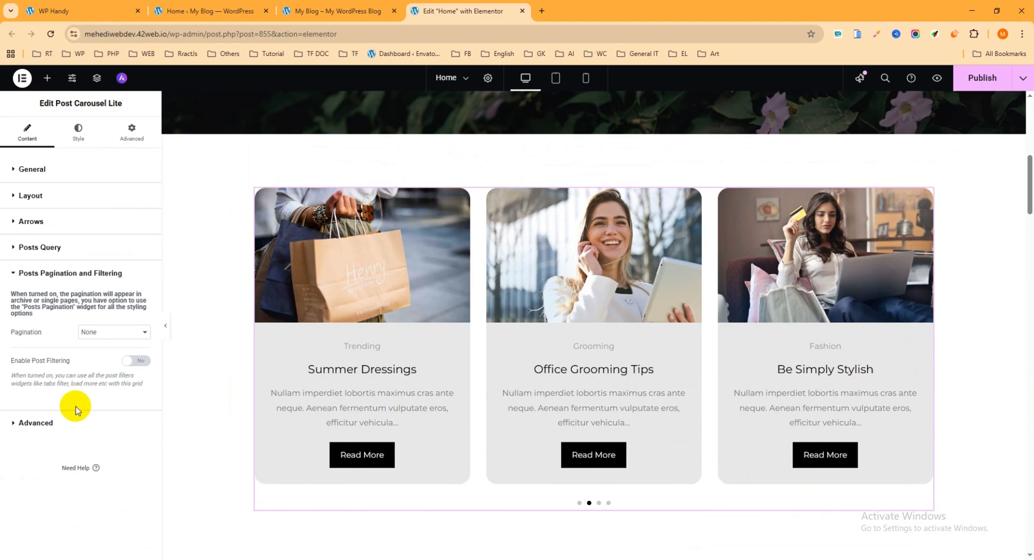
{"action": "left_click", "coordinate": [95, 359]}
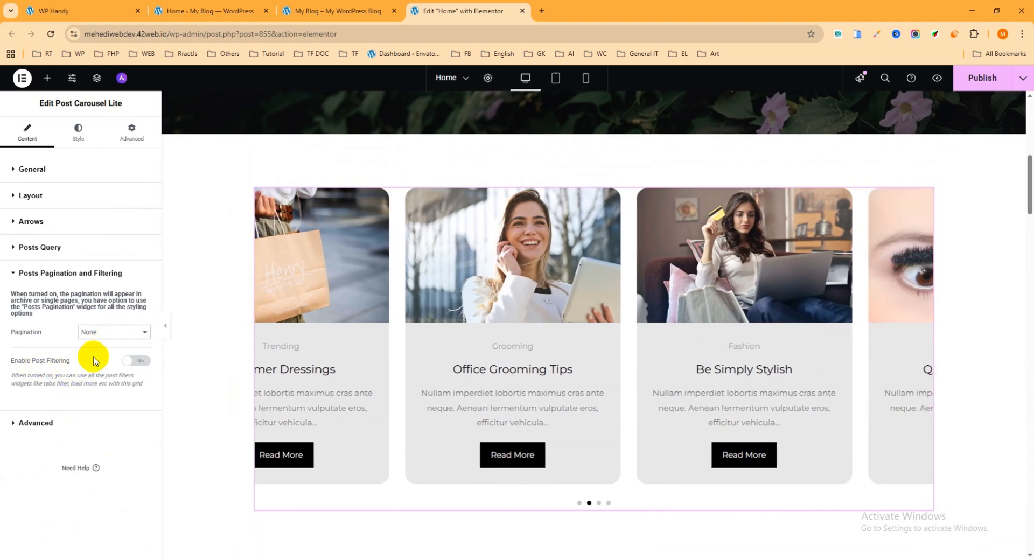
{"action": "left_click", "coordinate": [135, 360]}
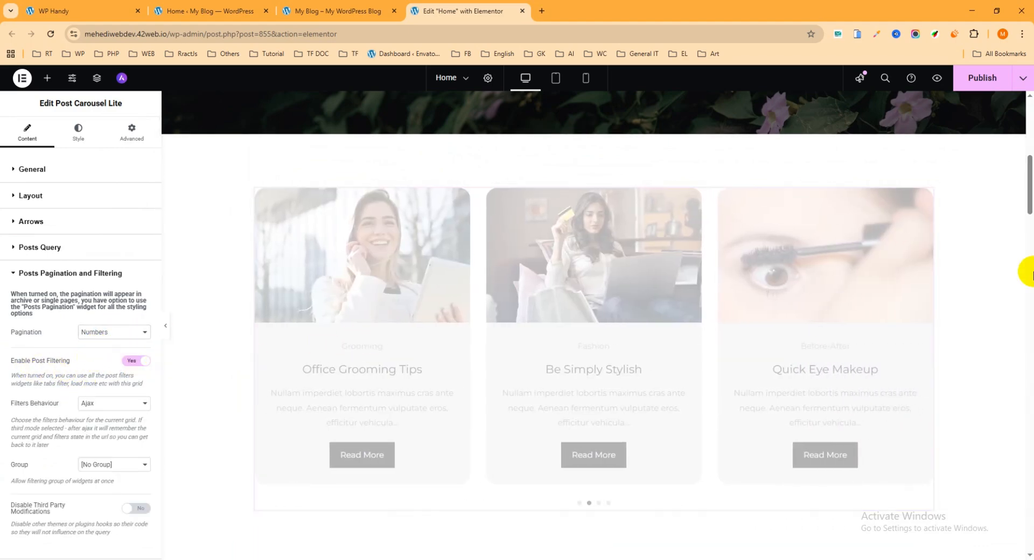
{"action": "scroll", "coordinate": [479, 303], "scroll_direction": "down", "scroll_amount": 3}
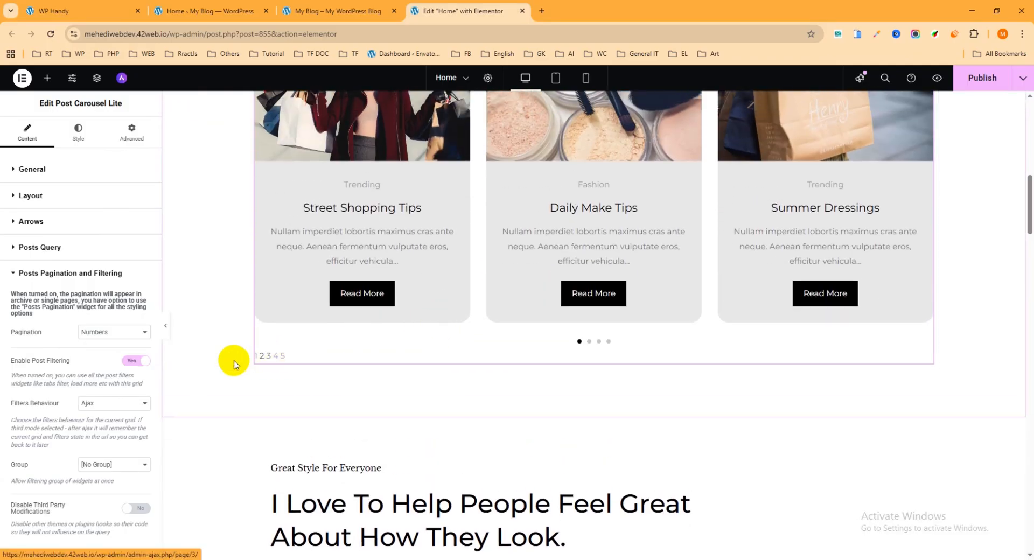
{"action": "left_click", "coordinate": [102, 346]}
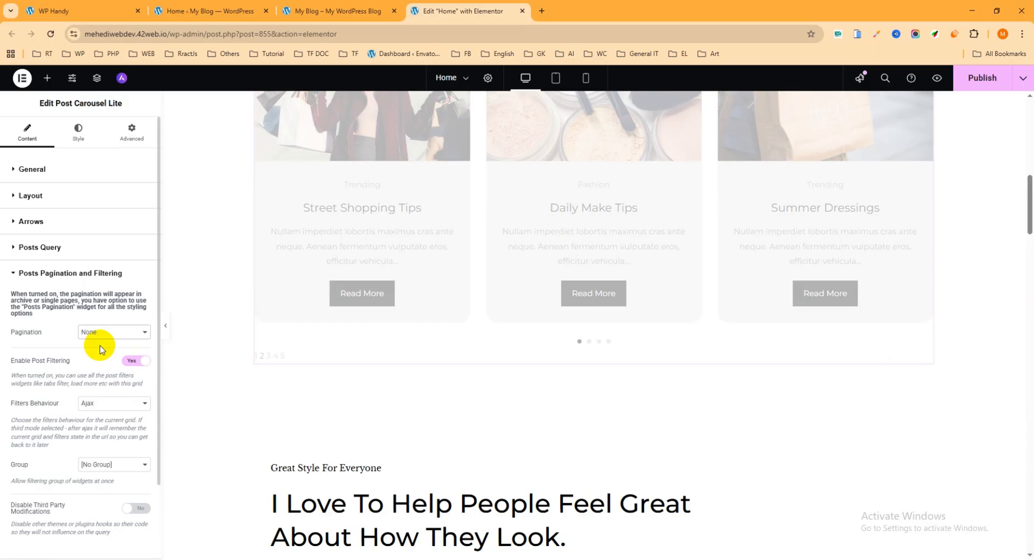
{"action": "left_click", "coordinate": [139, 362]}
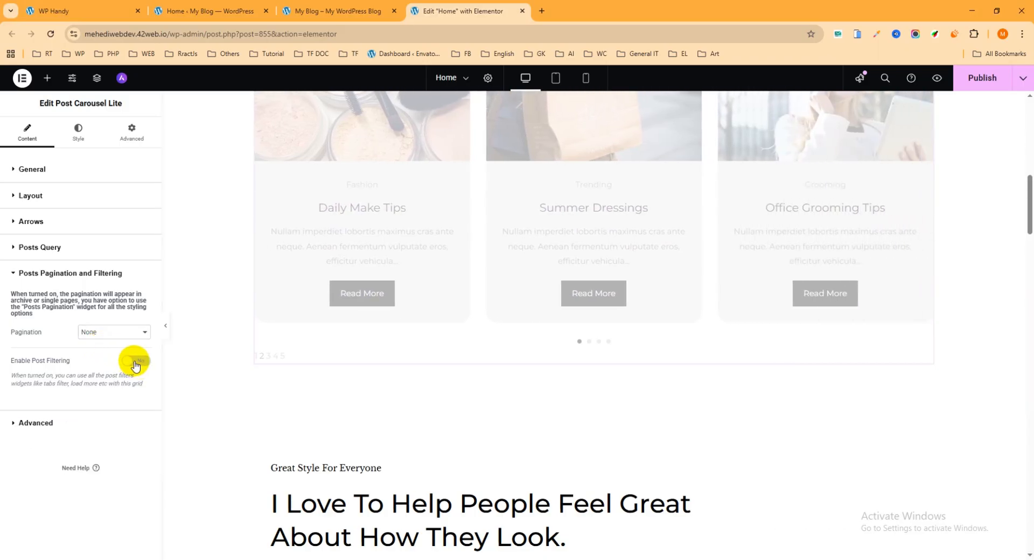
Step: Try a different Item Radius in the carousel's style settings, and set it back to 20
{"action": "left_click", "coordinate": [75, 140]}
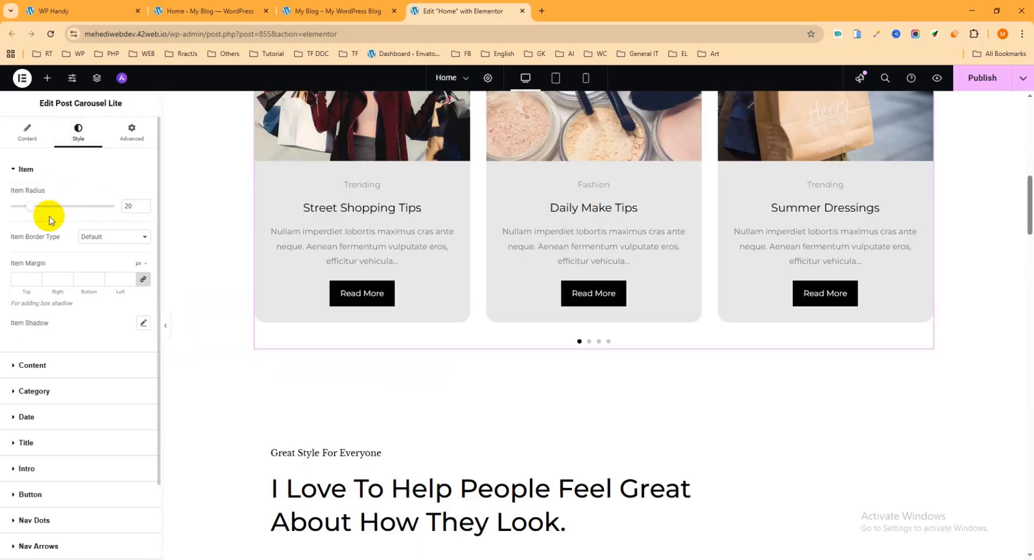
{"action": "scroll", "coordinate": [423, 205], "scroll_direction": "up", "scroll_amount": 3}
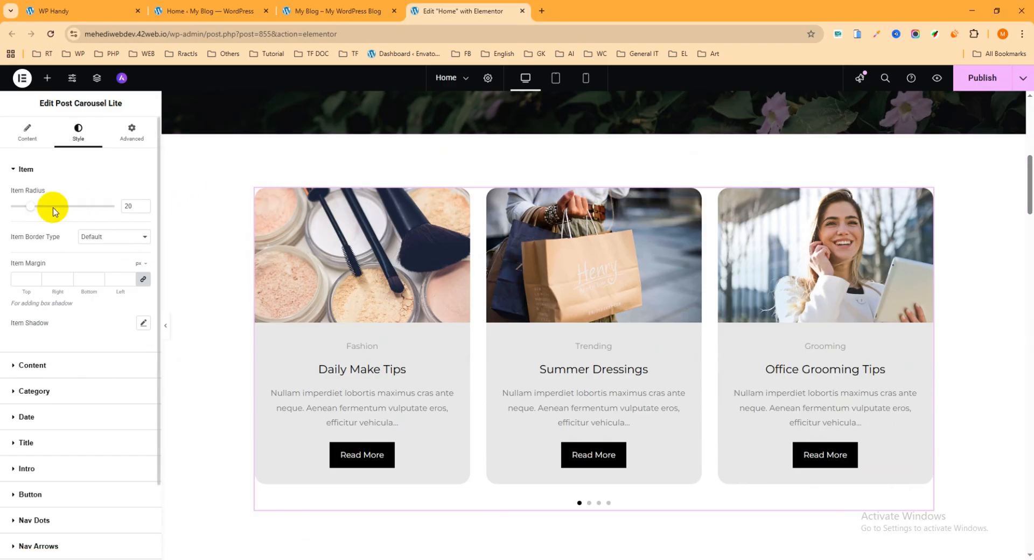
{"action": "left_click_drag", "start_coordinate": [59, 210], "coordinate": [35, 211]}
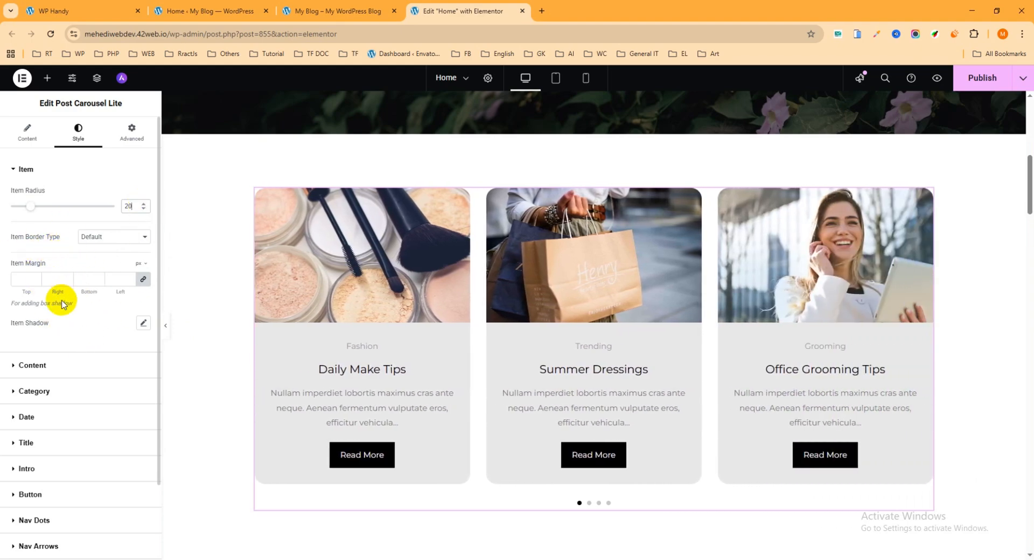
Step: Examine the carousel's Content, Category, Title and Button style settings, including the title's typography options
{"action": "left_click", "coordinate": [26, 360]}
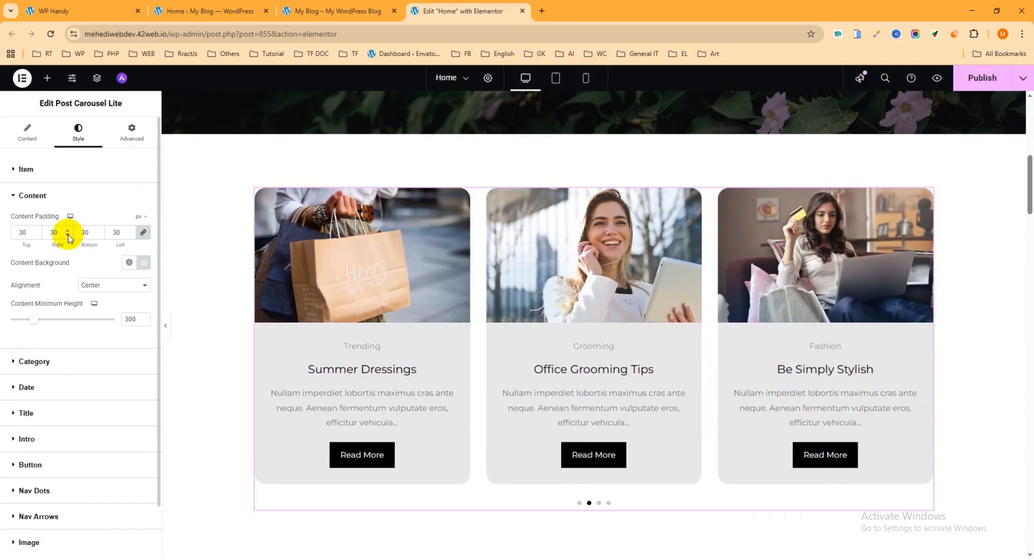
{"action": "left_click", "coordinate": [42, 370]}
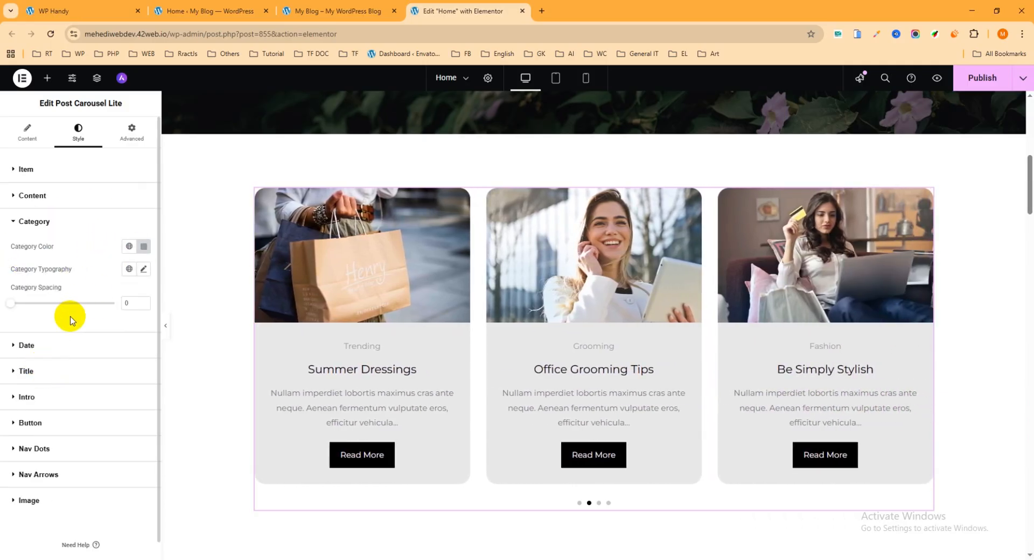
{"action": "left_click", "coordinate": [28, 350]}
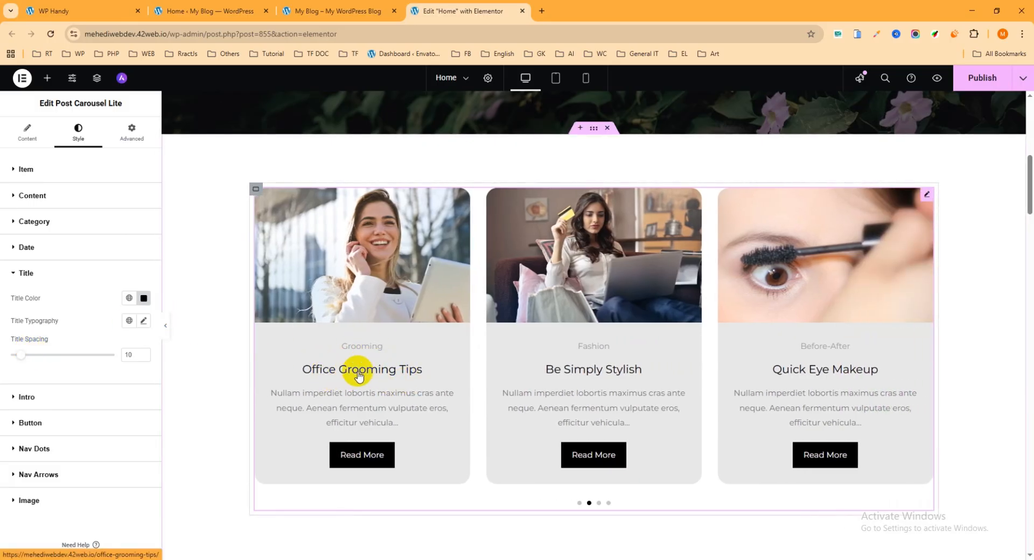
{"action": "left_click", "coordinate": [143, 321]}
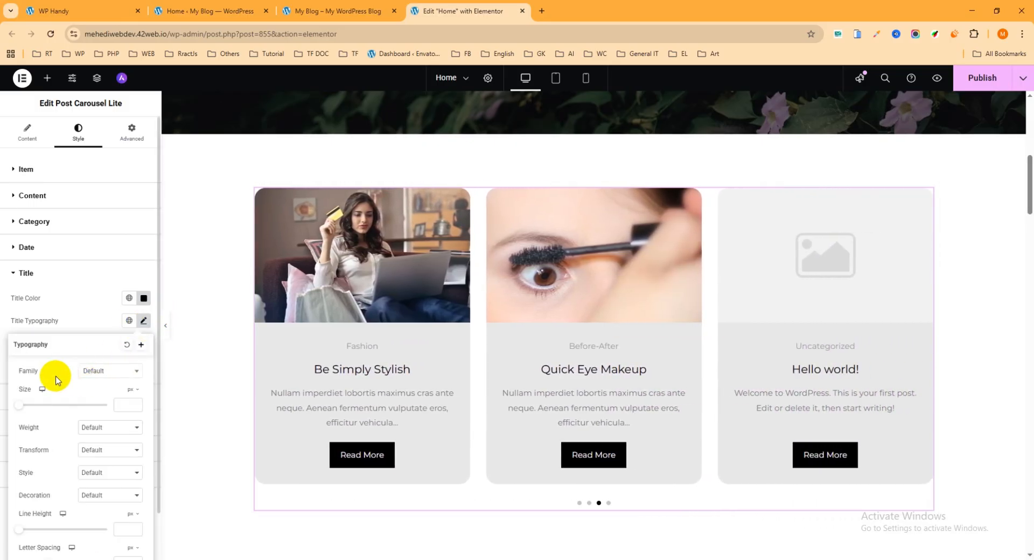
{"action": "left_click", "coordinate": [13, 275]}
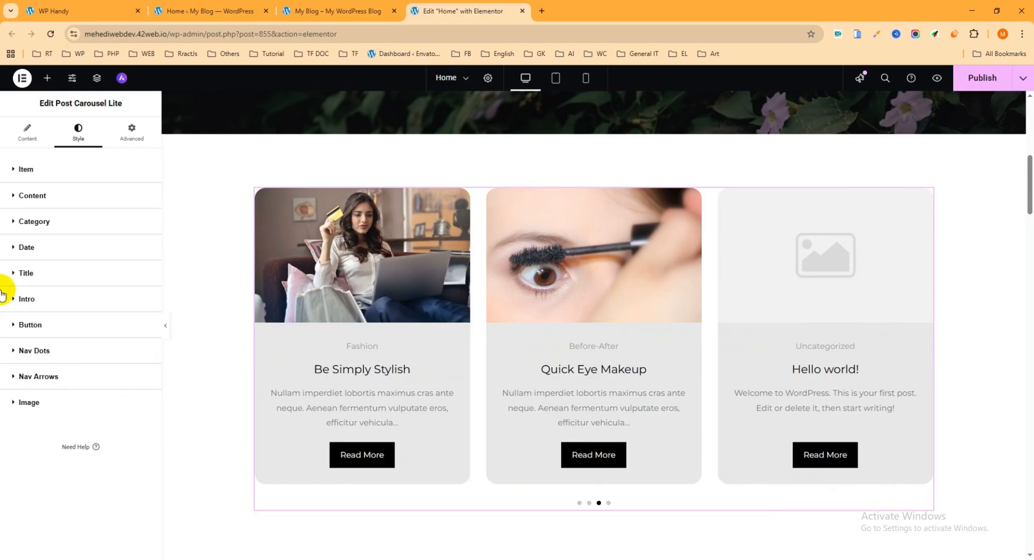
{"action": "left_click", "coordinate": [27, 326]}
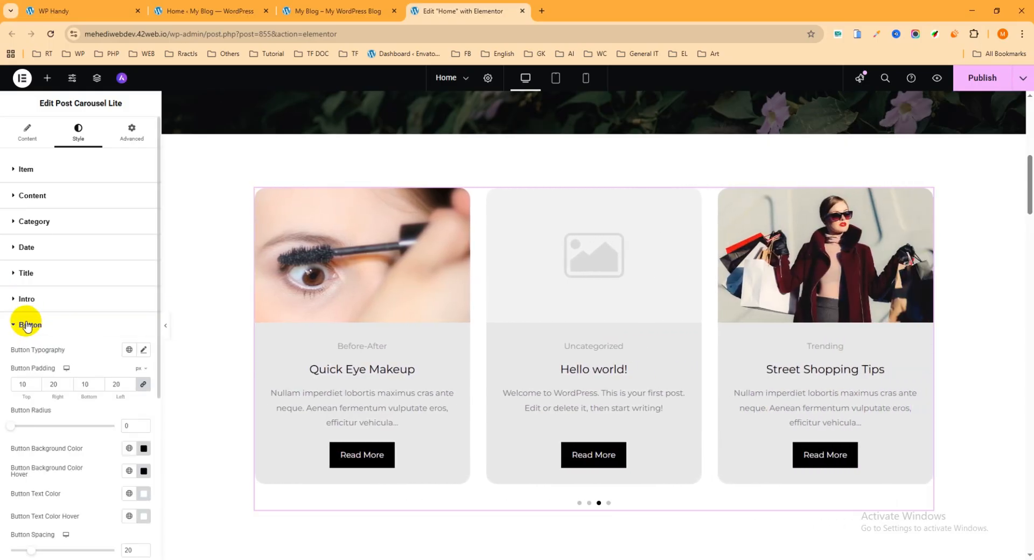
{"action": "scroll", "coordinate": [383, 431], "scroll_direction": "down", "scroll_amount": 1}
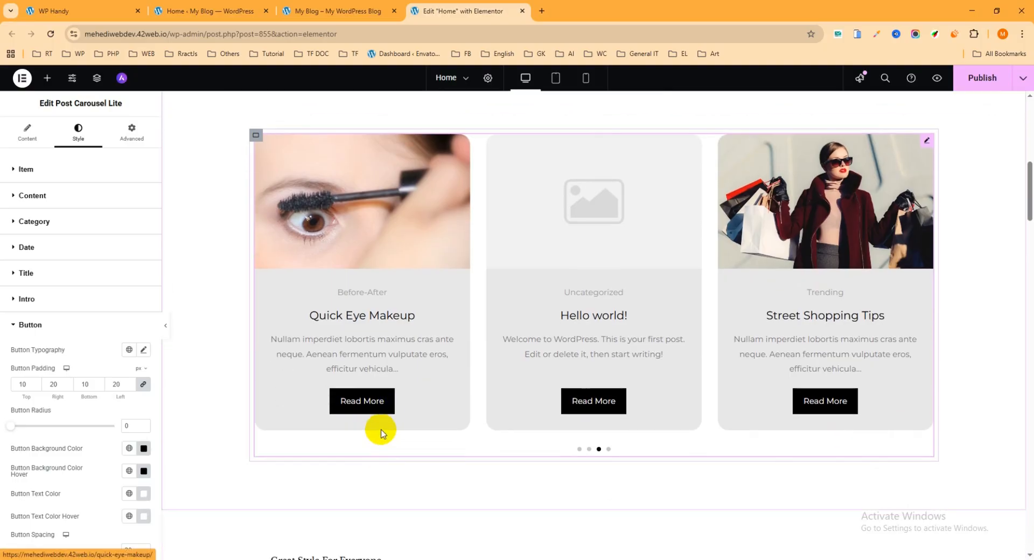
Step: Set the carousel's button background colour to blue #1B3EB4 and its hover background colour to red #CA1D1D
{"action": "scroll", "coordinate": [154, 426], "scroll_direction": "down", "scroll_amount": 1}
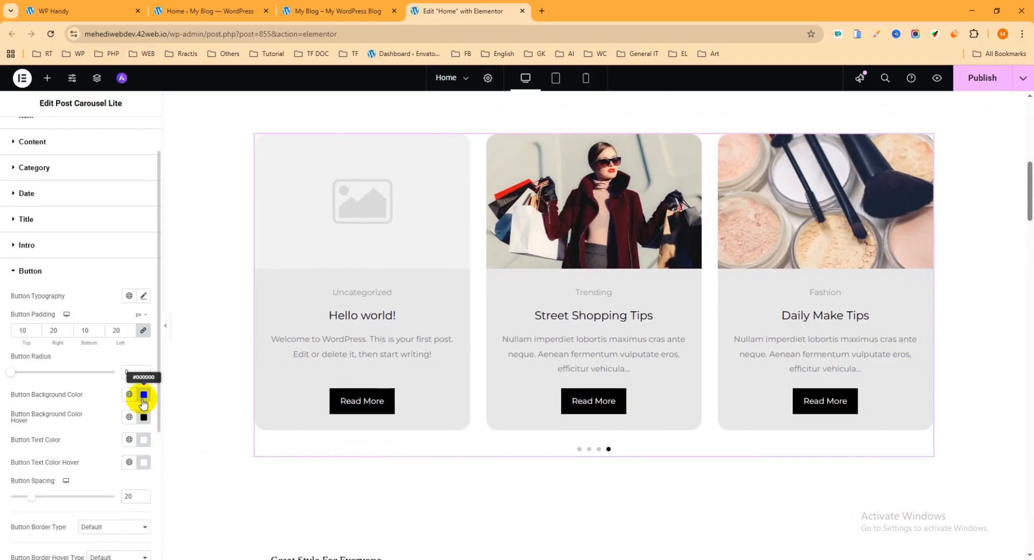
{"action": "left_click", "coordinate": [144, 396]}
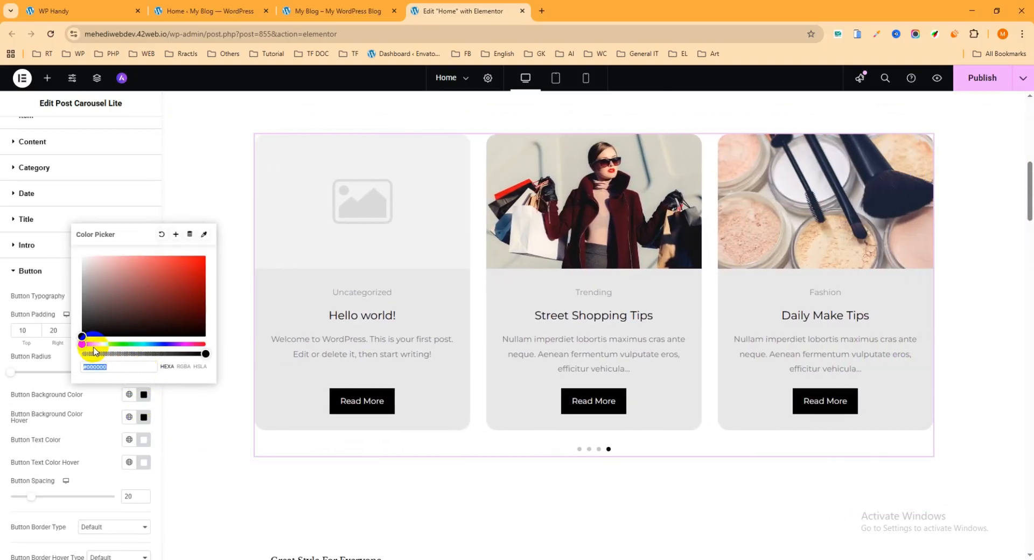
{"action": "left_click_drag", "start_coordinate": [83, 341], "coordinate": [186, 280]}
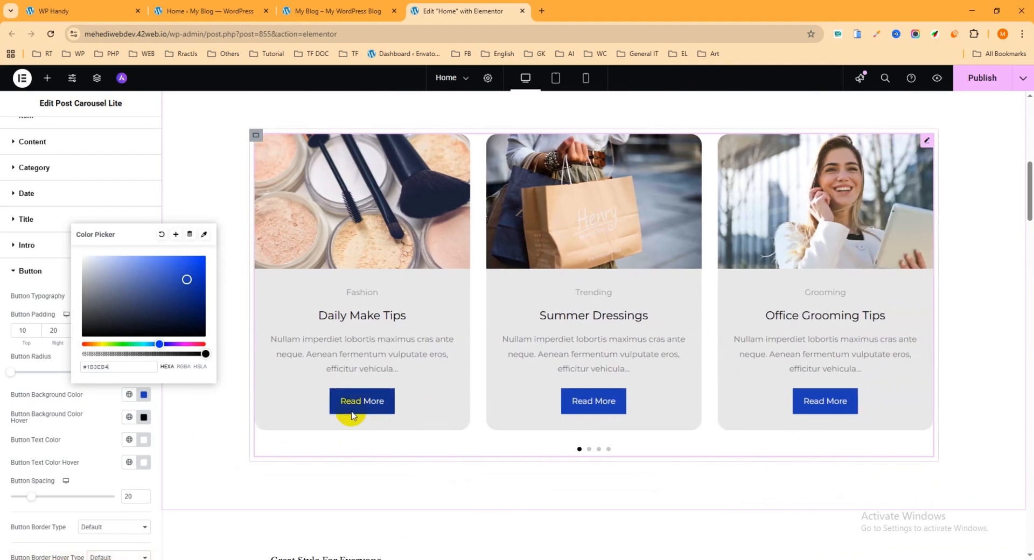
{"action": "left_click", "coordinate": [144, 419]}
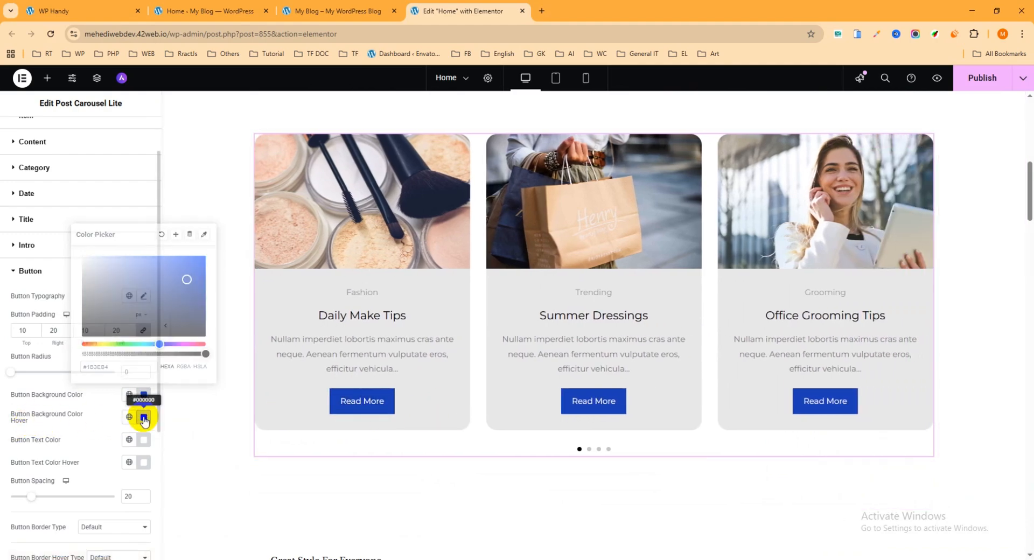
{"action": "left_click_drag", "start_coordinate": [186, 307], "coordinate": [188, 295]}
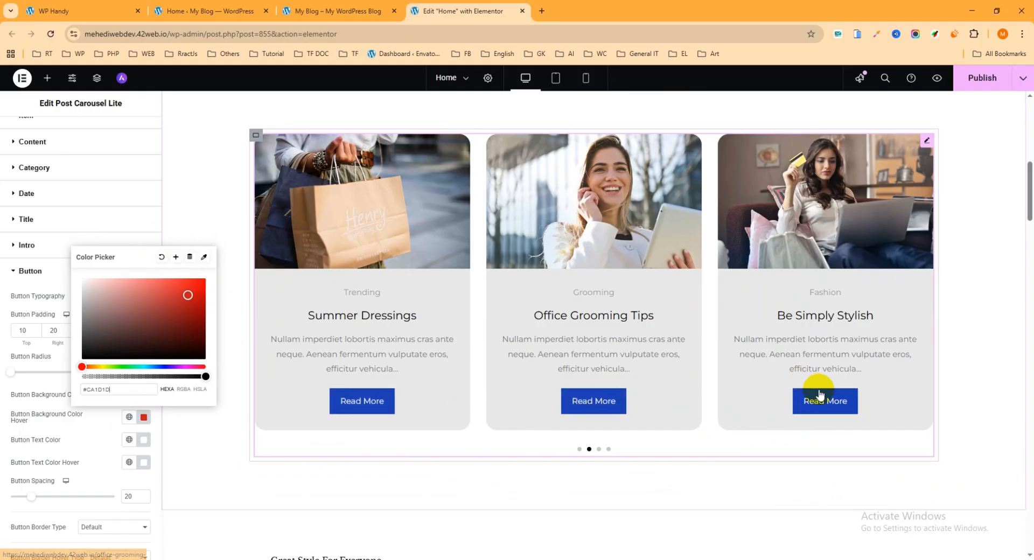
Step: Set the carousel's navigation dot colour to purple #4721A2 and the active dot colour to red #C51414
{"action": "scroll", "coordinate": [9, 526], "scroll_direction": "down", "scroll_amount": 3}
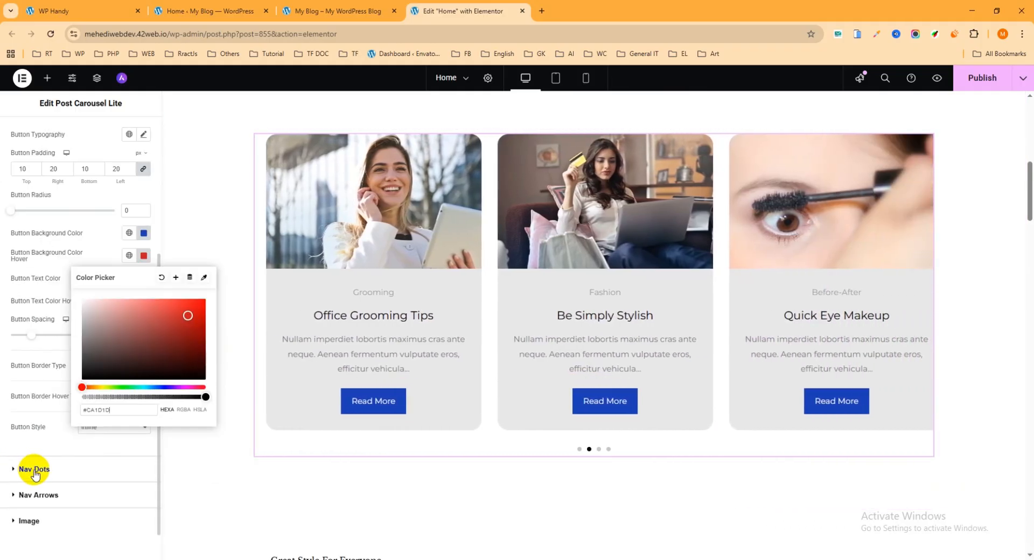
{"action": "left_click", "coordinate": [34, 469]}
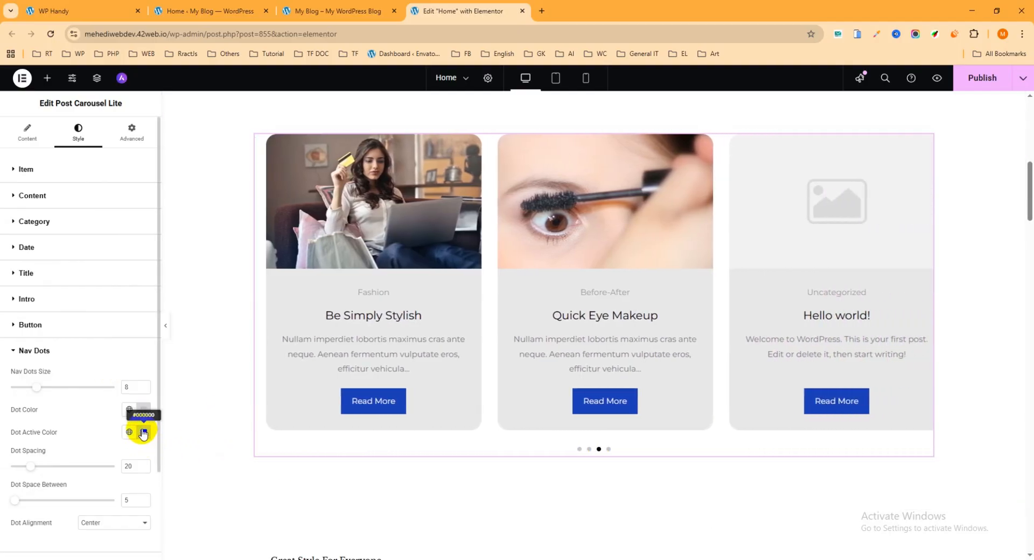
{"action": "left_click", "coordinate": [142, 410]}
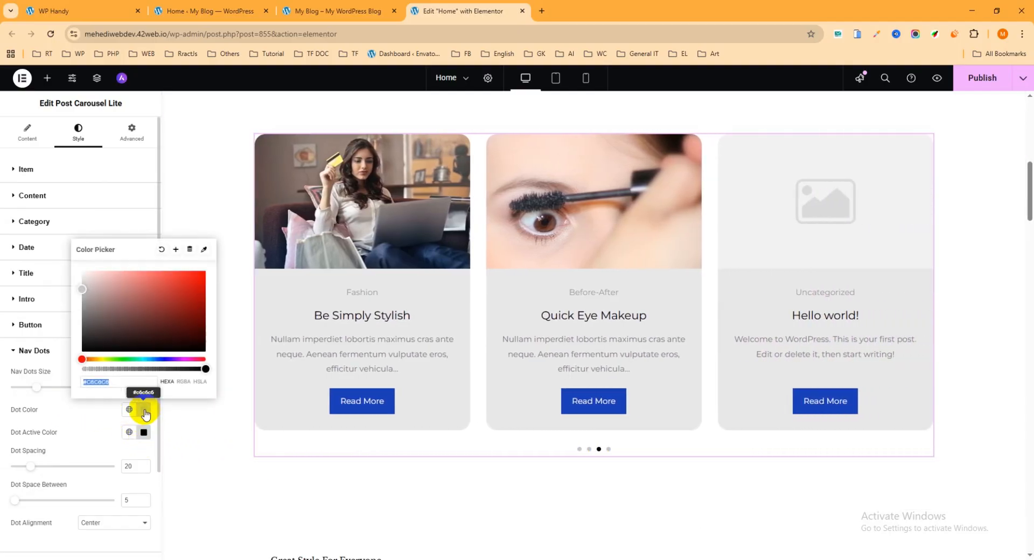
{"action": "left_click_drag", "start_coordinate": [99, 357], "coordinate": [169, 359]}
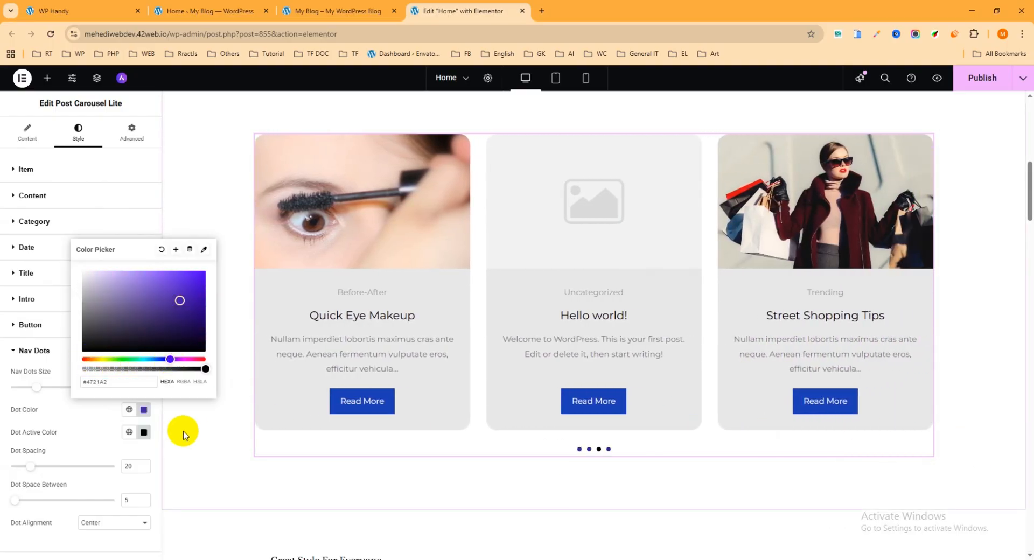
{"action": "left_click", "coordinate": [143, 432]}
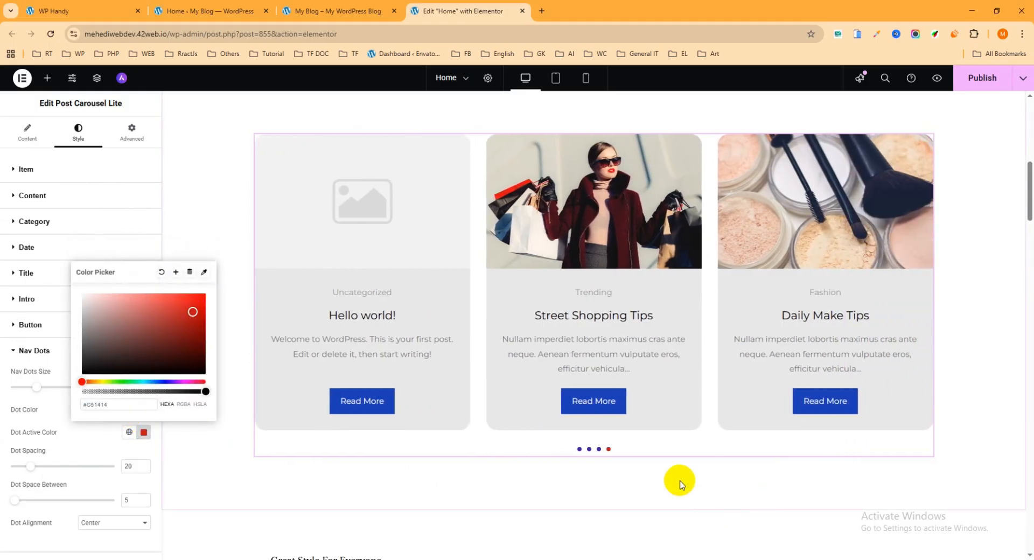
Step: Publish the Home page changes and check the restyled carousel on the reloaded live My Blog page
{"action": "scroll", "coordinate": [8, 479], "scroll_direction": "down", "scroll_amount": 2}
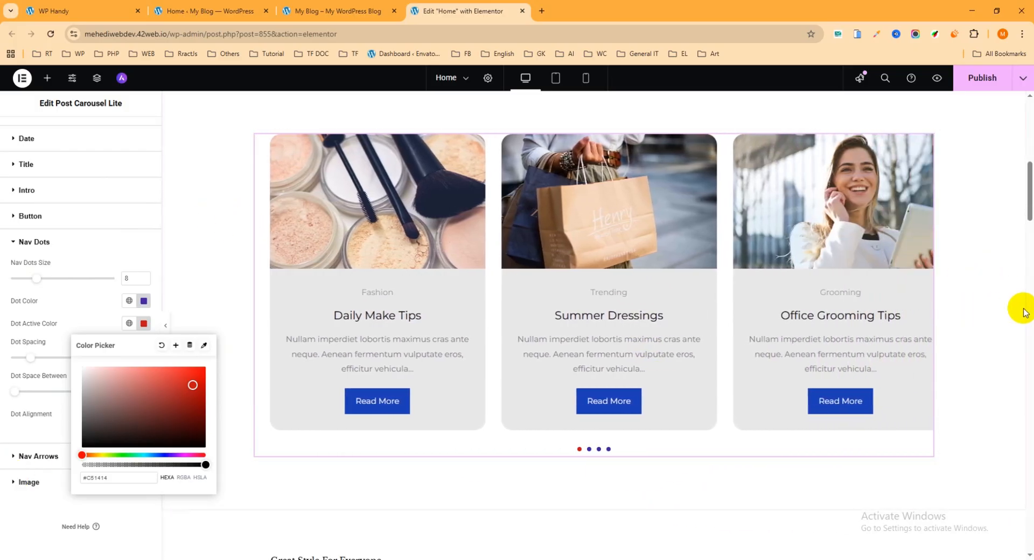
{"action": "left_click", "coordinate": [980, 79]}
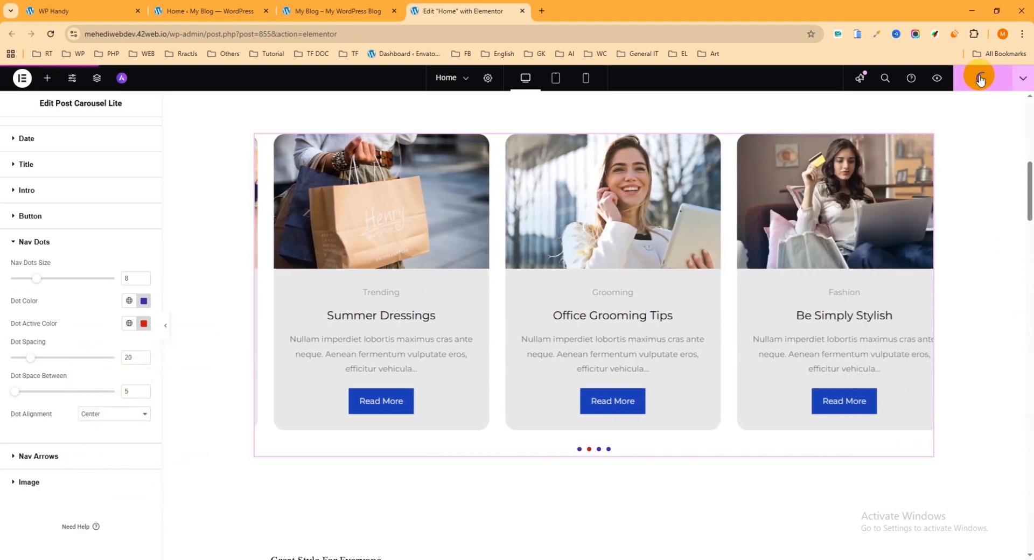
{"action": "left_click", "coordinate": [302, 11]}
{"action": "left_click", "coordinate": [52, 36]}
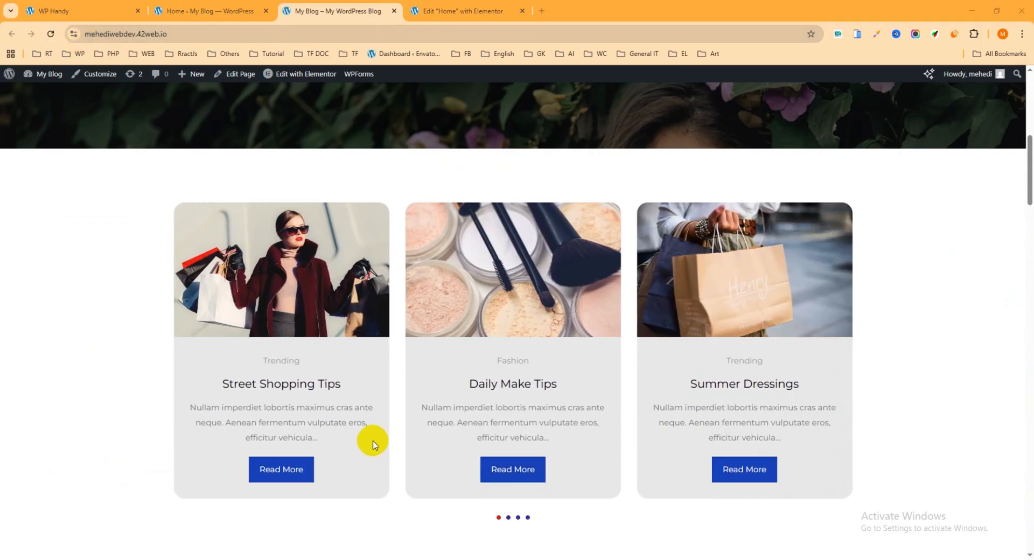
{"action": "scroll", "coordinate": [480, 348], "scroll_direction": "down", "scroll_amount": 1}
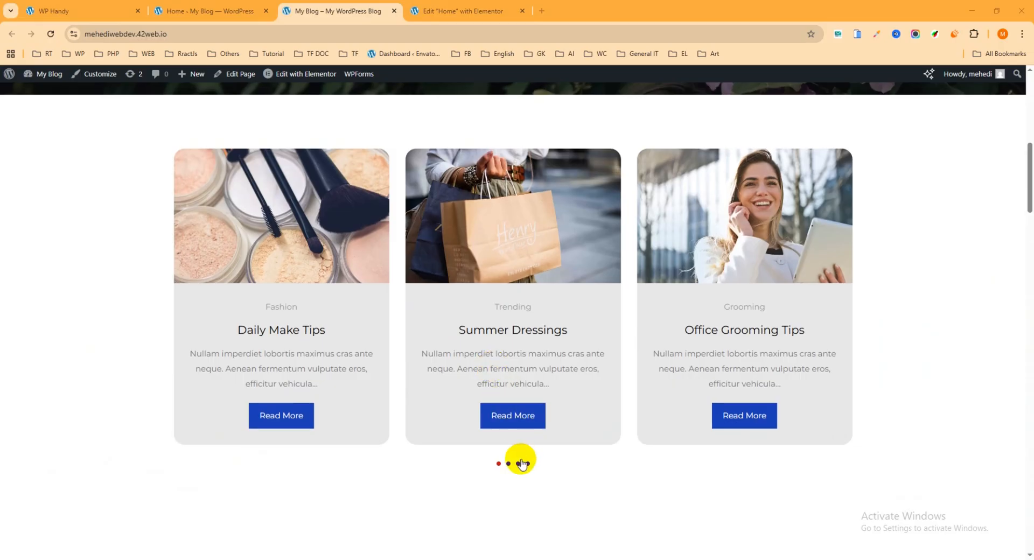
Step: Return to the Elementor editor, search the widgets for "post" and add a Post Carousel widget below the existing carousel
{"action": "left_click", "coordinate": [448, 12]}
{"action": "left_click", "coordinate": [47, 80]}
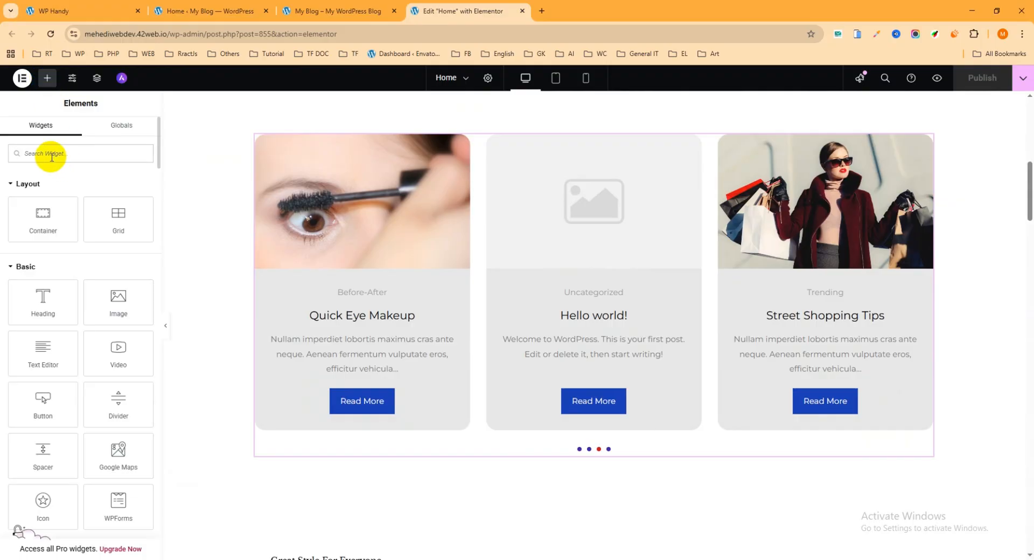
{"action": "type", "text": "post"}
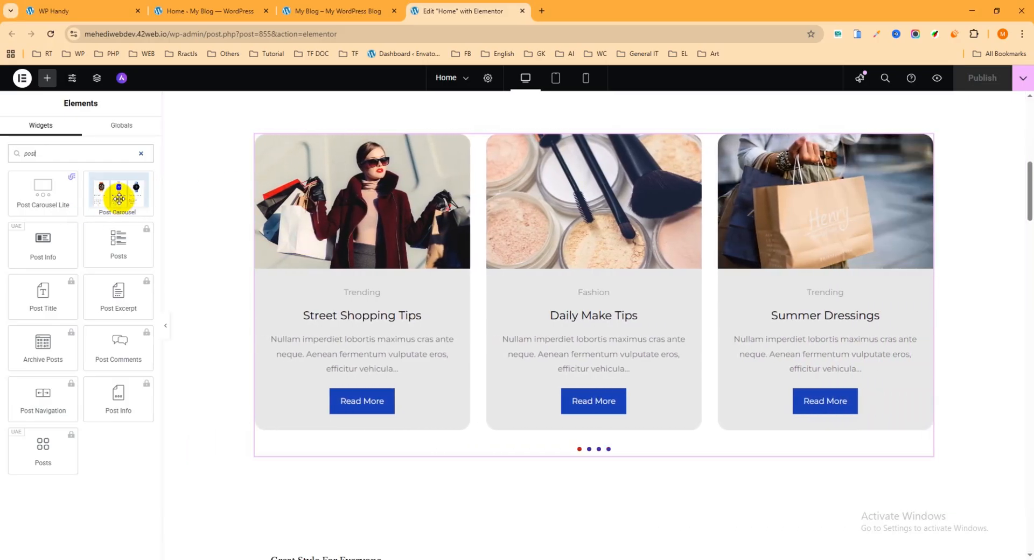
{"action": "left_click_drag", "start_coordinate": [119, 199], "coordinate": [455, 406]}
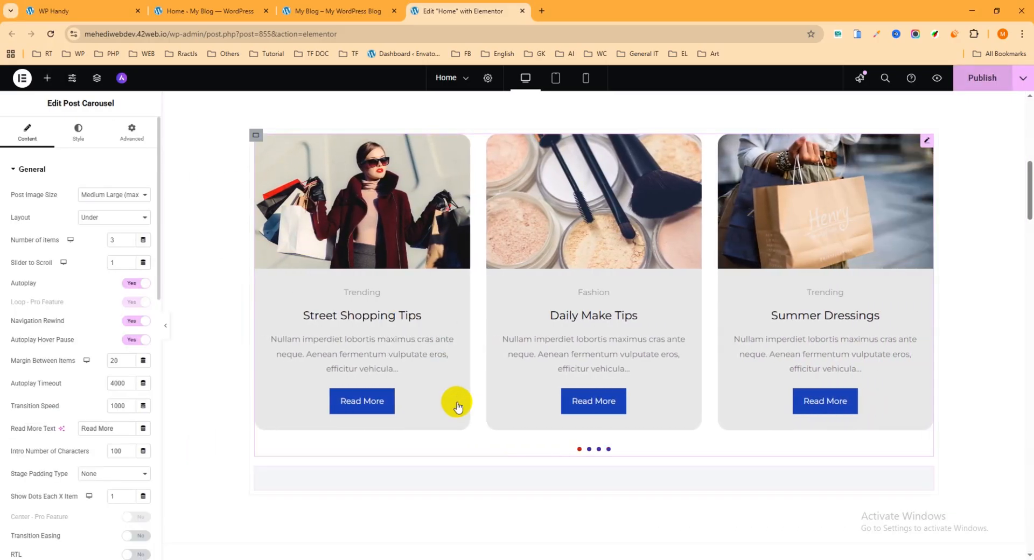
Step: Examine the new Post Carousel and its General settings, and compare it with the Post Carousel Lite above
{"action": "scroll", "coordinate": [539, 410], "scroll_direction": "down", "scroll_amount": 1}
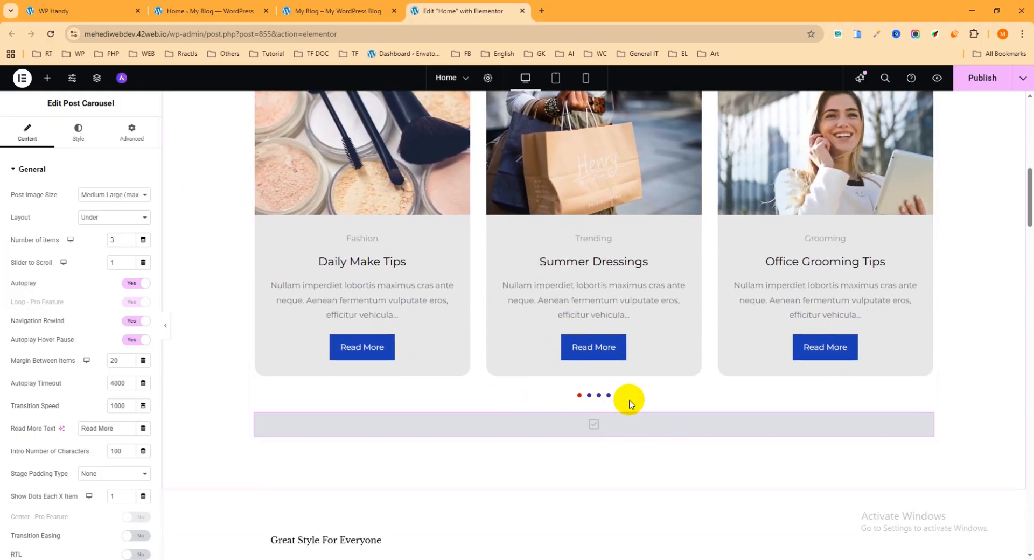
{"action": "scroll", "coordinate": [434, 263], "scroll_direction": "up", "scroll_amount": 3}
{"action": "scroll", "coordinate": [479, 248], "scroll_direction": "down", "scroll_amount": 2}
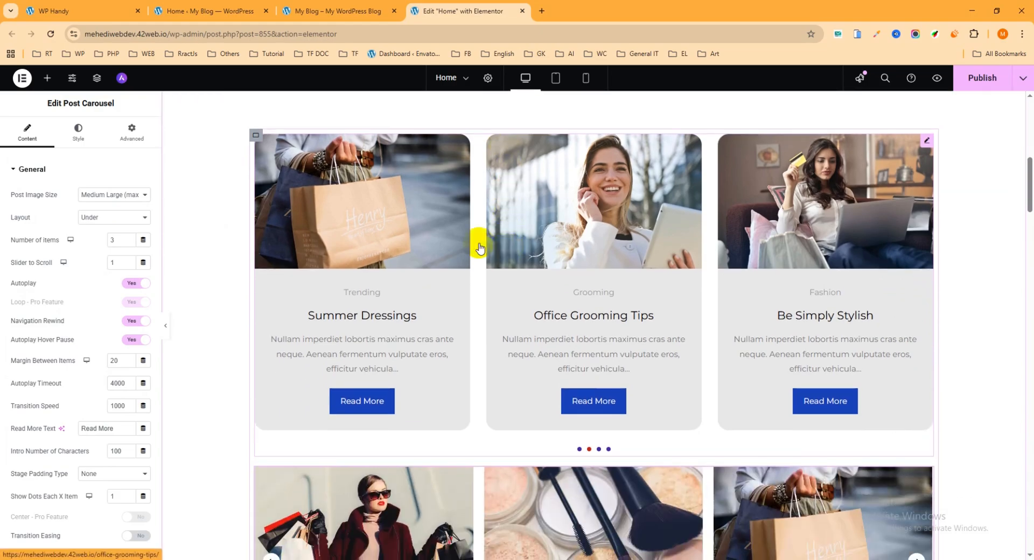
{"action": "scroll", "coordinate": [593, 192], "scroll_direction": "down", "scroll_amount": 3}
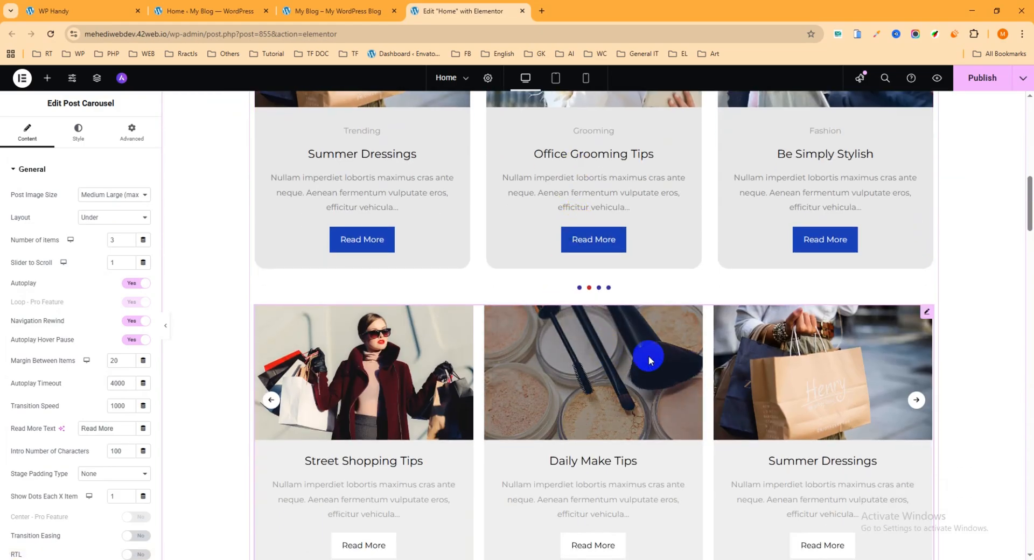
{"action": "scroll", "coordinate": [679, 355], "scroll_direction": "down", "scroll_amount": 3}
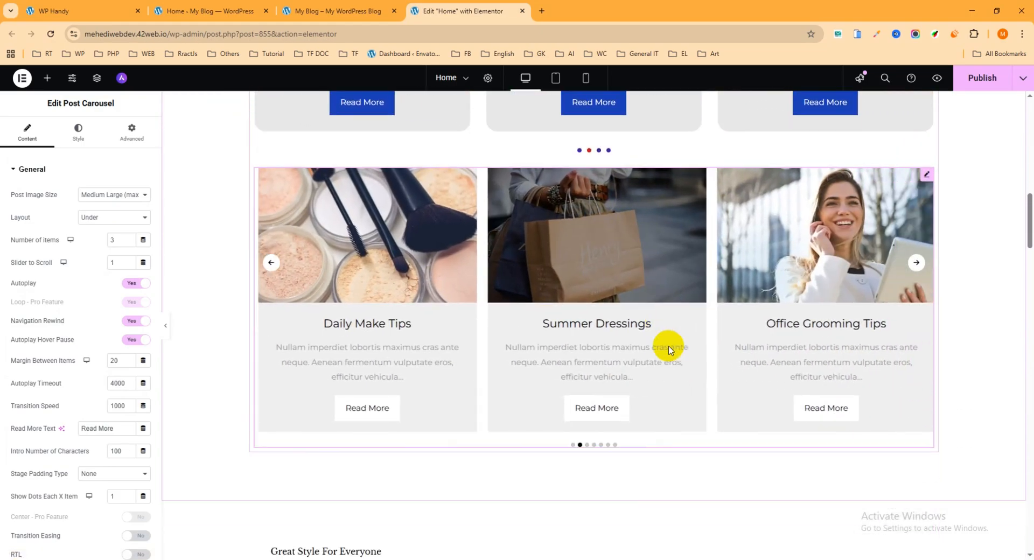
{"action": "scroll", "coordinate": [84, 312], "scroll_direction": "down", "scroll_amount": 2}
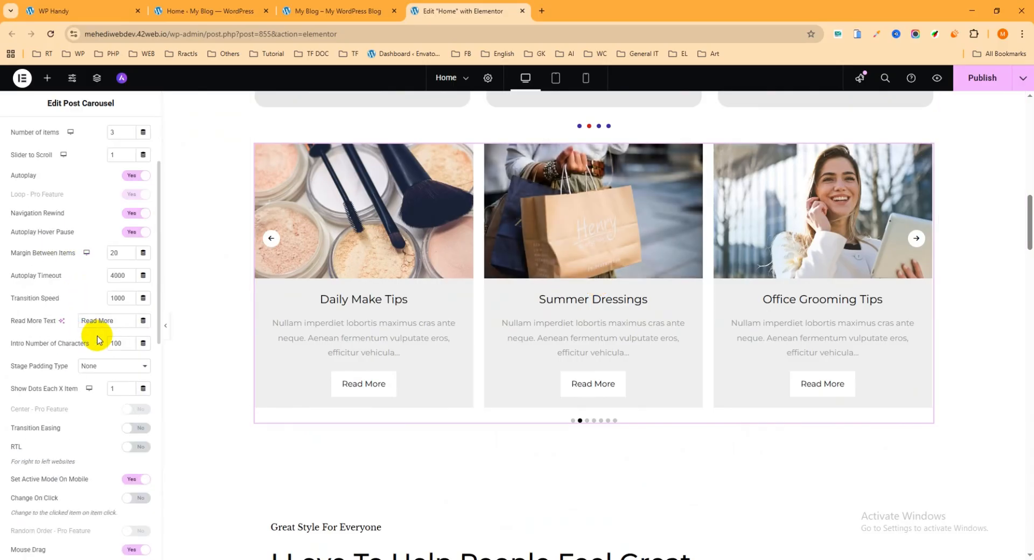
{"action": "scroll", "coordinate": [332, 323], "scroll_direction": "up", "scroll_amount": 5}
{"action": "left_click", "coordinate": [388, 189]}
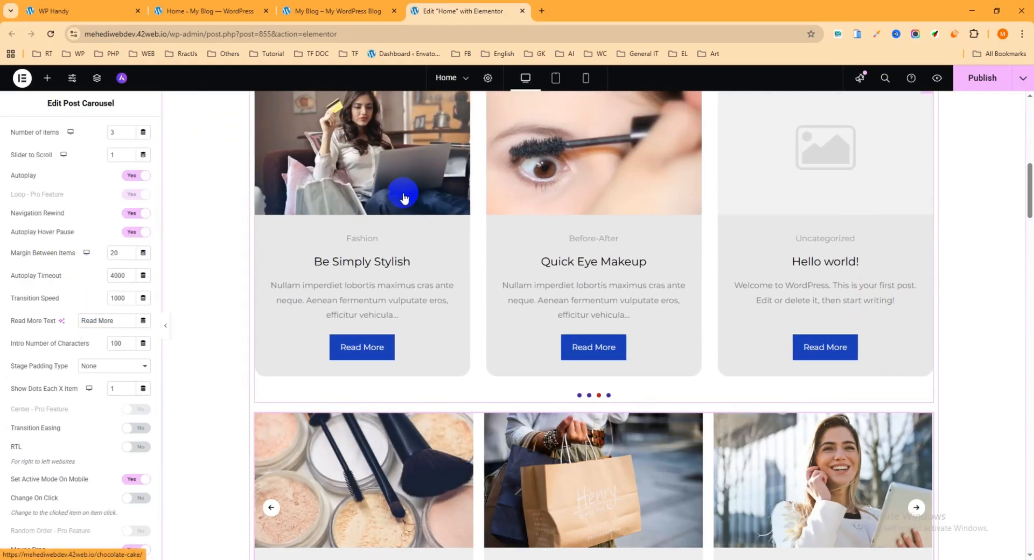